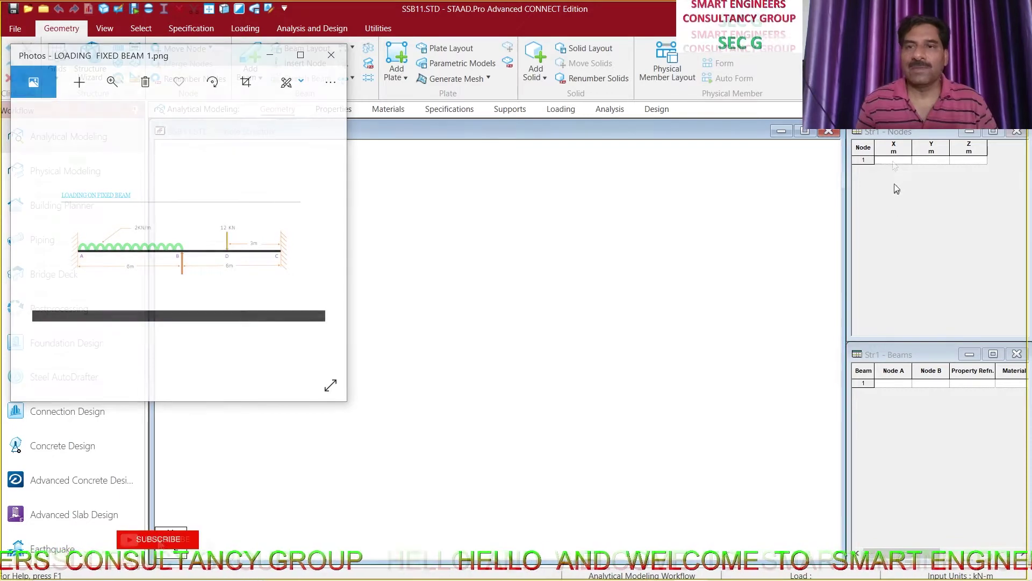
Step: Following the dimensions in the fixed beam loading image, enter three nodes at X = 0, 6 and 12 m with Y and Z at 0
{"action": "left_click", "coordinate": [894, 165]}
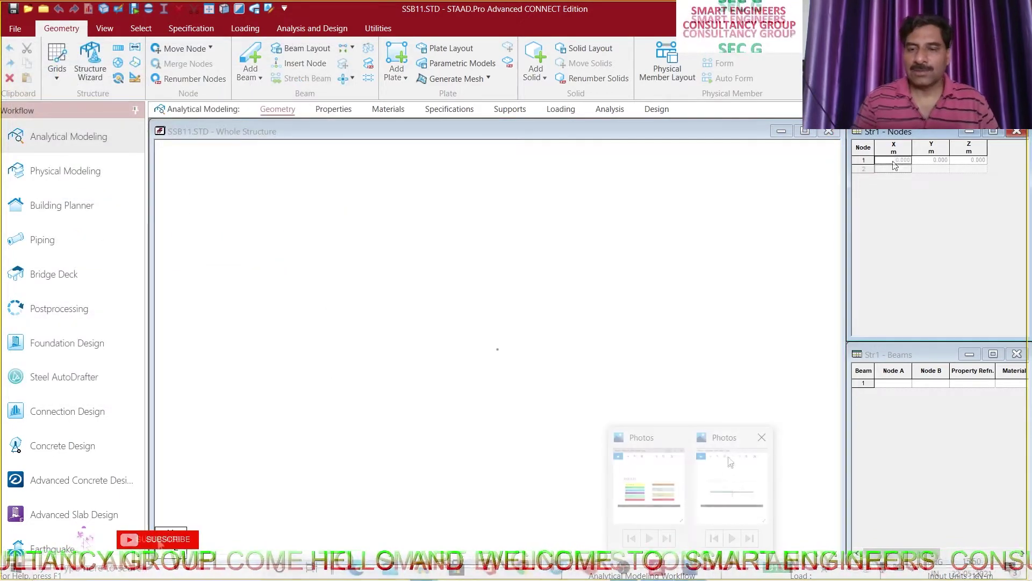
{"action": "left_click", "coordinate": [730, 462]}
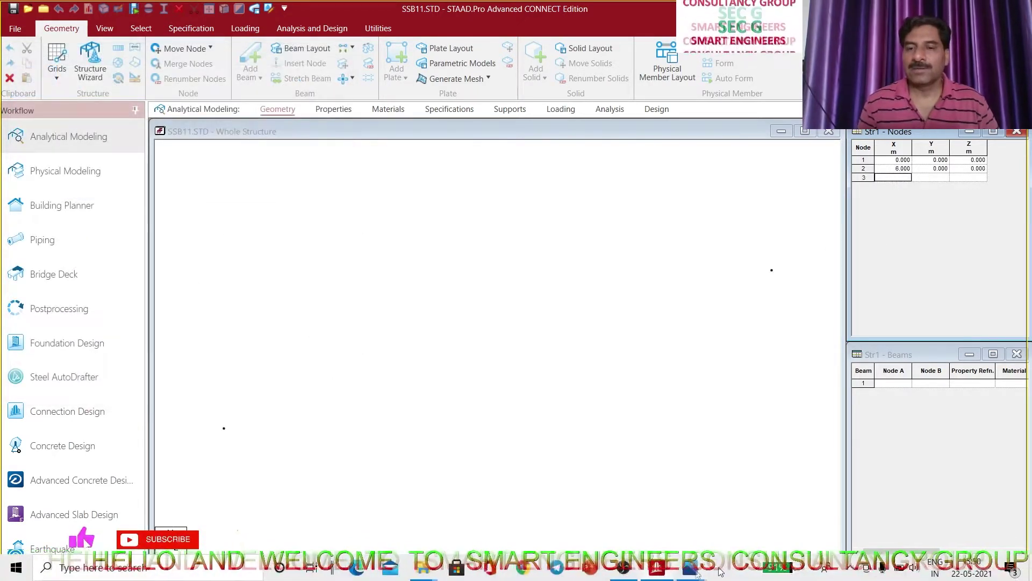
{"action": "mouse_move", "coordinate": [720, 571]}
{"action": "left_click", "coordinate": [705, 487]}
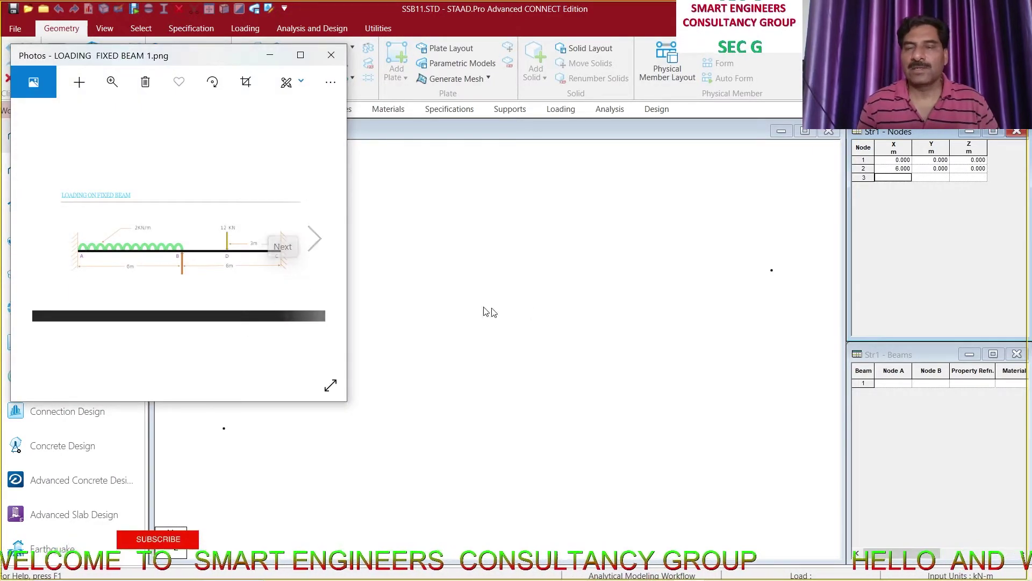
{"action": "left_click", "coordinate": [904, 180]}
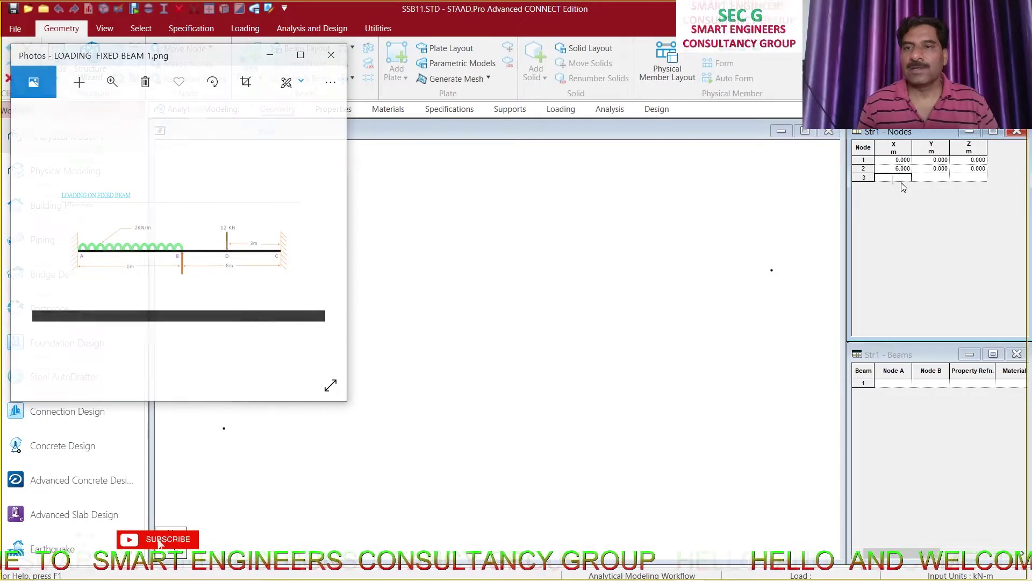
{"action": "type", "text": "12"}
{"action": "key", "text": "Return"}
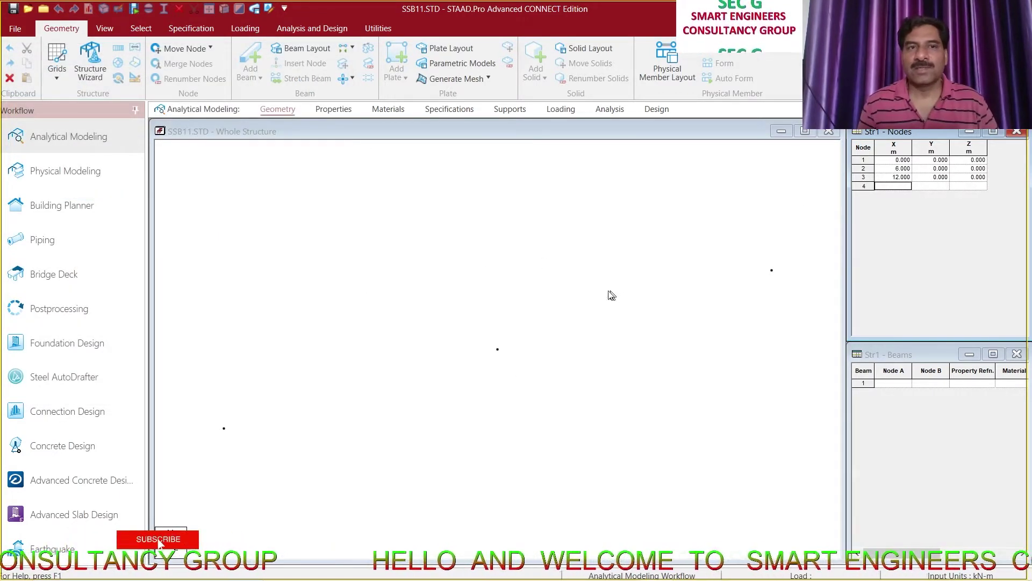
Step: Select all three nodes in a flat elevation view and connect them with beams along the X axis
{"action": "left_click", "coordinate": [105, 30]}
{"action": "left_click", "coordinate": [274, 63]}
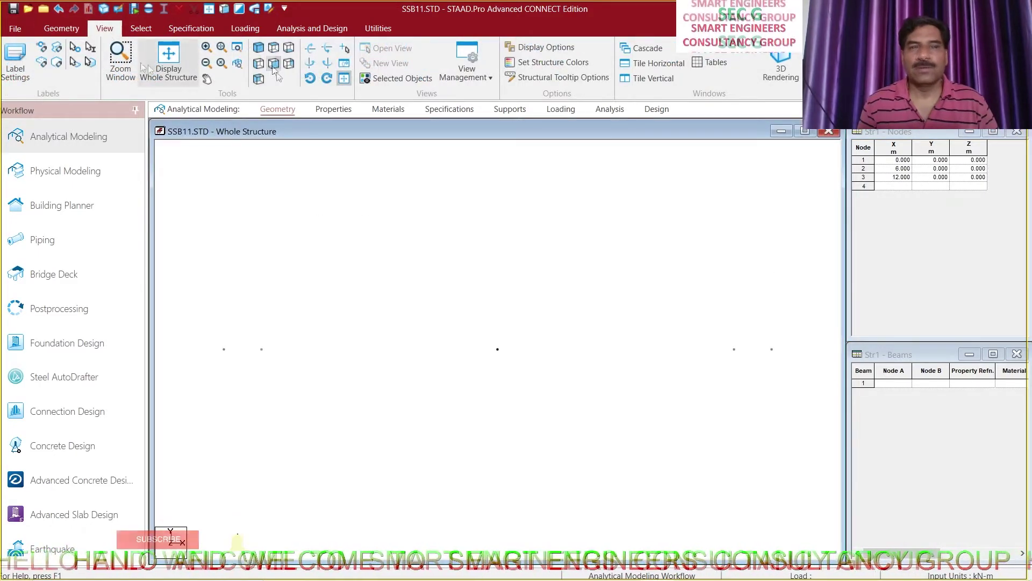
{"action": "left_click", "coordinate": [141, 28]}
{"action": "left_click", "coordinate": [13, 59]}
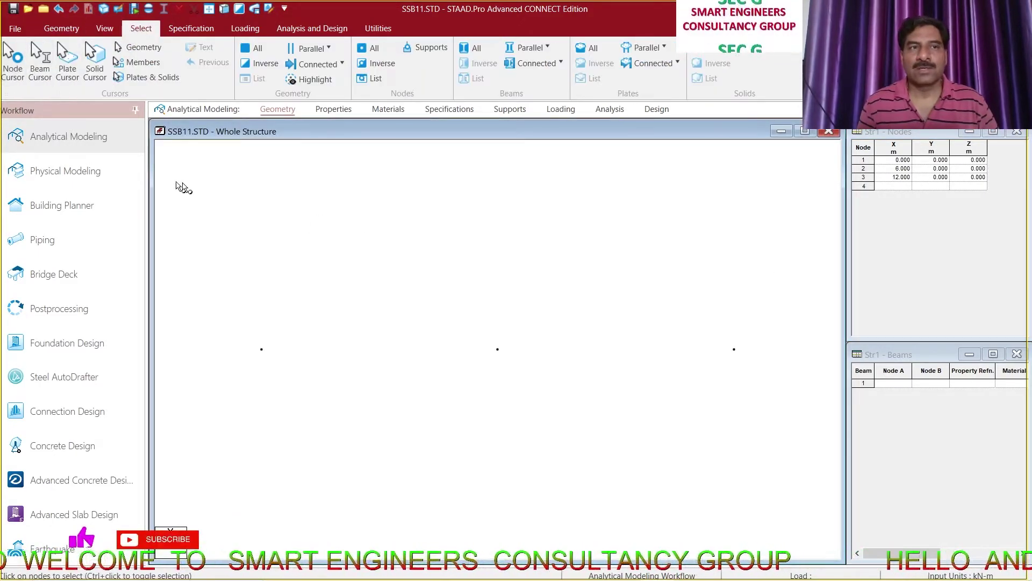
{"action": "left_click_drag", "start_coordinate": [248, 247], "coordinate": [763, 454]}
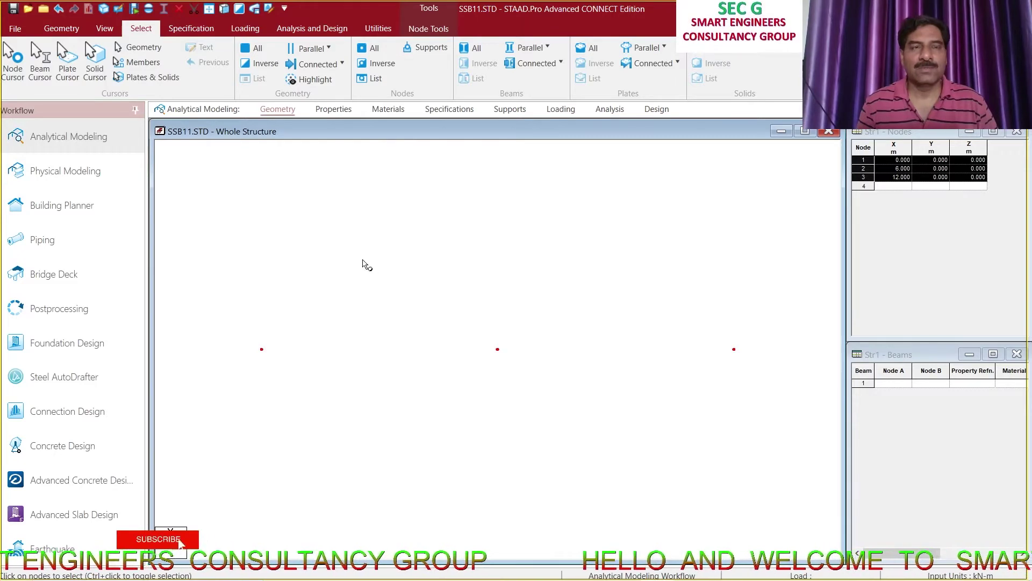
{"action": "left_click", "coordinate": [61, 29]}
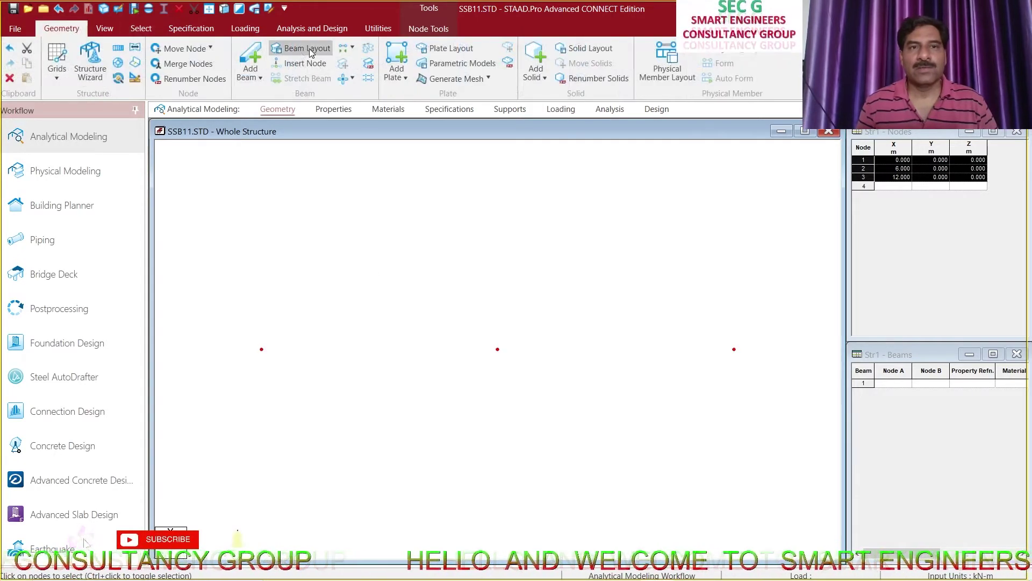
{"action": "left_click", "coordinate": [346, 49]}
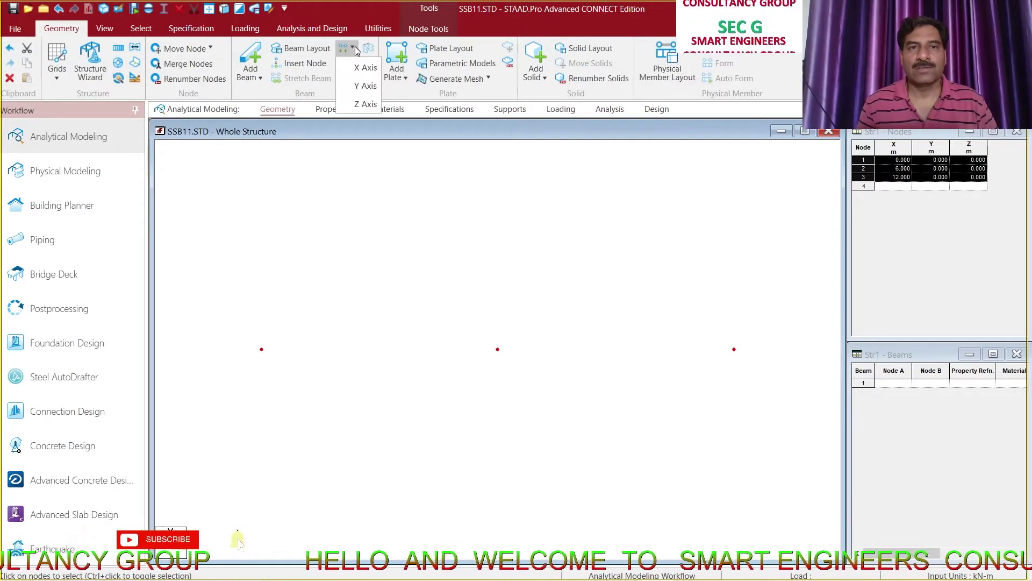
{"action": "left_click", "coordinate": [355, 67]}
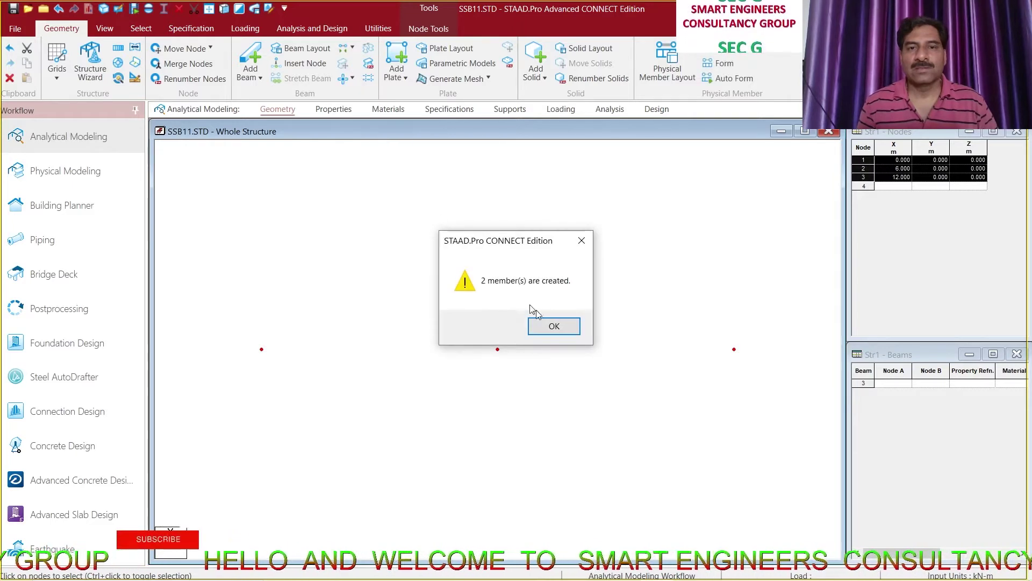
{"action": "left_click", "coordinate": [554, 327]}
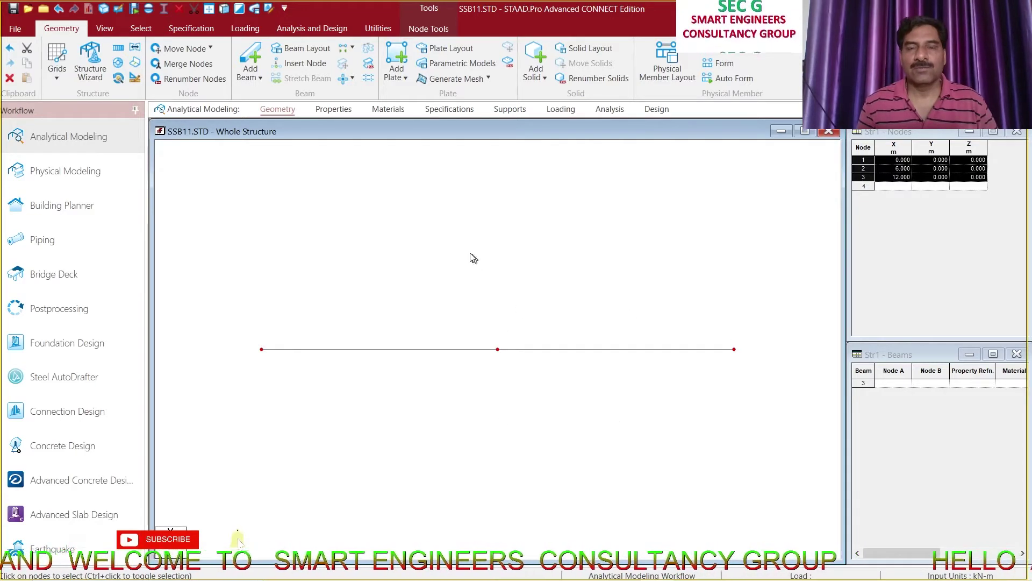
Step: Turn on the node number and load value labels for the structure view
{"action": "right_click", "coordinate": [466, 226]}
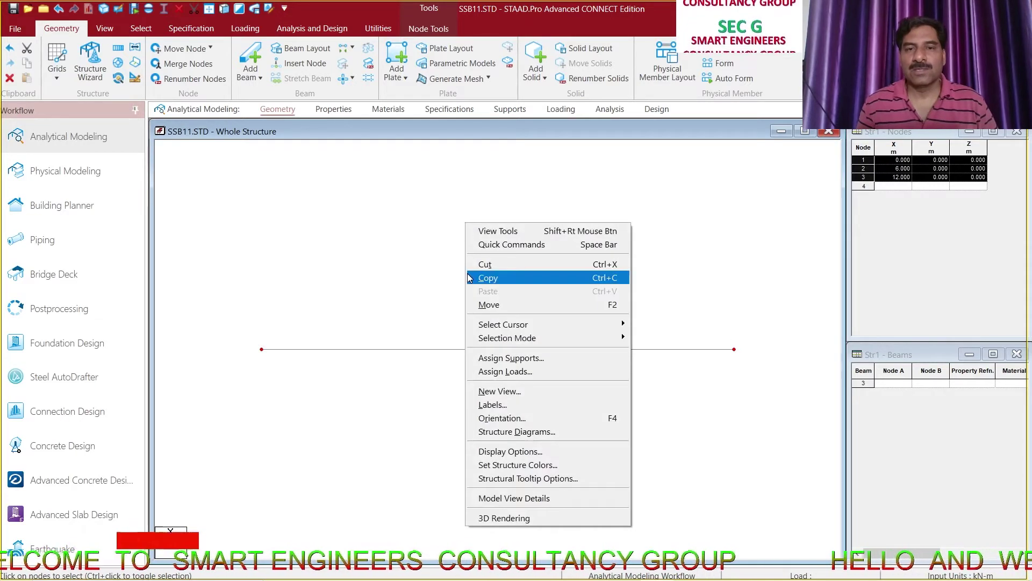
{"action": "left_click", "coordinate": [473, 404]}
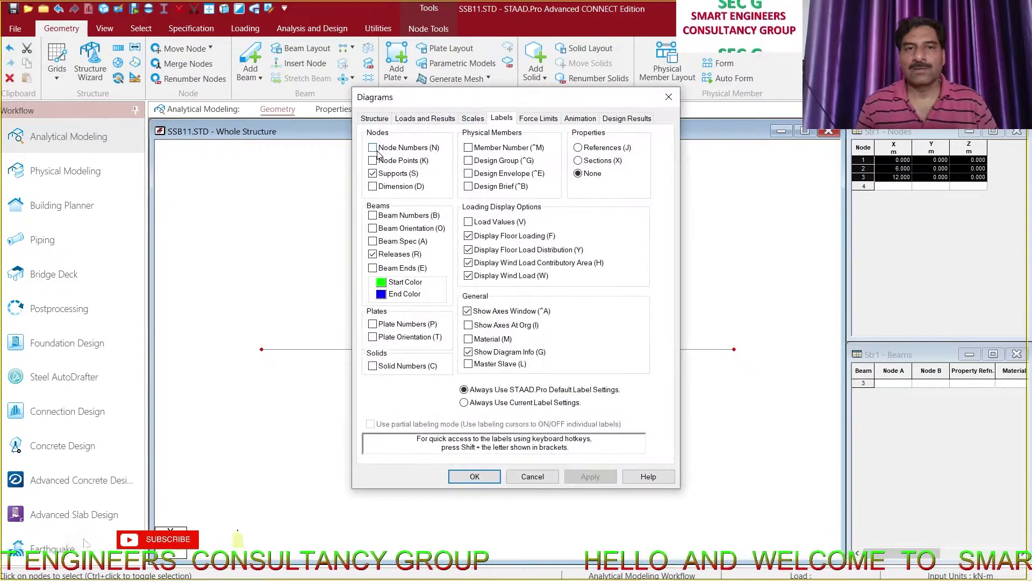
{"action": "left_click", "coordinate": [373, 148]}
{"action": "left_click", "coordinate": [468, 222]}
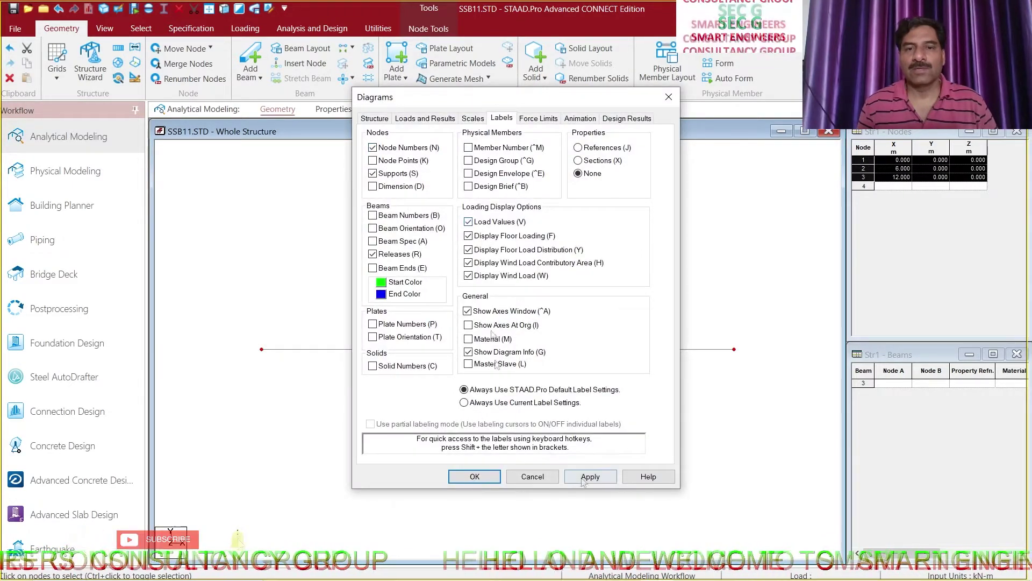
{"action": "left_click", "coordinate": [590, 476]}
{"action": "left_click", "coordinate": [476, 477]}
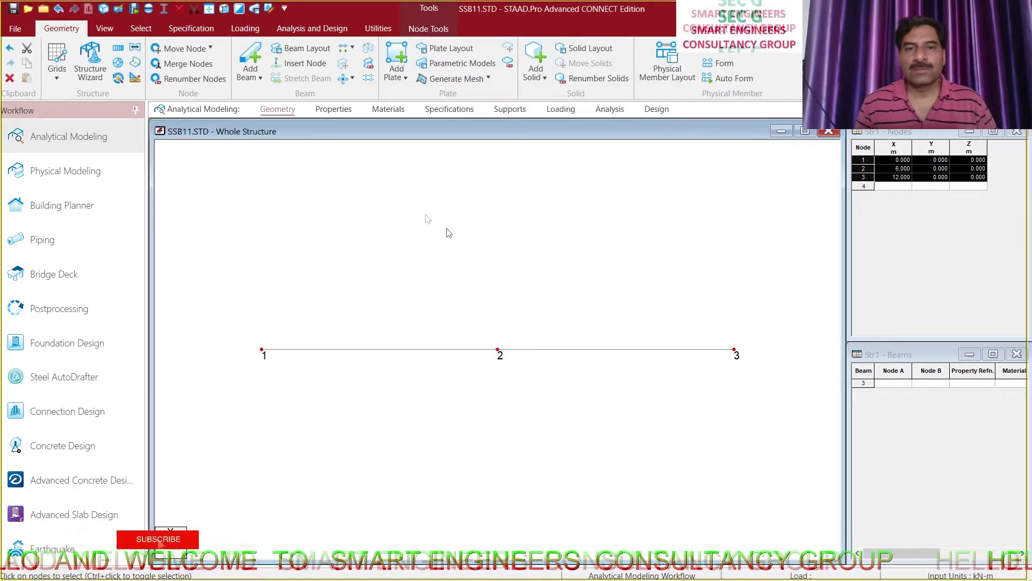
Step: Display the beam length dimensions for the whole view
{"action": "left_click", "coordinate": [373, 29]}
{"action": "left_click", "coordinate": [42, 82]}
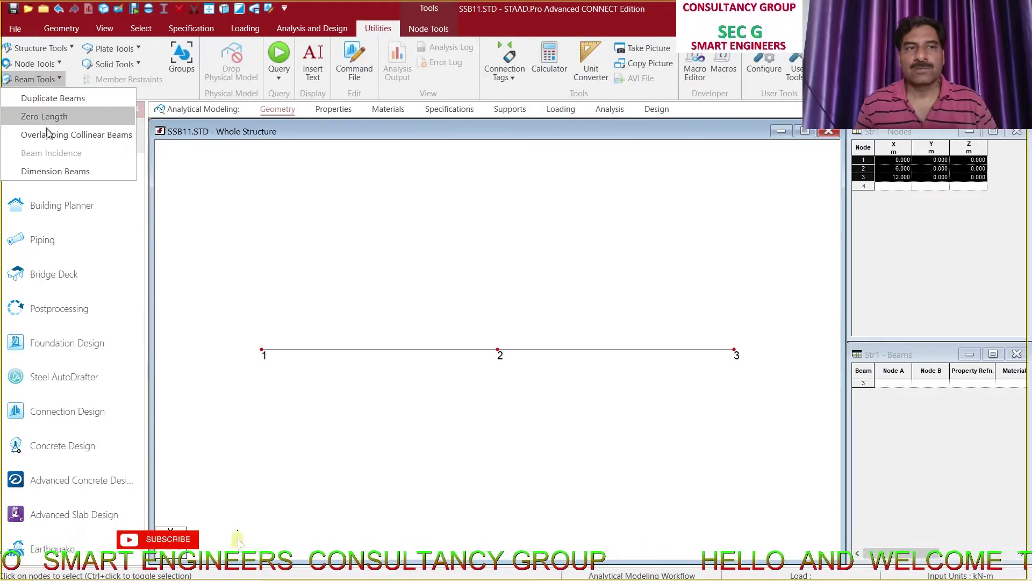
{"action": "left_click", "coordinate": [53, 171]}
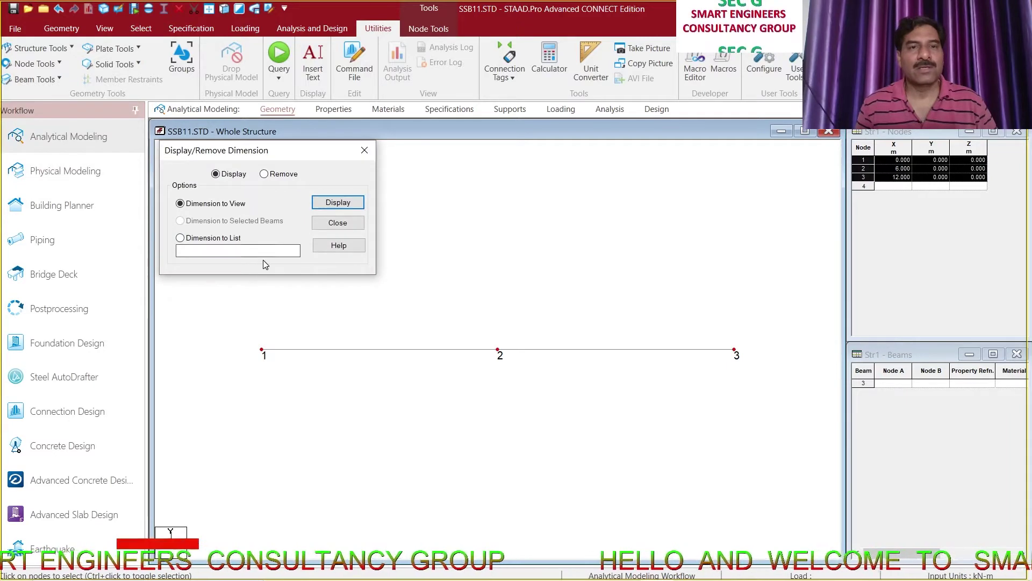
{"action": "left_click", "coordinate": [344, 204]}
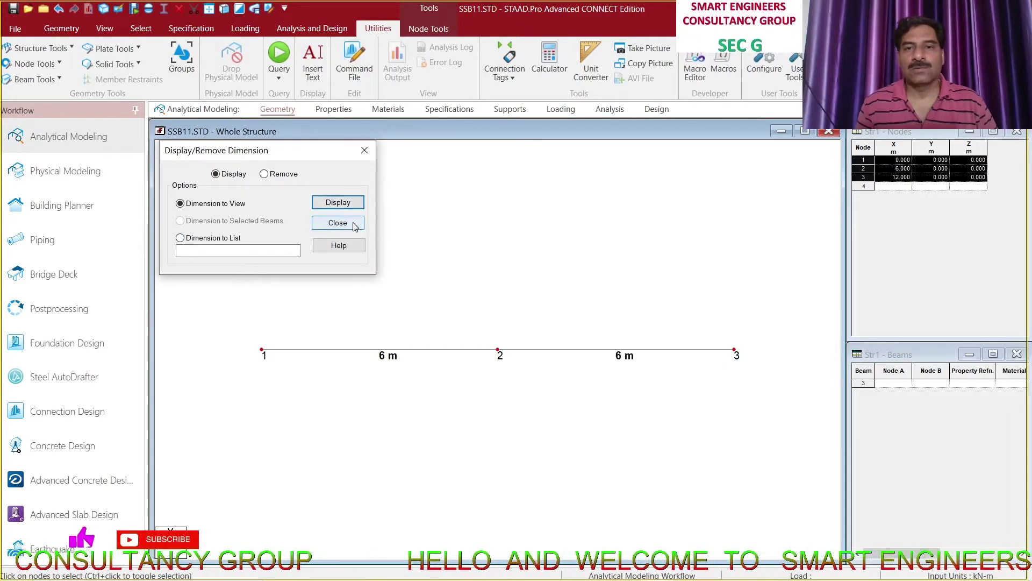
{"action": "left_click", "coordinate": [353, 222]}
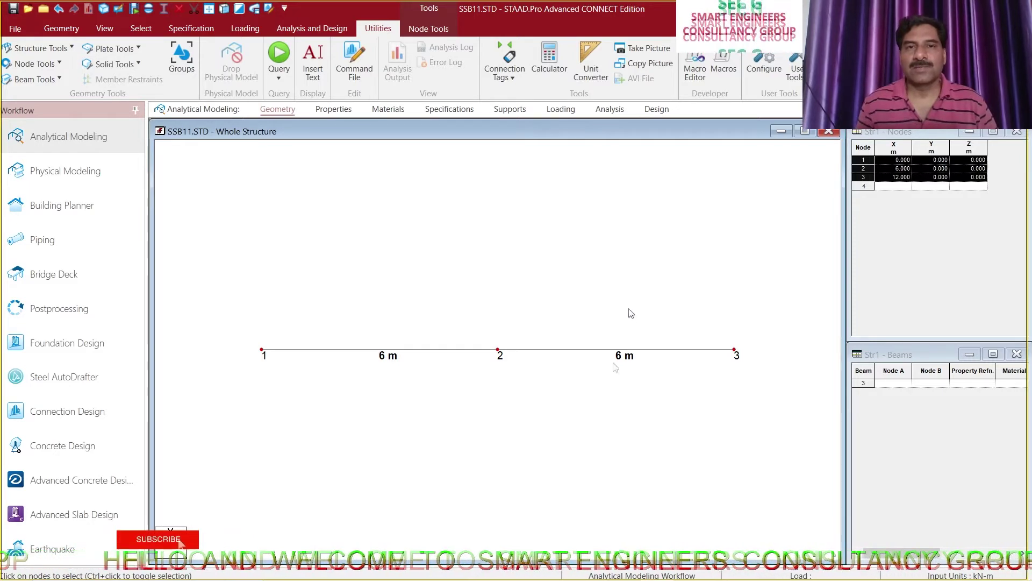
Step: Define a rectangular concrete section with YD 0.3 m and ZD 0.3 m
{"action": "left_click", "coordinate": [336, 109]}
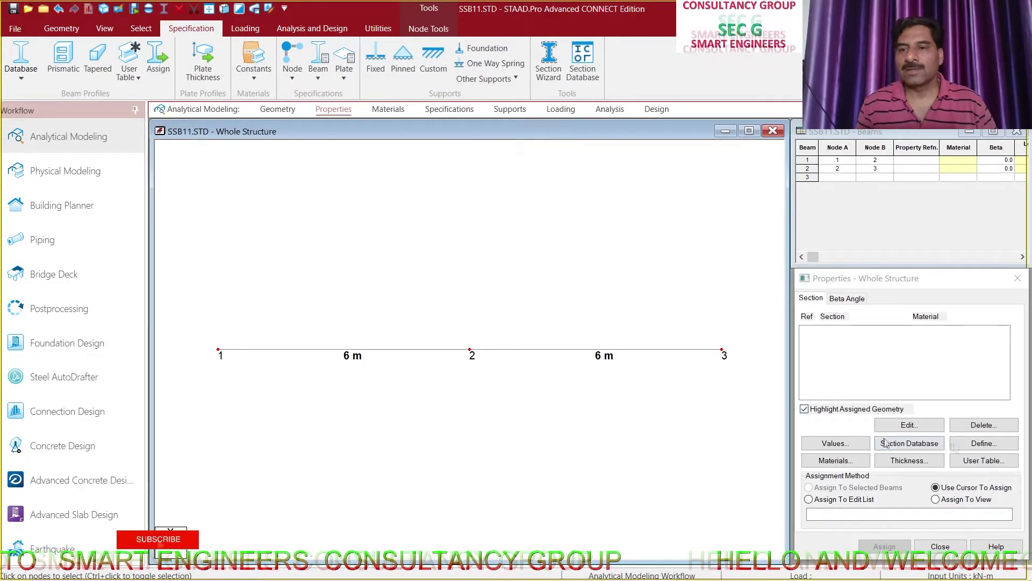
{"action": "left_click", "coordinate": [970, 444]}
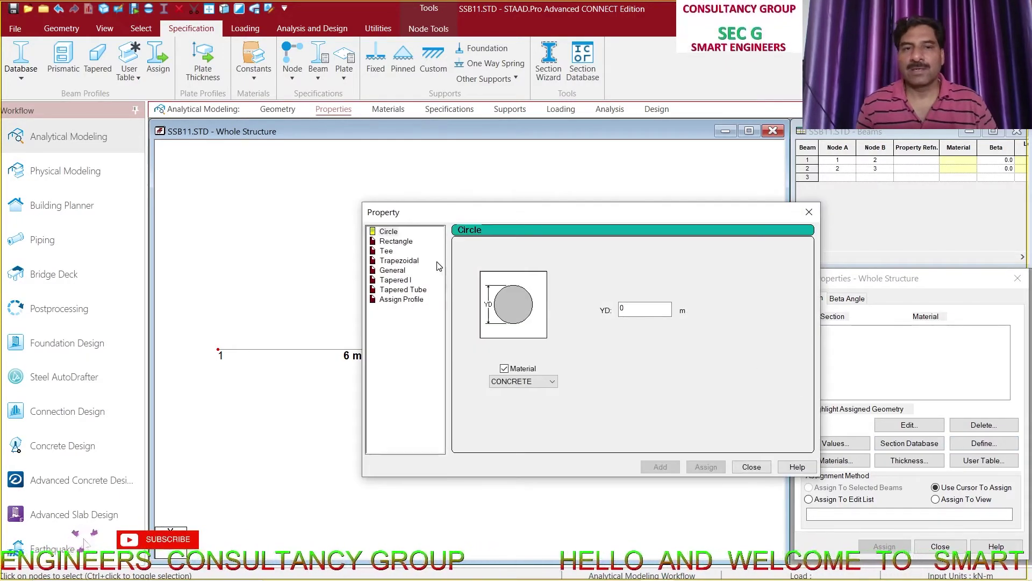
{"action": "left_click", "coordinate": [397, 241]}
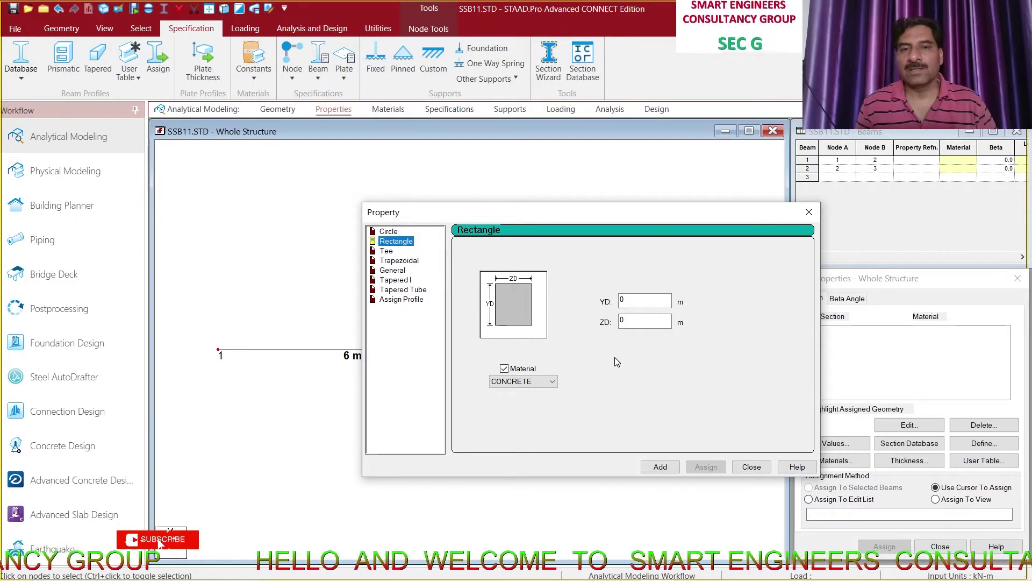
{"action": "left_click_drag", "start_coordinate": [636, 300], "coordinate": [604, 302]}
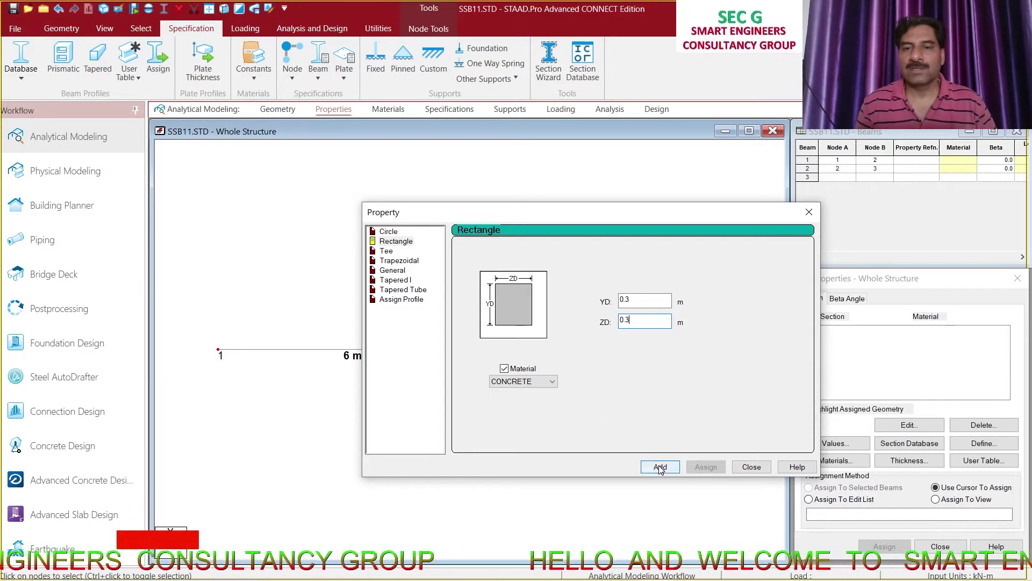
{"action": "left_click", "coordinate": [661, 466]}
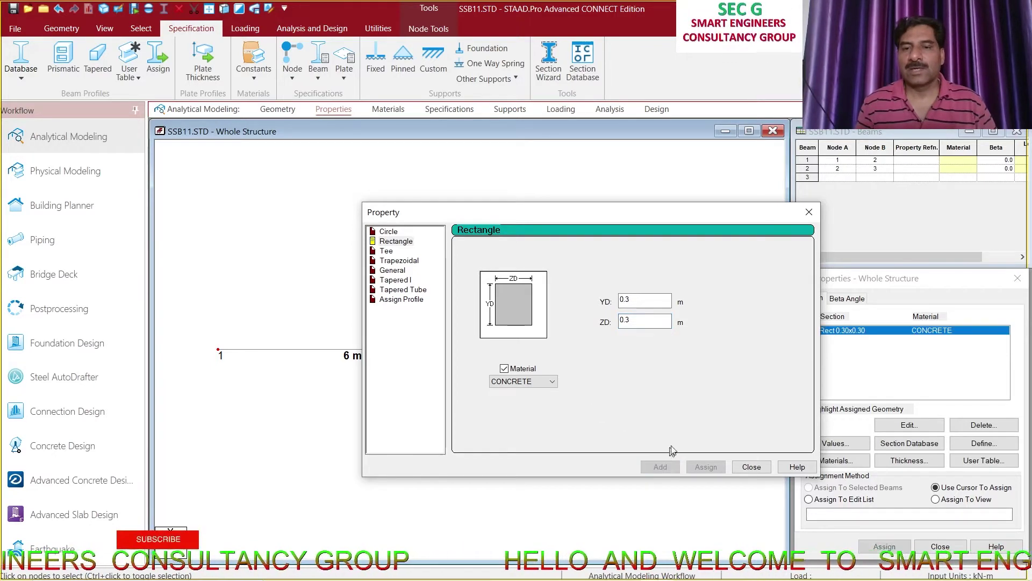
{"action": "left_click", "coordinate": [751, 466]}
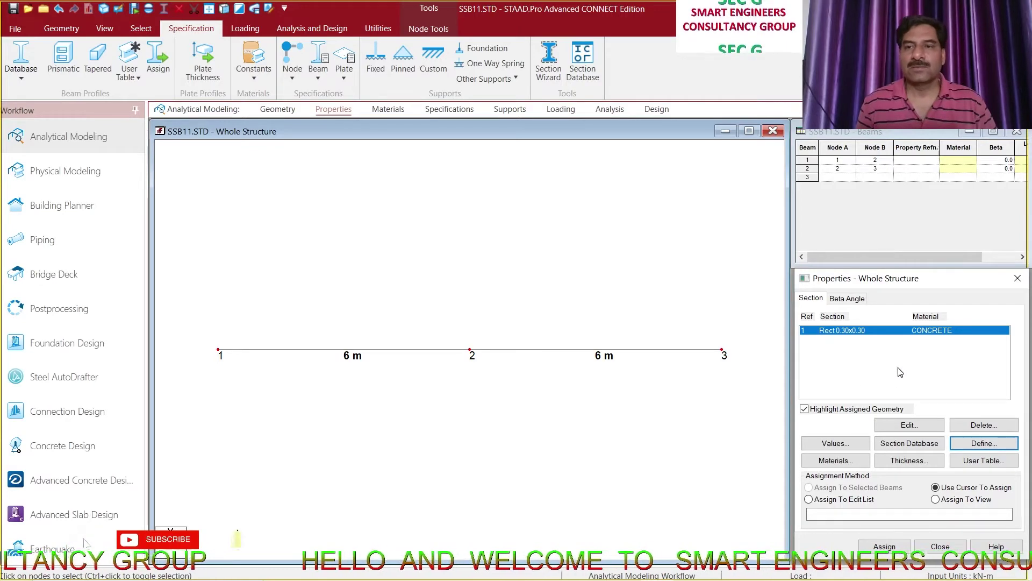
Step: Assign the 0.30x0.30 rectangular concrete section to all beams in the view
{"action": "left_click", "coordinate": [936, 499]}
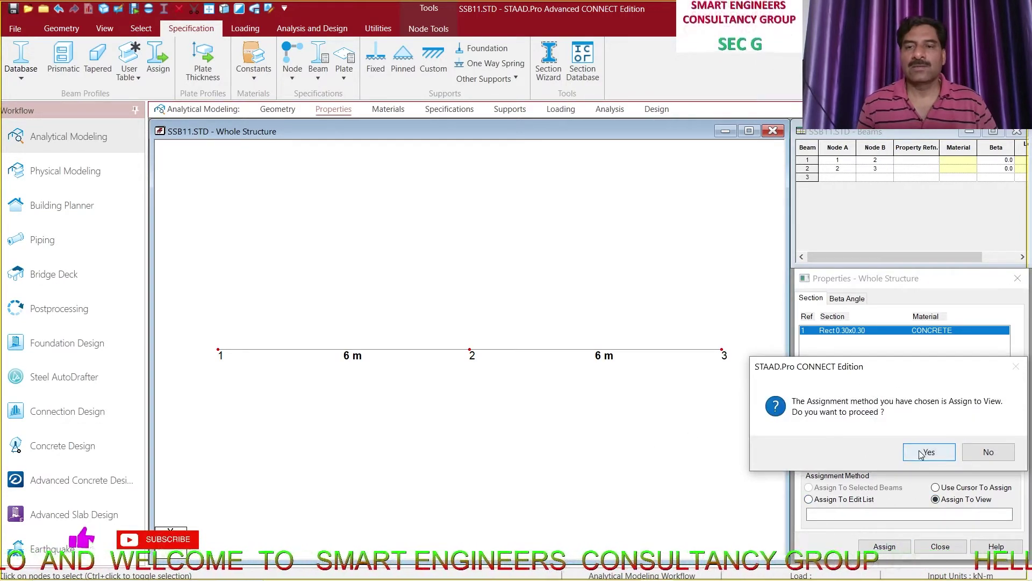
{"action": "left_click", "coordinate": [929, 452]}
{"action": "left_click", "coordinate": [485, 413]}
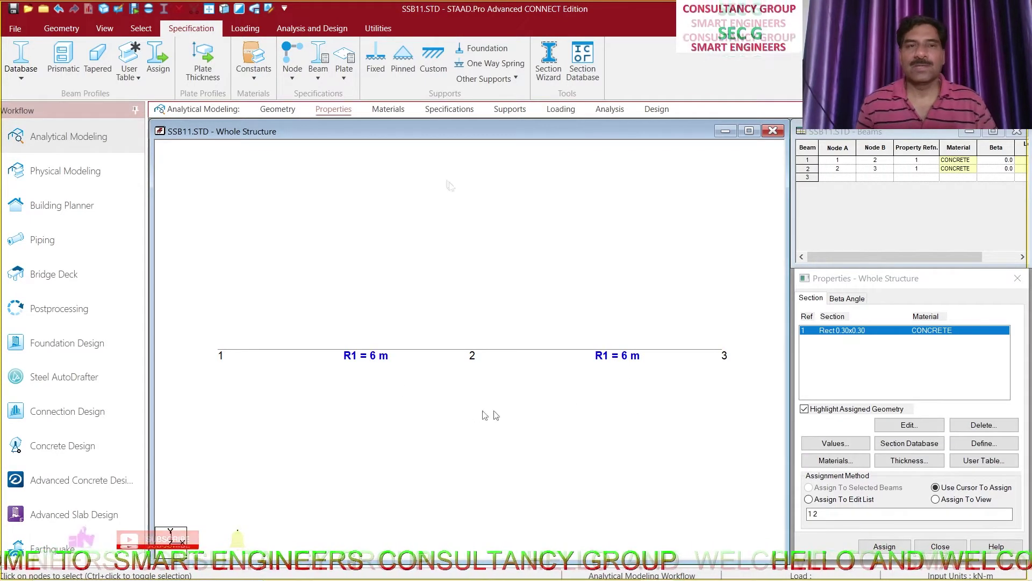
Step: Create a fixed support definition for the structure
{"action": "left_click", "coordinate": [509, 109]}
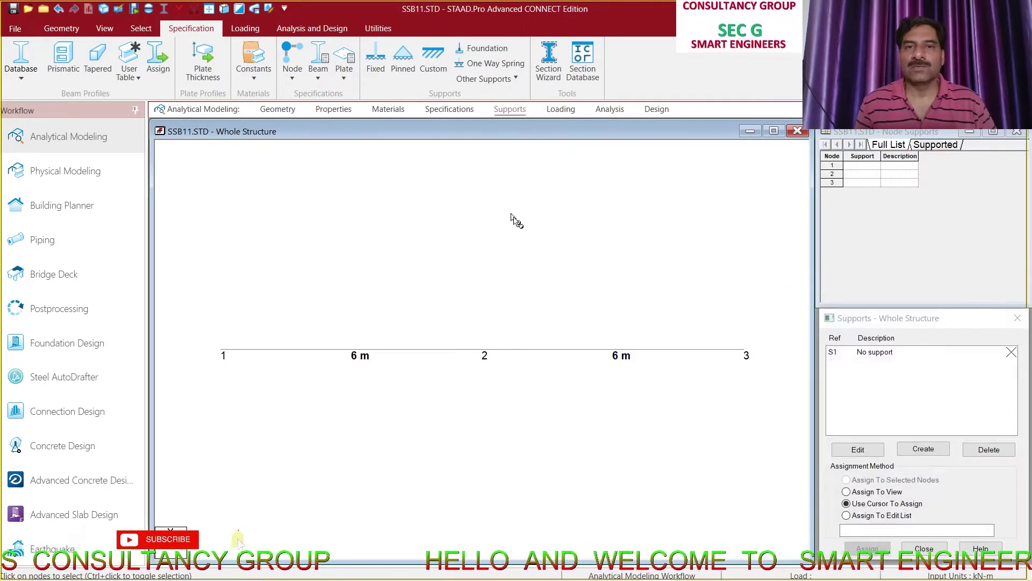
{"action": "left_click", "coordinate": [914, 455]}
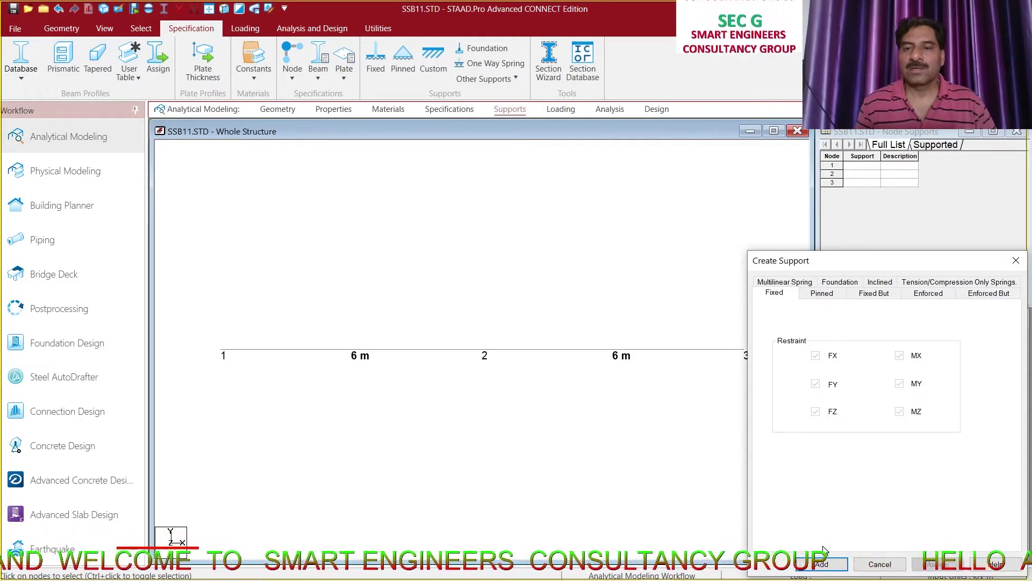
{"action": "left_click", "coordinate": [822, 563]}
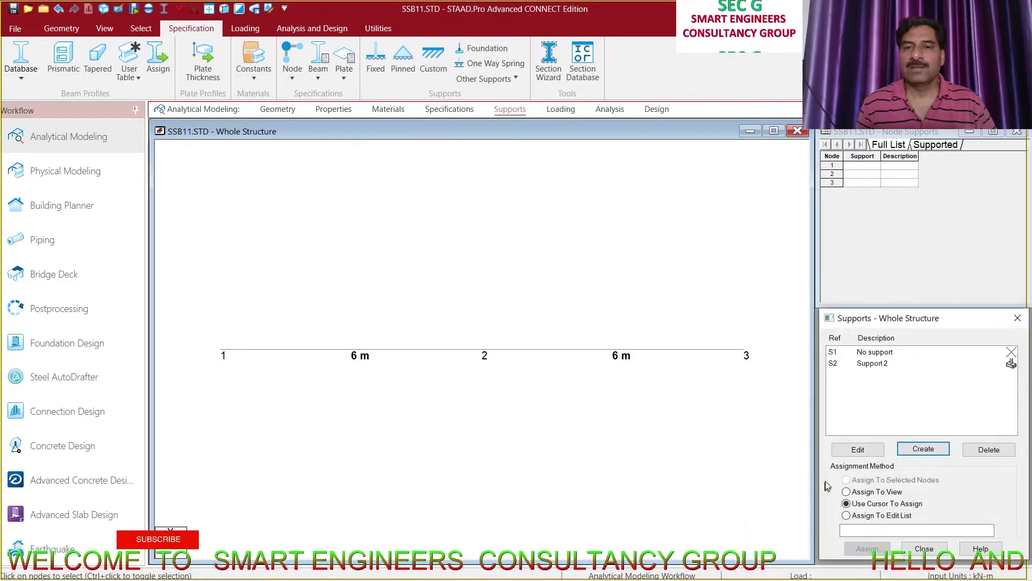
Step: Create a Fixed But support definition with FX, FZ, MX, MY and MZ released, keeping only FY restrained
{"action": "left_click", "coordinate": [923, 450]}
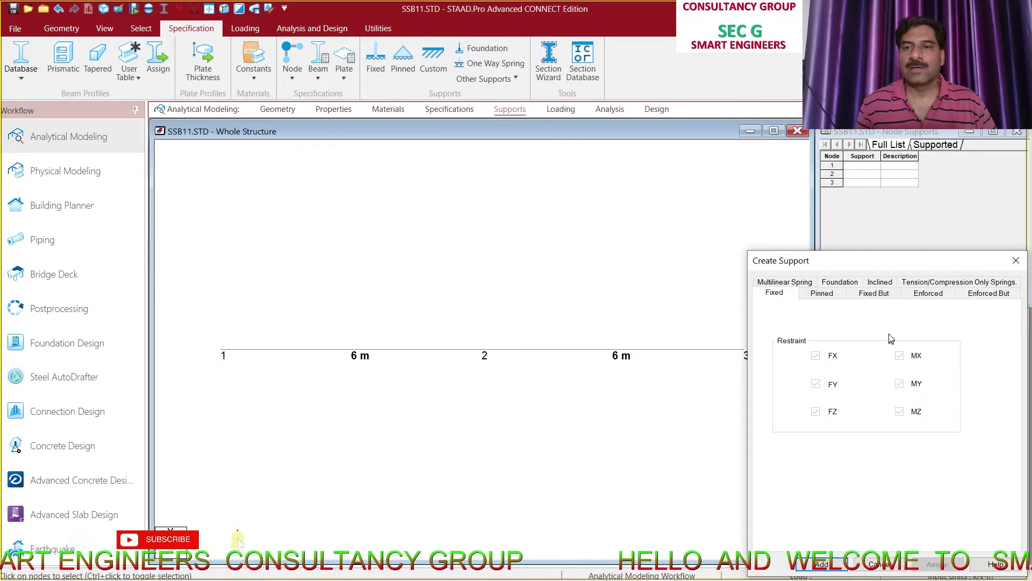
{"action": "left_click", "coordinate": [874, 294]}
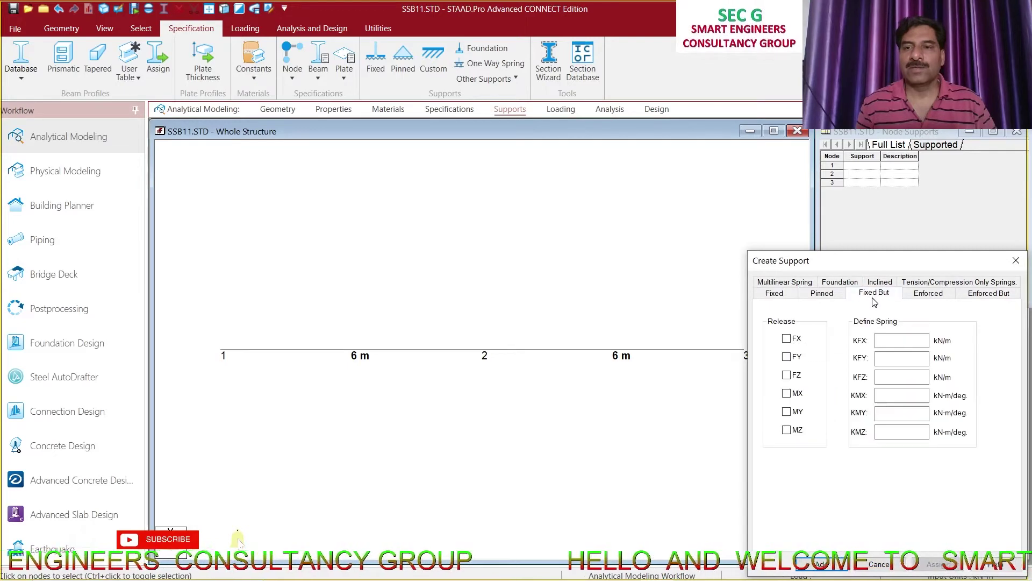
{"action": "left_click", "coordinate": [798, 343]}
{"action": "left_click", "coordinate": [794, 377]}
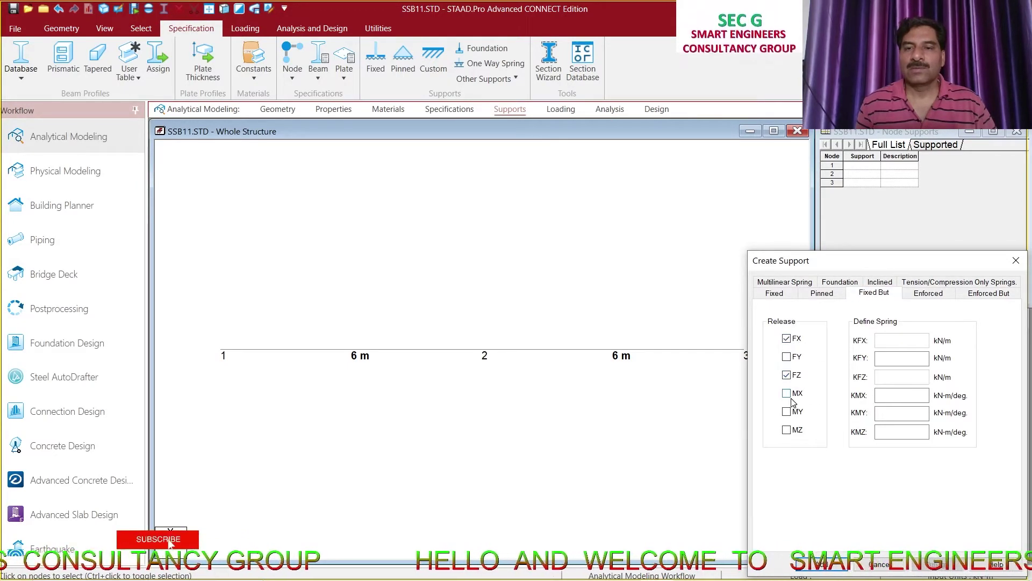
{"action": "left_click", "coordinate": [793, 395]}
{"action": "left_click", "coordinate": [793, 413]}
{"action": "left_click", "coordinate": [791, 430]}
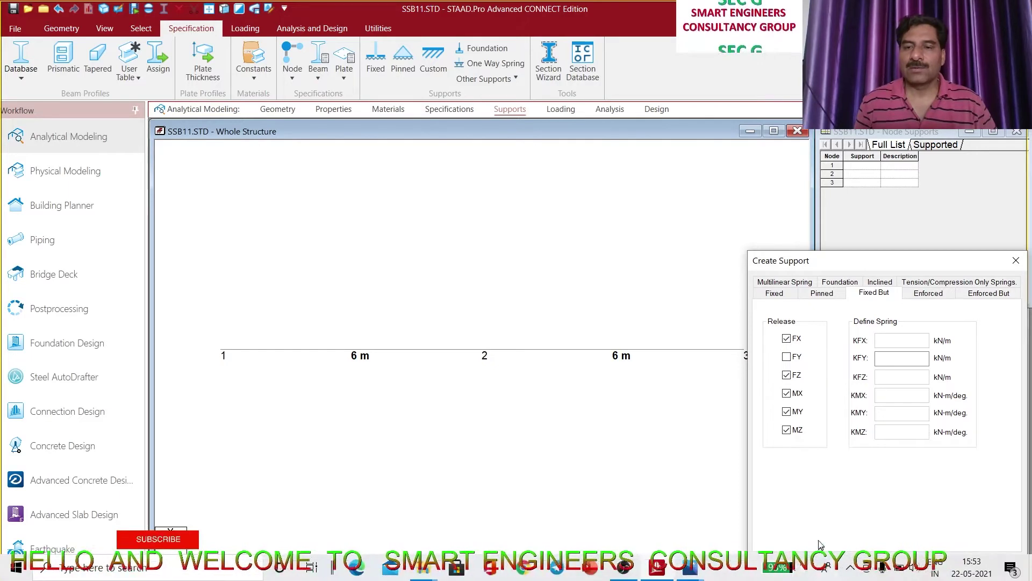
{"action": "left_click", "coordinate": [818, 566]}
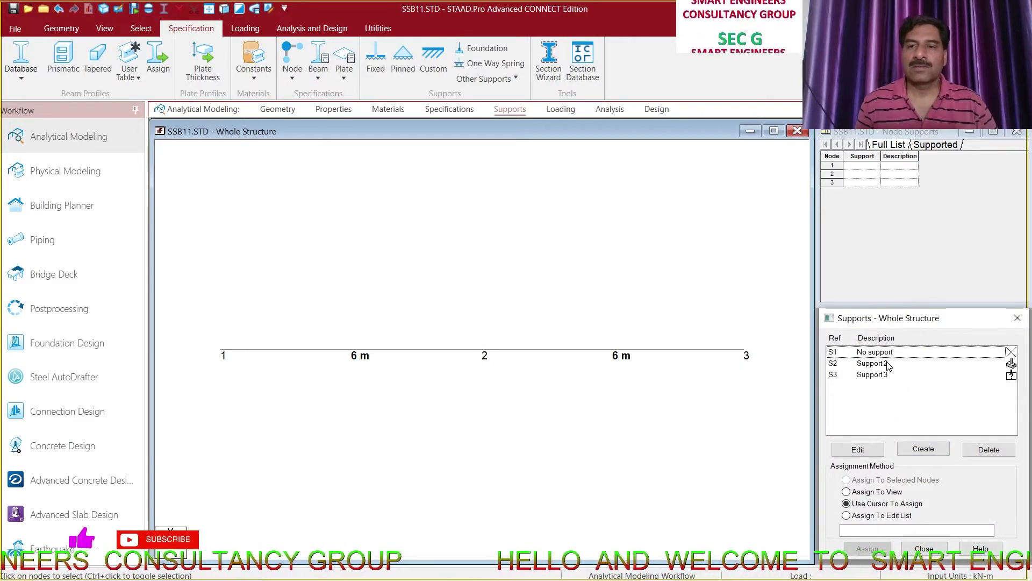
Step: Assign the fixed support to end nodes 1 and 3, and the Fixed But support to middle node 2
{"action": "left_click", "coordinate": [888, 364]}
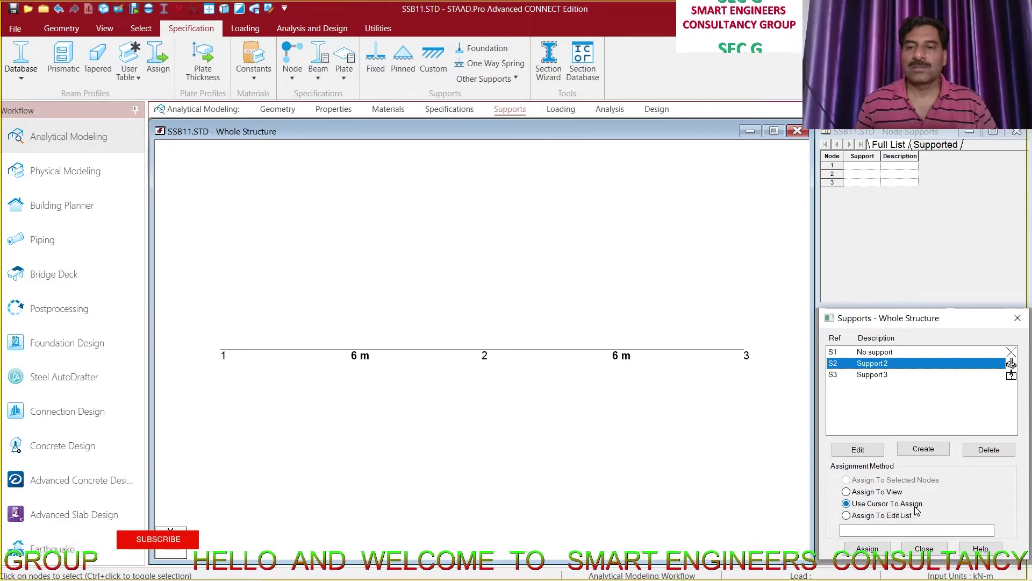
{"action": "left_click", "coordinate": [867, 548]}
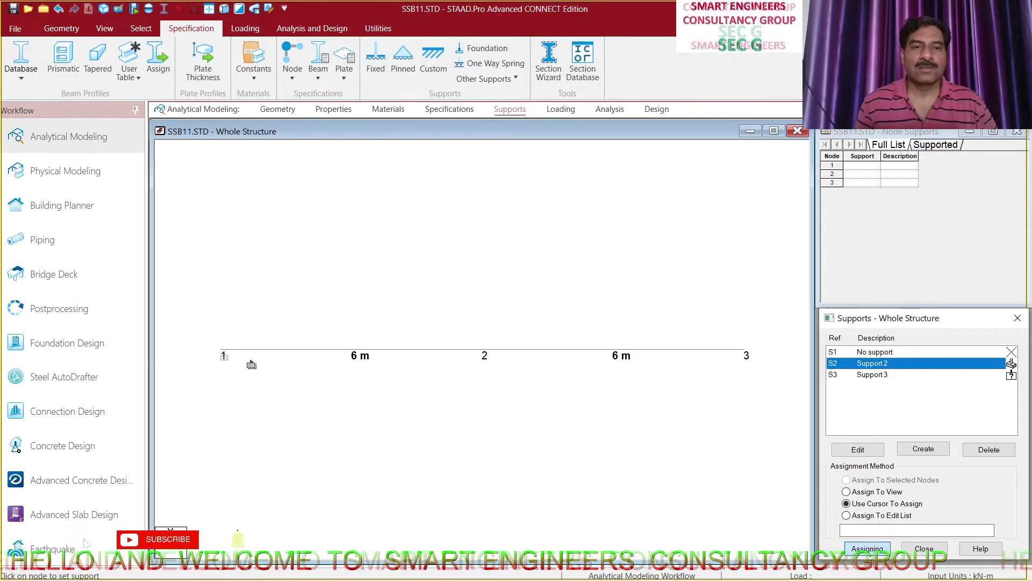
{"action": "left_click", "coordinate": [222, 353]}
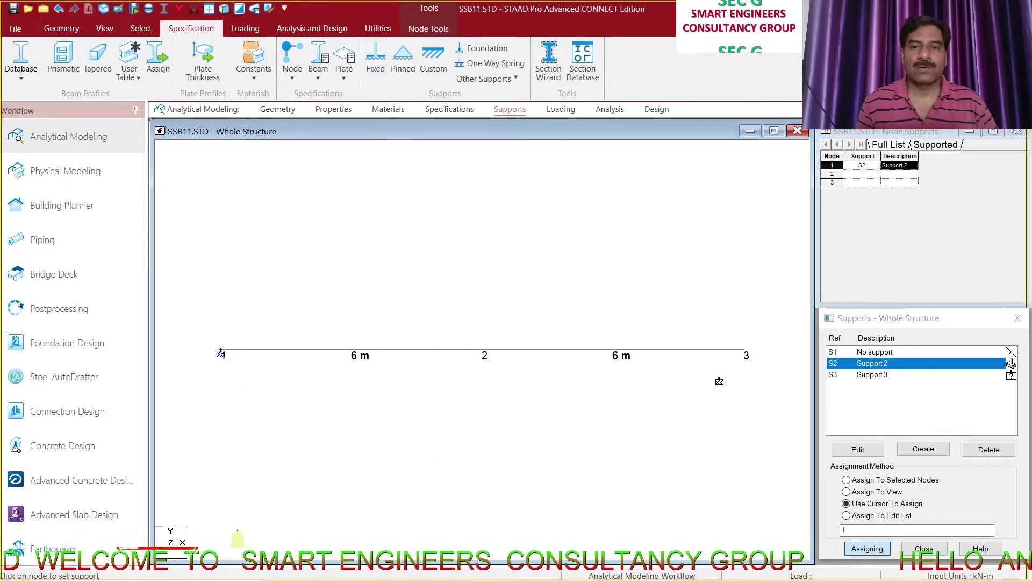
{"action": "left_click", "coordinate": [742, 352]}
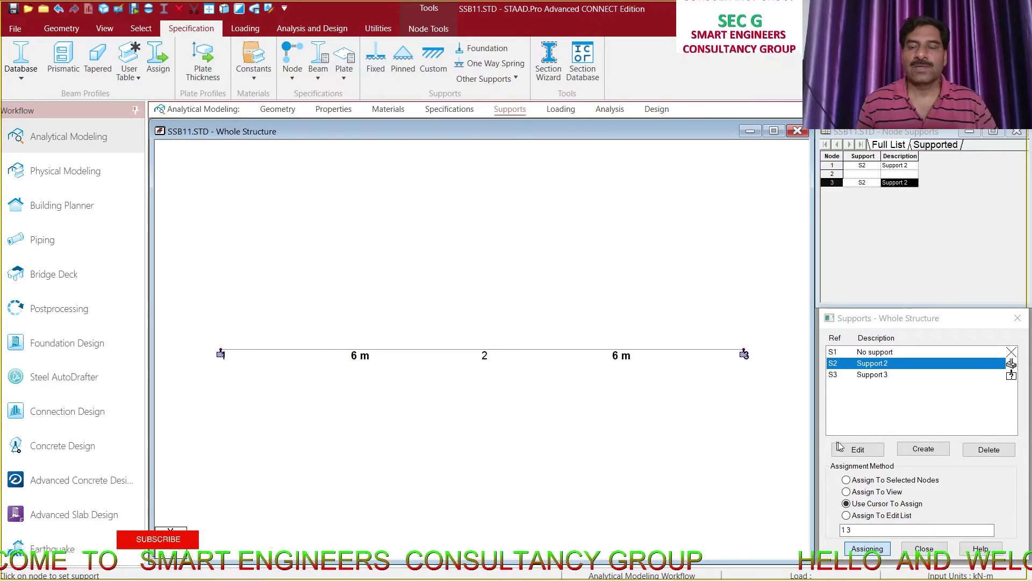
{"action": "left_click", "coordinate": [868, 376]}
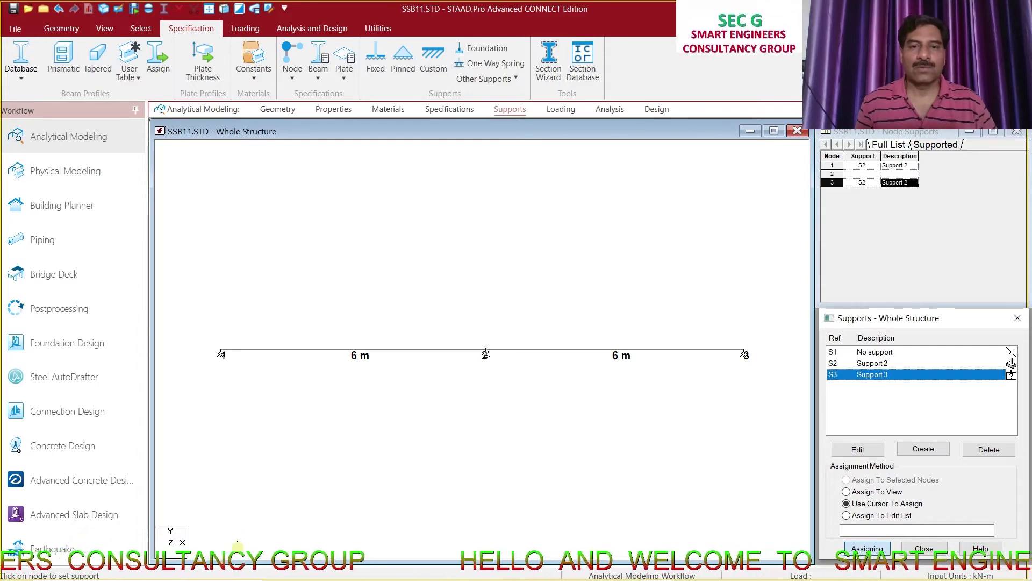
{"action": "left_click", "coordinate": [485, 353]}
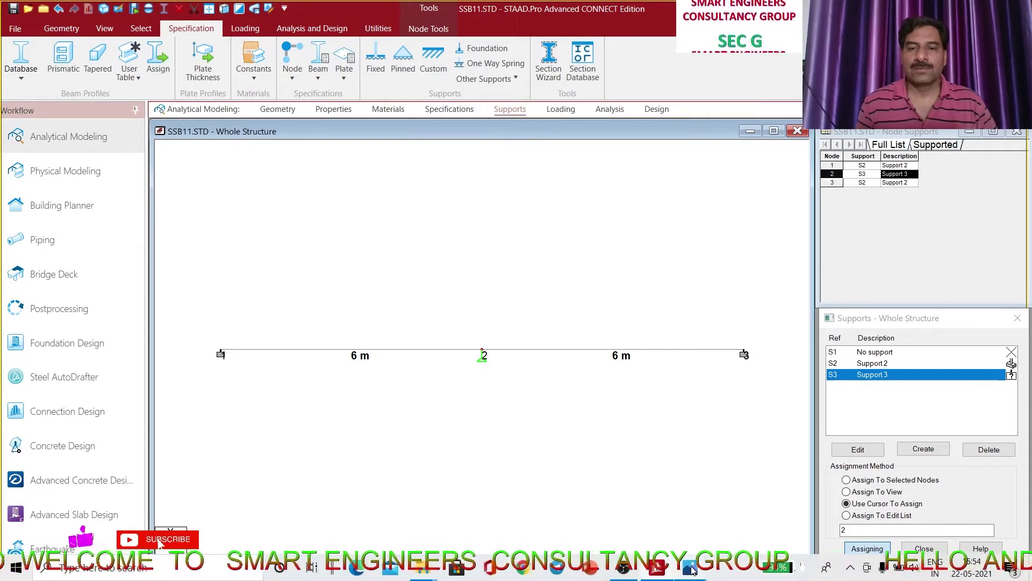
Step: Check the fixed beam loading diagram in Photos and add primary load case 1 with loading type Live and title LL
{"action": "mouse_move", "coordinate": [692, 571]}
{"action": "left_click", "coordinate": [741, 442]}
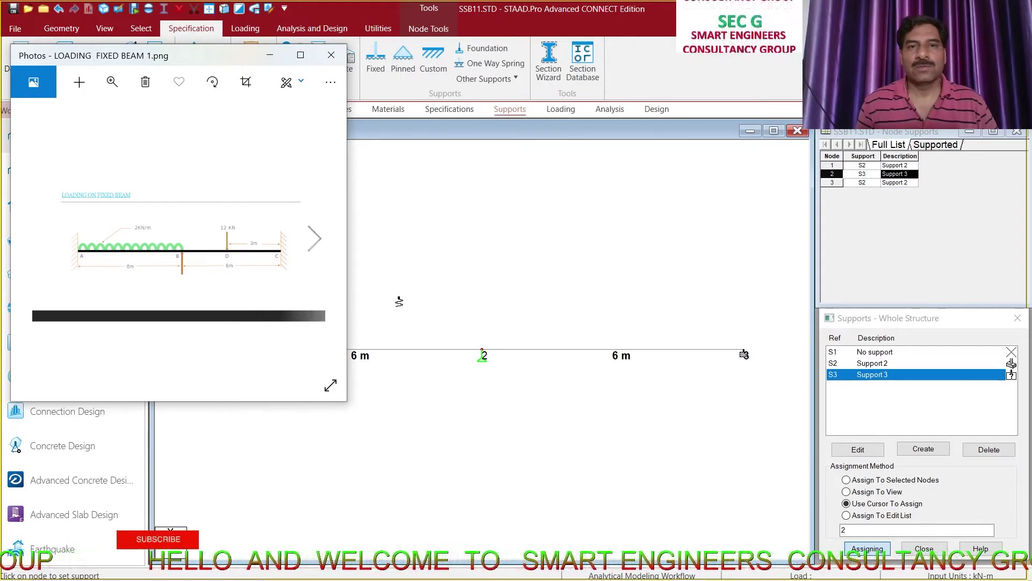
{"action": "left_click", "coordinate": [562, 110]}
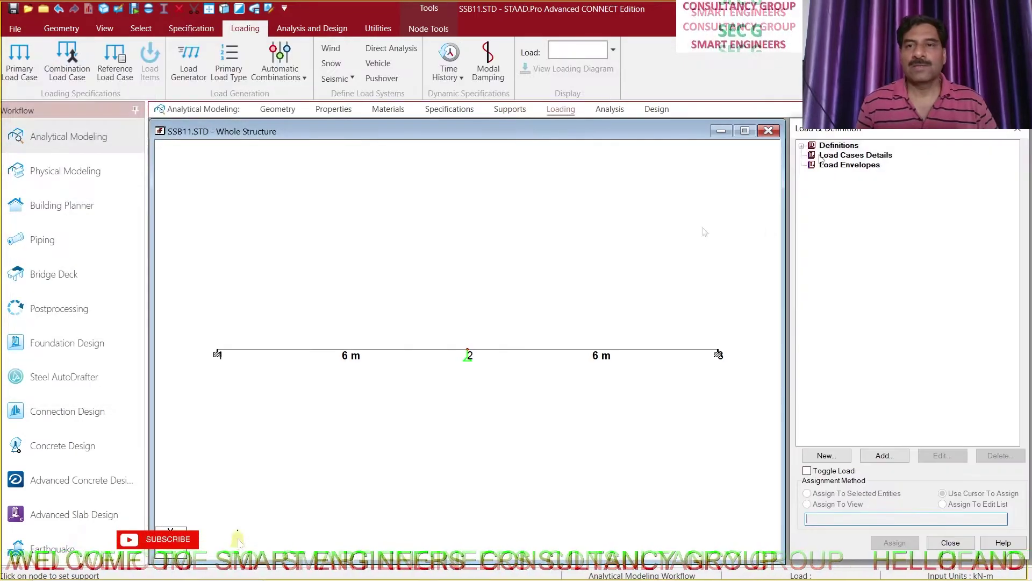
{"action": "left_click", "coordinate": [821, 156]}
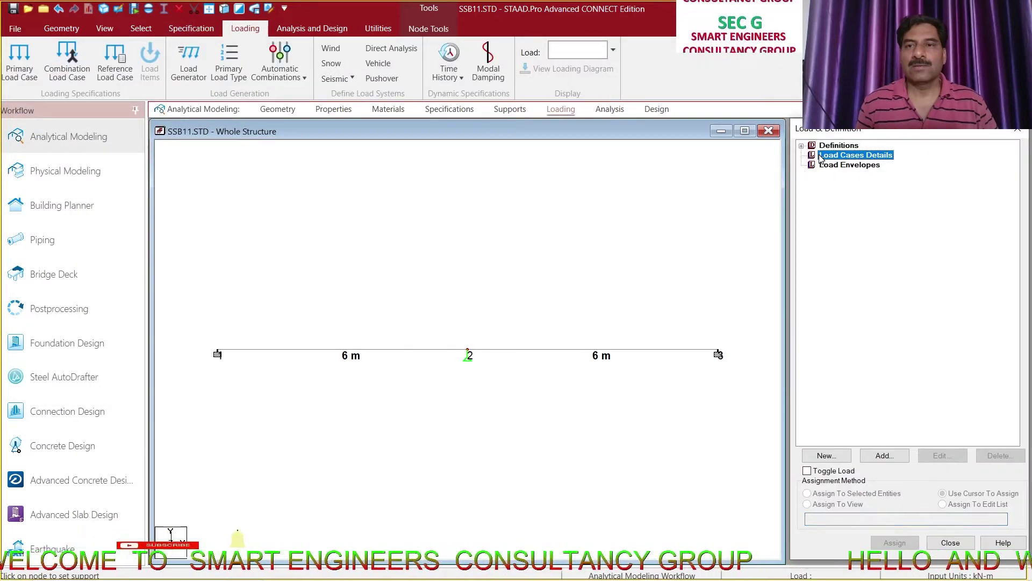
{"action": "left_click", "coordinate": [884, 456]}
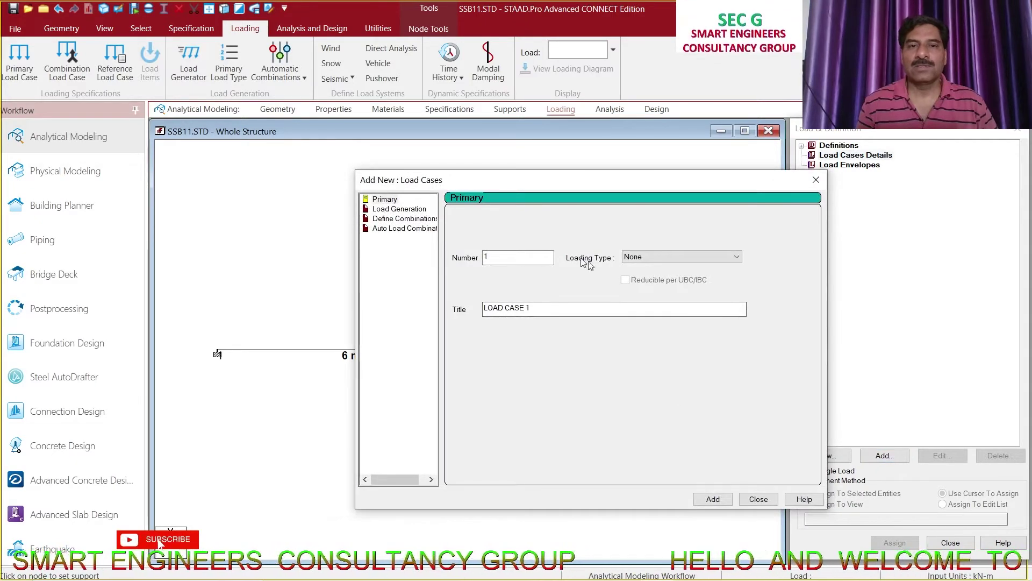
{"action": "left_click", "coordinate": [734, 257]}
{"action": "left_click", "coordinate": [724, 278]}
{"action": "type", "text": "LL"}
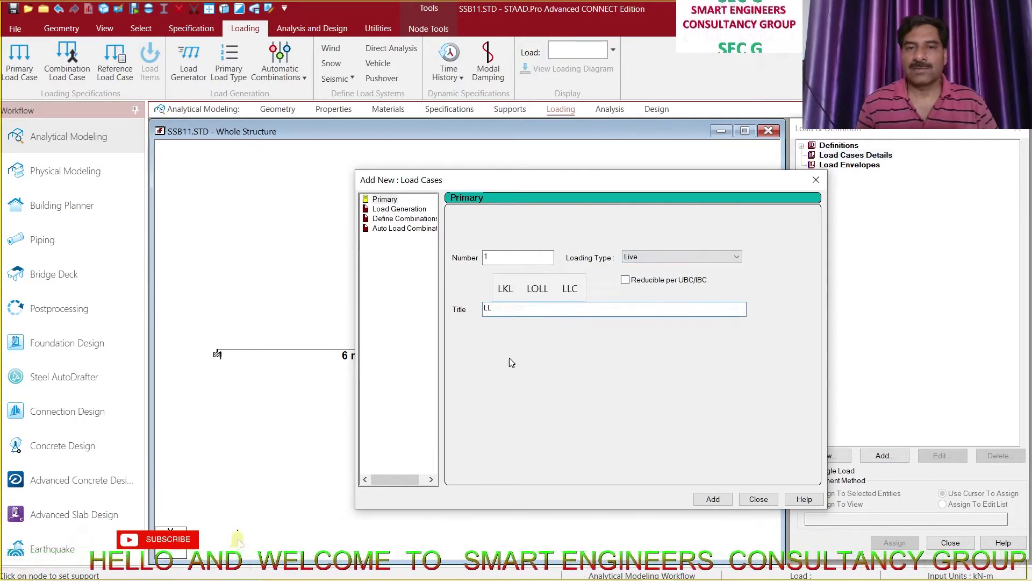
{"action": "left_click", "coordinate": [706, 497]}
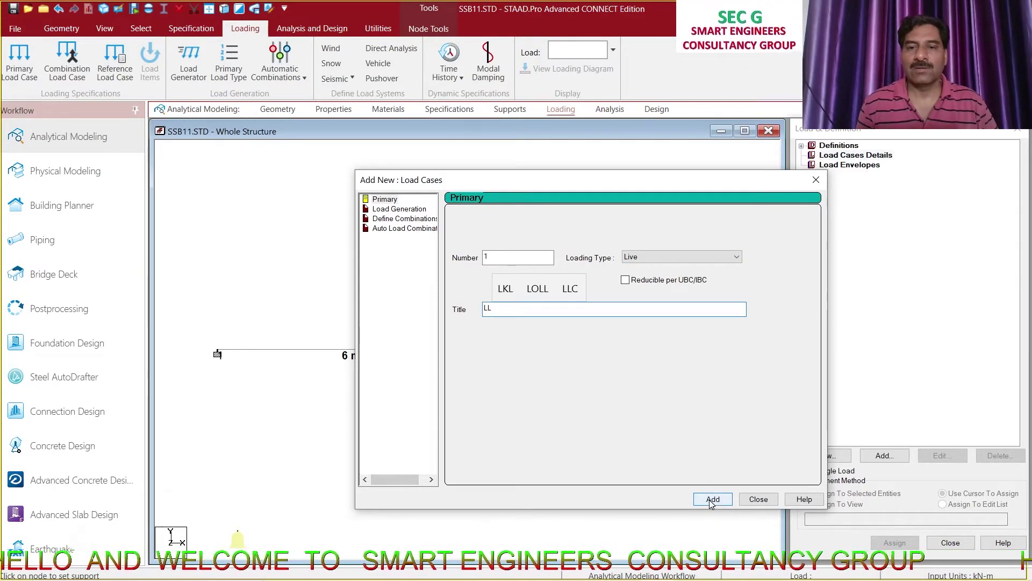
{"action": "left_click", "coordinate": [758, 500]}
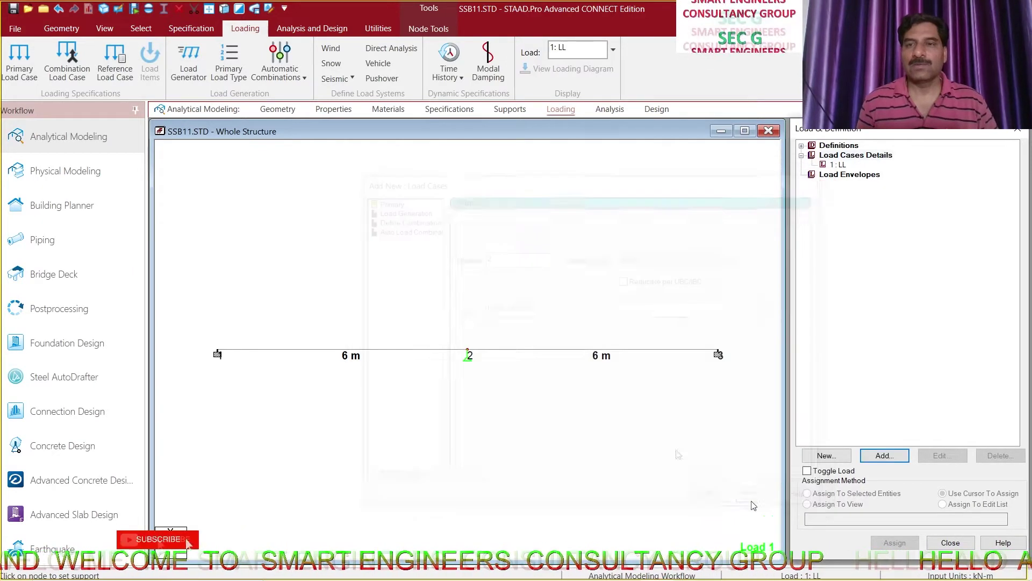
Step: Define a uniform member force of -2 kN/m in the GY direction under load case LL
{"action": "left_click", "coordinate": [837, 164]}
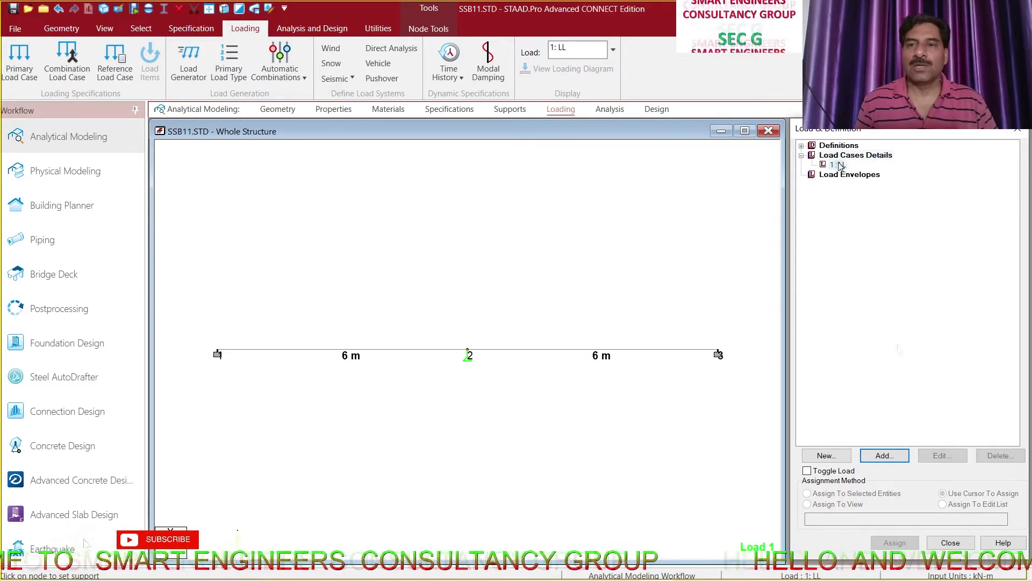
{"action": "left_click", "coordinate": [881, 455]}
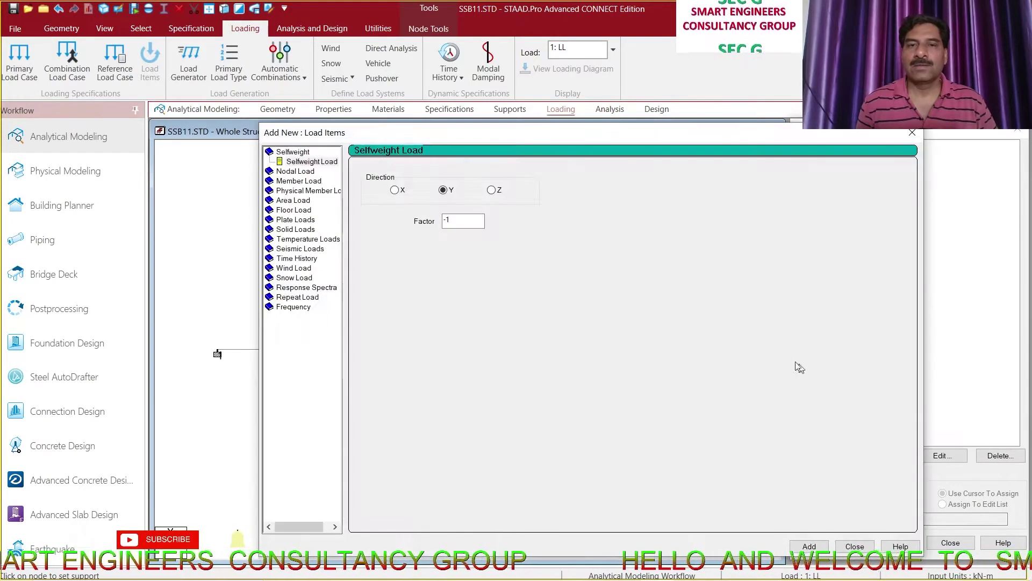
{"action": "left_click", "coordinate": [277, 182]}
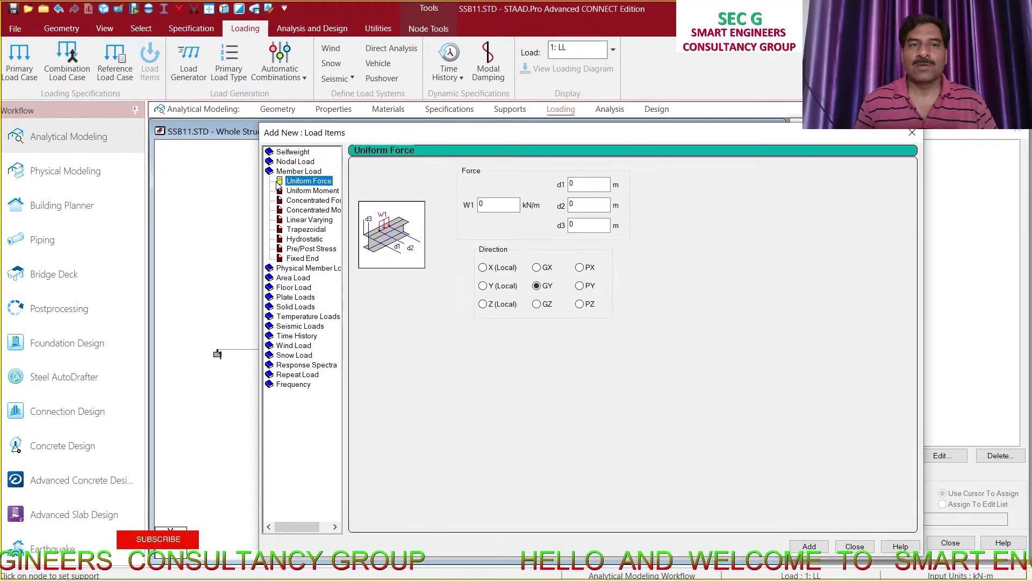
{"action": "double_click", "coordinate": [497, 204]}
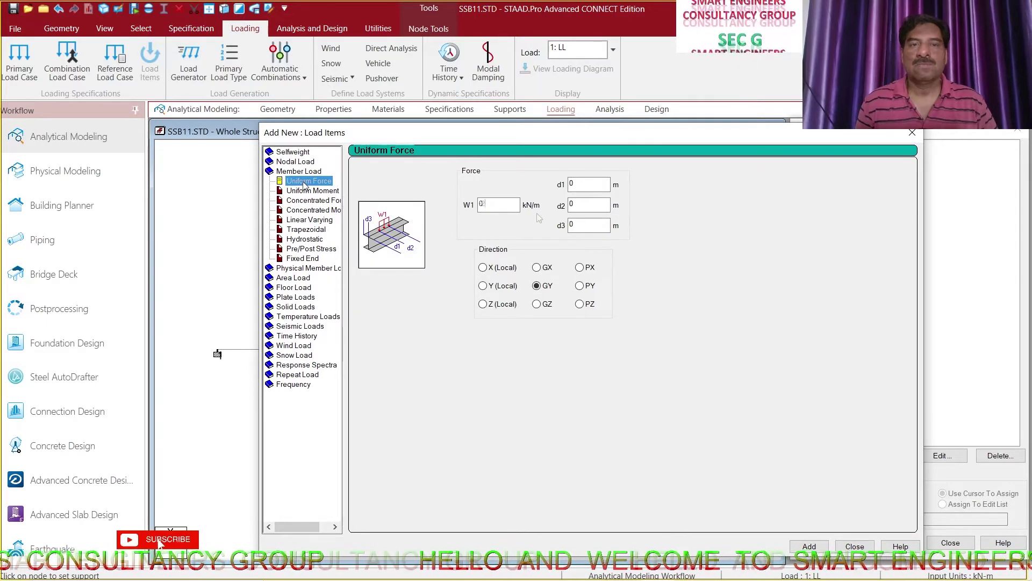
{"action": "type", "text": "-2"}
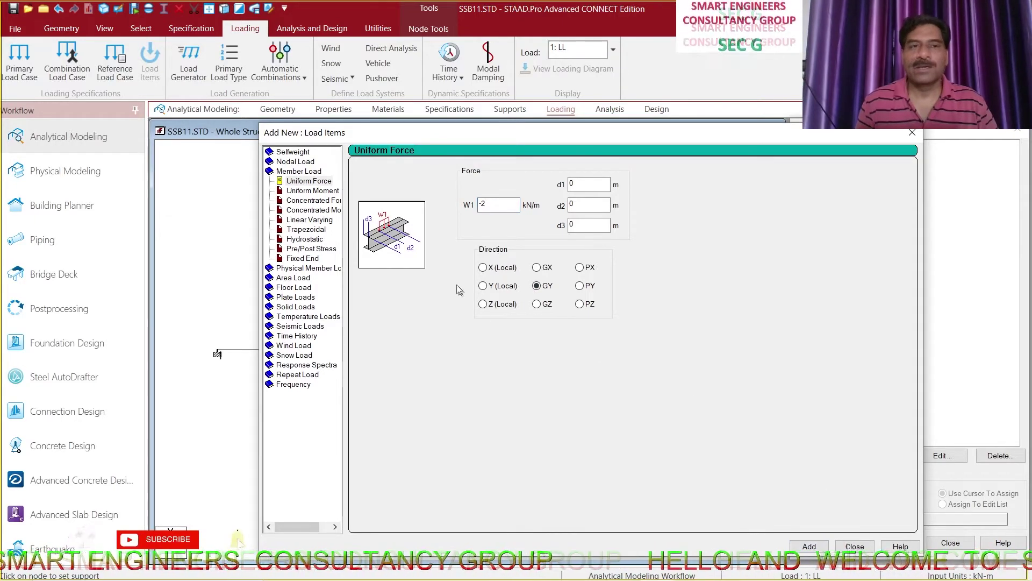
Step: Add a concentrated member force of -12 kN in GY with d1 3 m and d2 0 to load case LL
{"action": "left_click", "coordinate": [291, 202]}
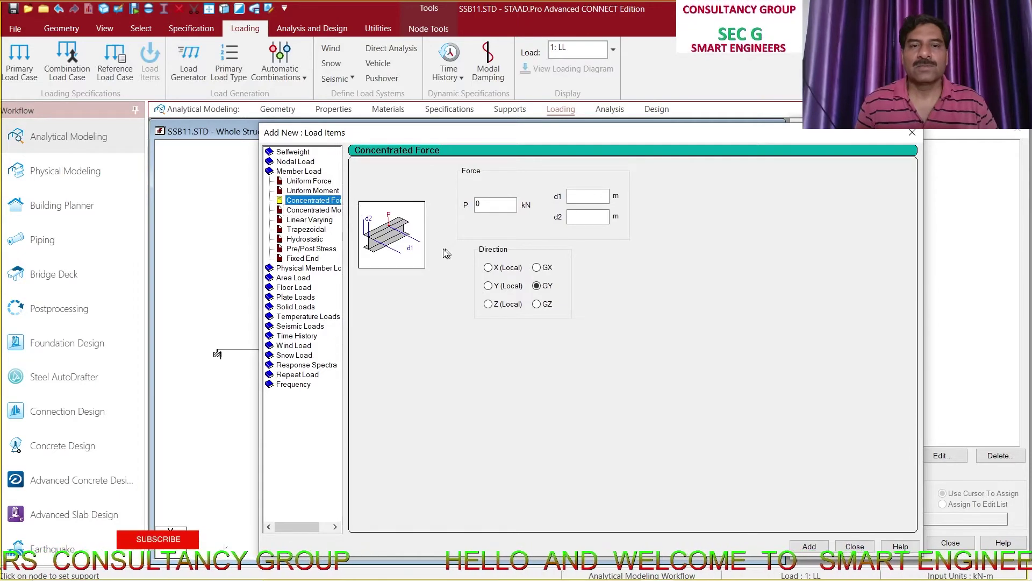
{"action": "double_click", "coordinate": [490, 206]}
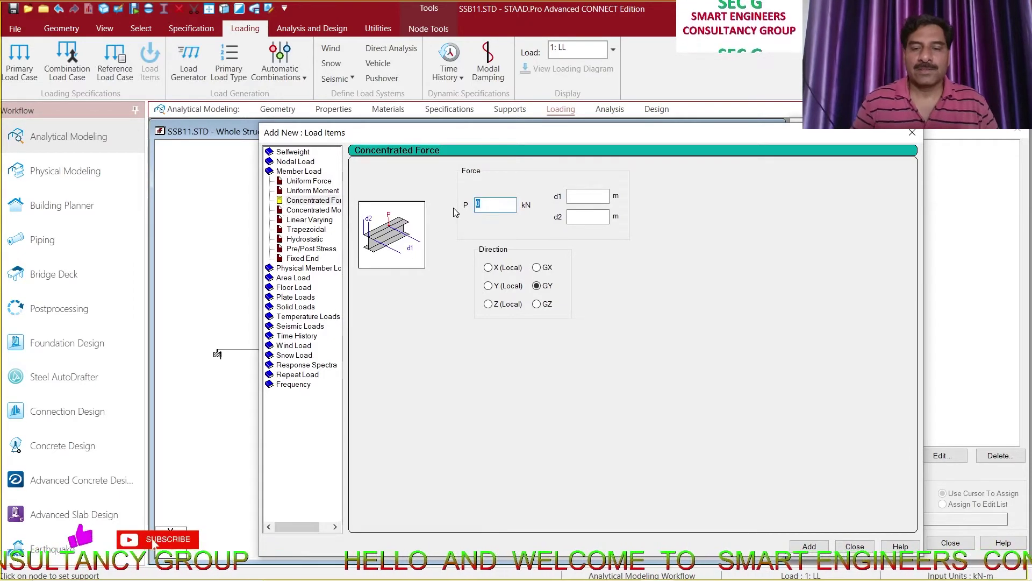
{"action": "left_click", "coordinate": [579, 197]}
{"action": "type", "text": "3"}
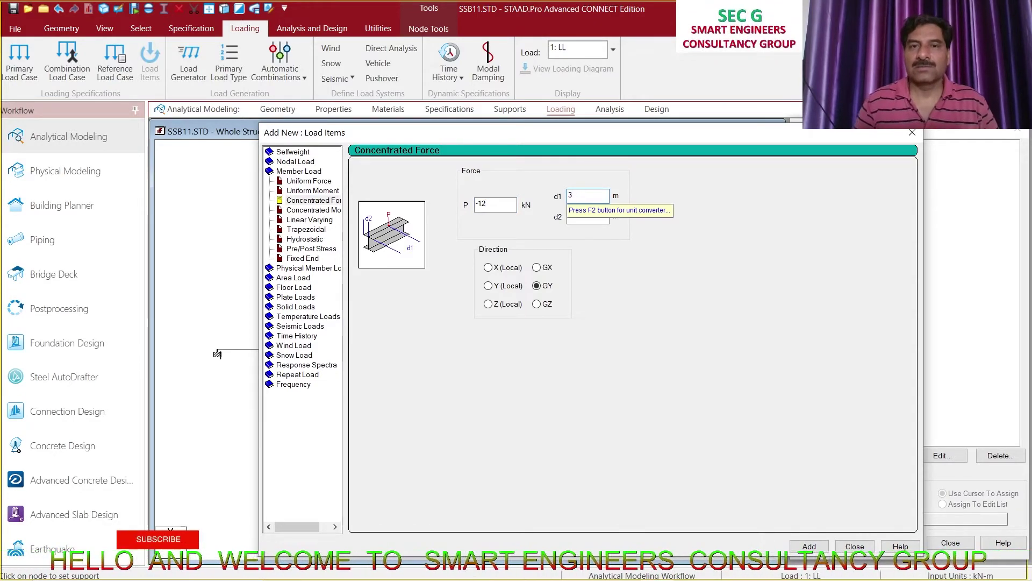
{"action": "left_click", "coordinate": [584, 218]}
{"action": "type", "text": "0"}
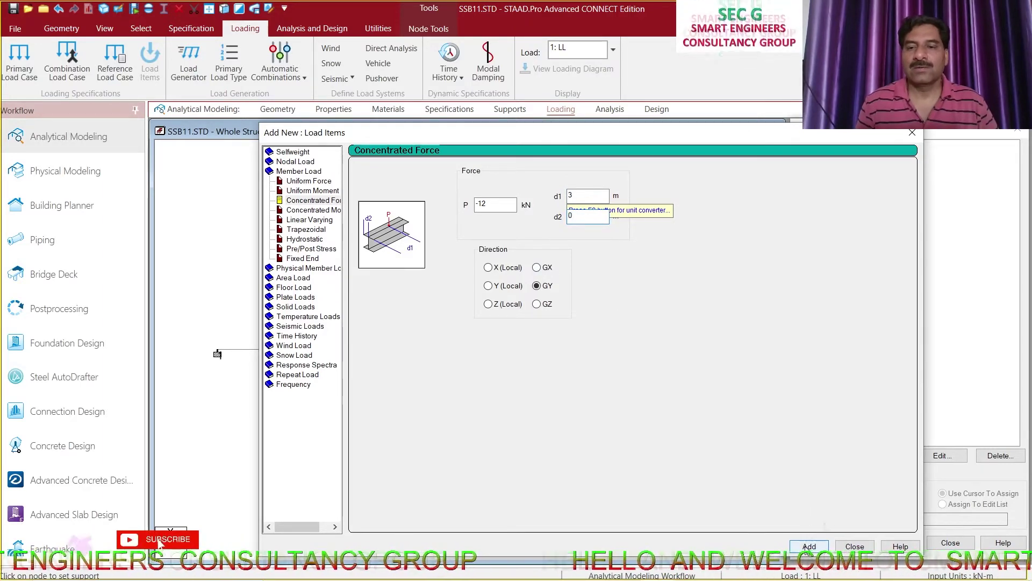
{"action": "left_click", "coordinate": [855, 546]}
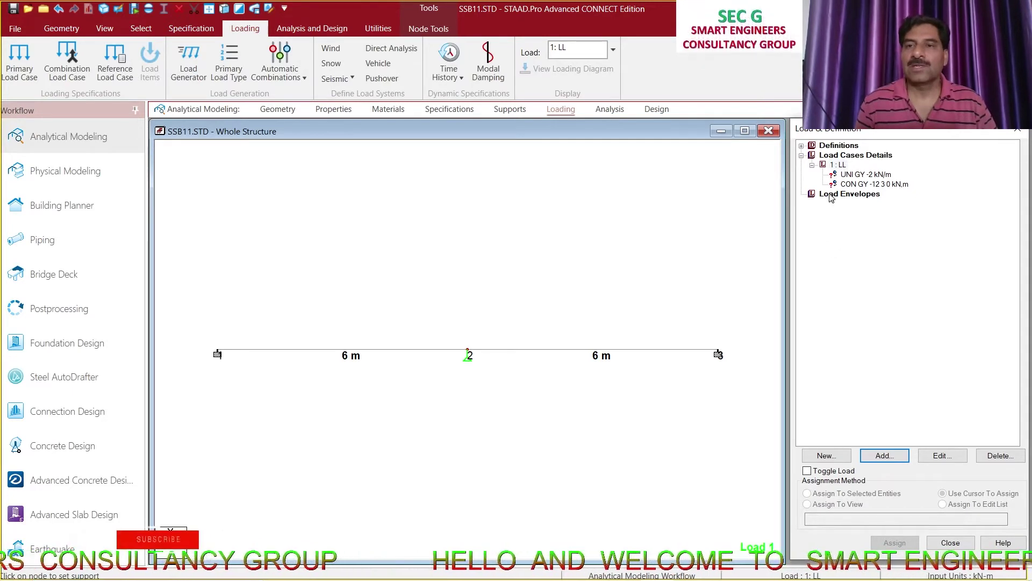
Step: Assign the -2 kN/m uniform load to the span between nodes 1 and 2 and the -12 kN point load to the span between nodes 2 and 3
{"action": "left_click", "coordinate": [854, 175]}
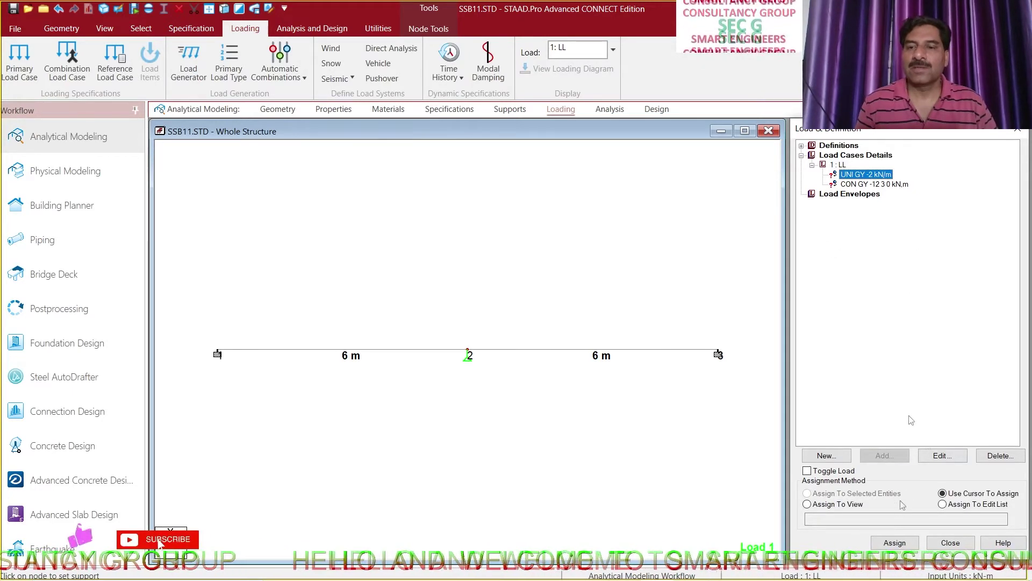
{"action": "left_click", "coordinate": [353, 356]}
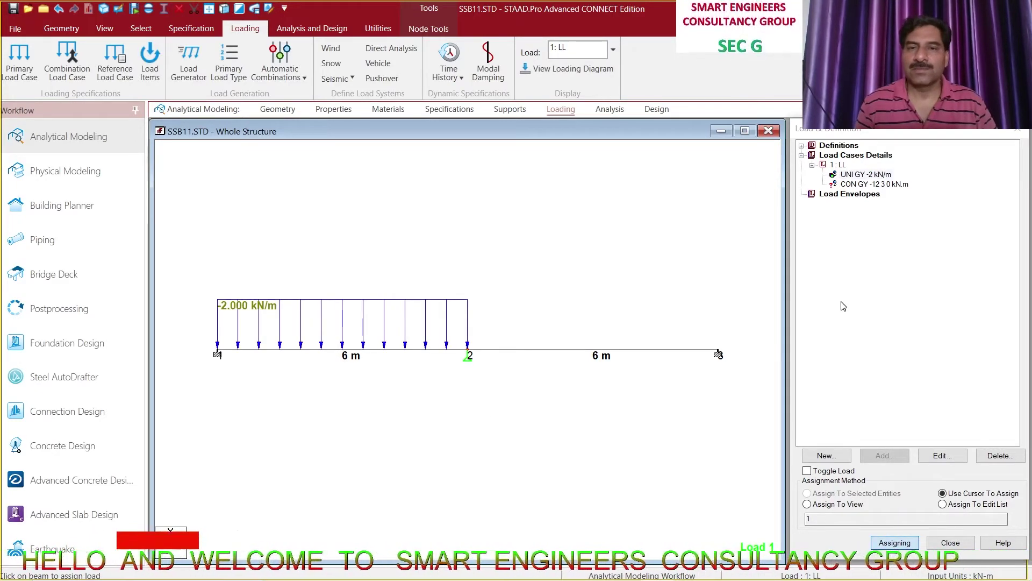
{"action": "left_click", "coordinate": [890, 185]}
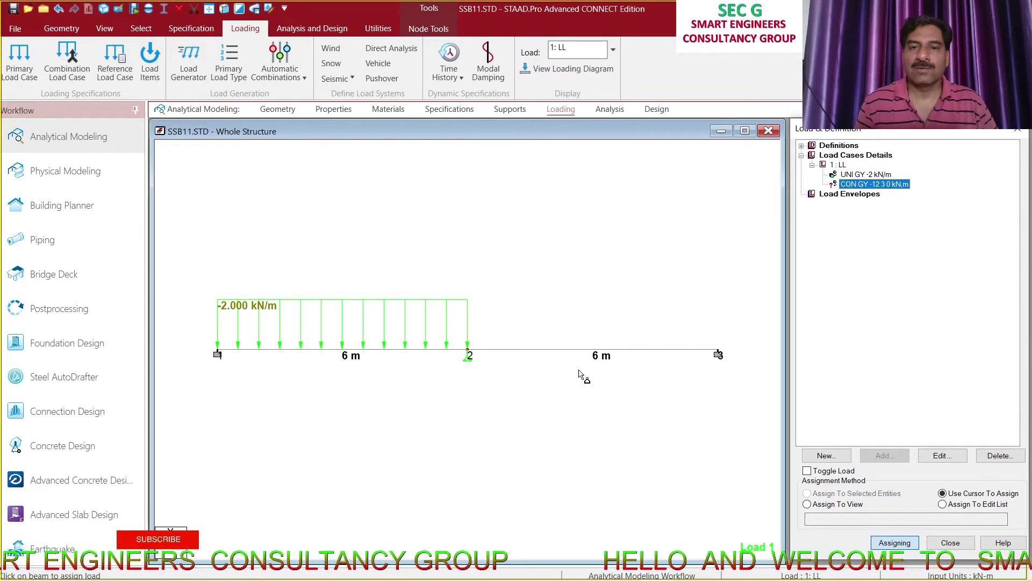
{"action": "left_click", "coordinate": [571, 353]}
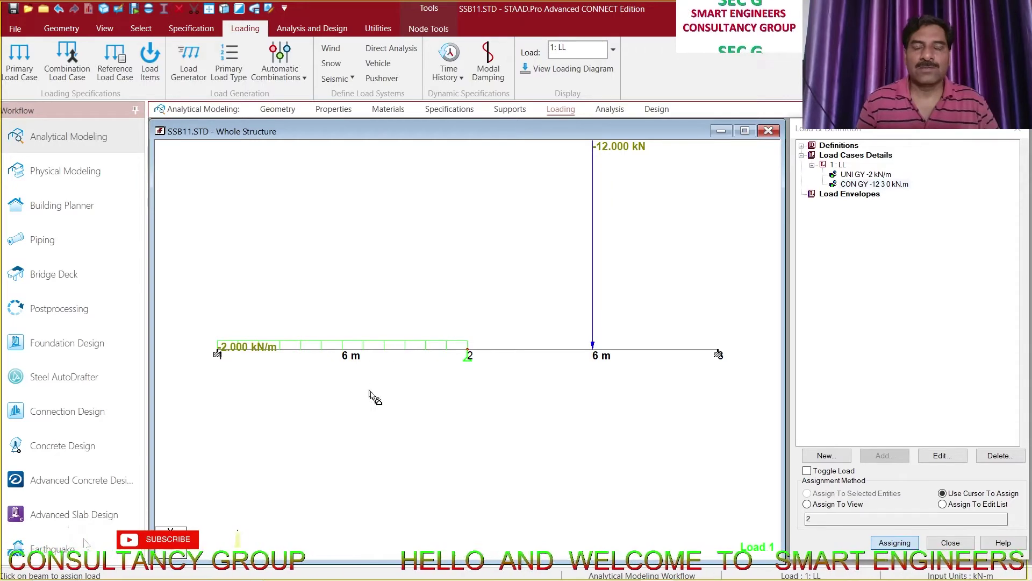
Step: Enlarge the structure view and set the point force load scale to 6 kN per m
{"action": "left_click", "coordinate": [744, 131]}
{"action": "left_click", "coordinate": [1022, 132]}
{"action": "right_click", "coordinate": [470, 205]}
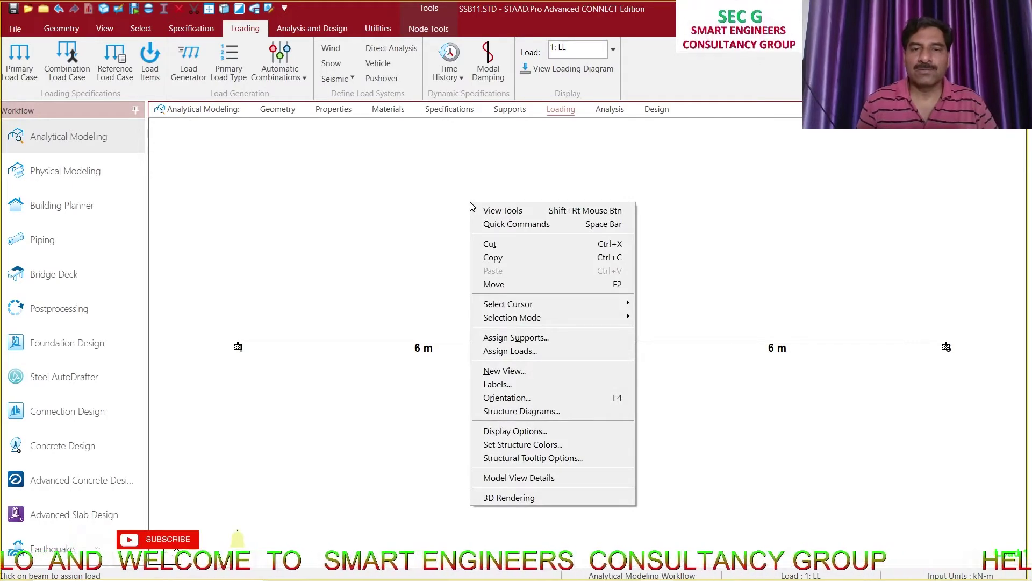
{"action": "left_click", "coordinate": [497, 383]}
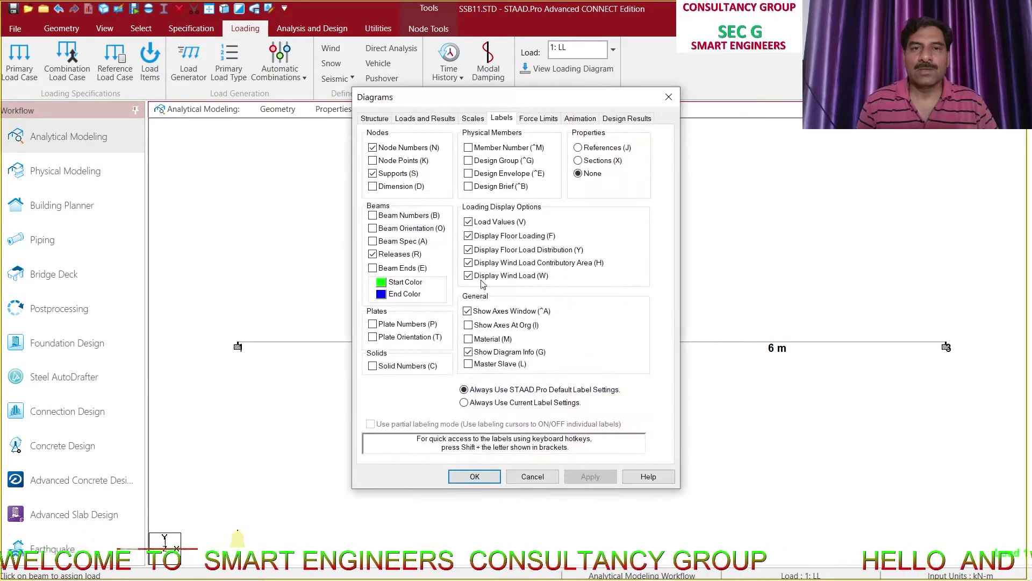
{"action": "left_click", "coordinate": [473, 119]}
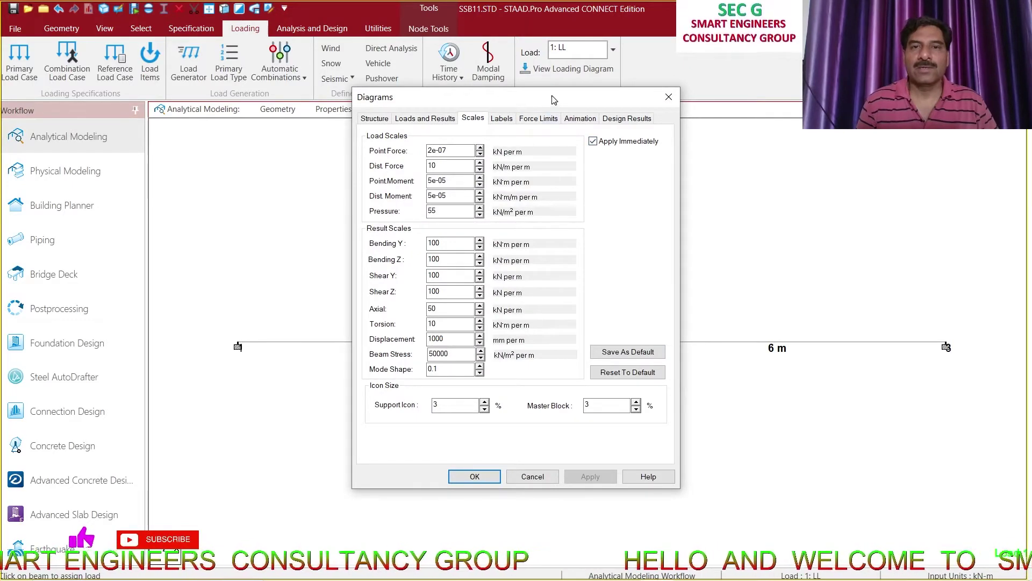
{"action": "mouse_move", "coordinate": [553, 99]}
{"action": "left_mouse_down"}
{"action": "mouse_move", "coordinate": [690, 203]}
{"action": "mouse_move", "coordinate": [807, 205]}
{"action": "left_mouse_up"}
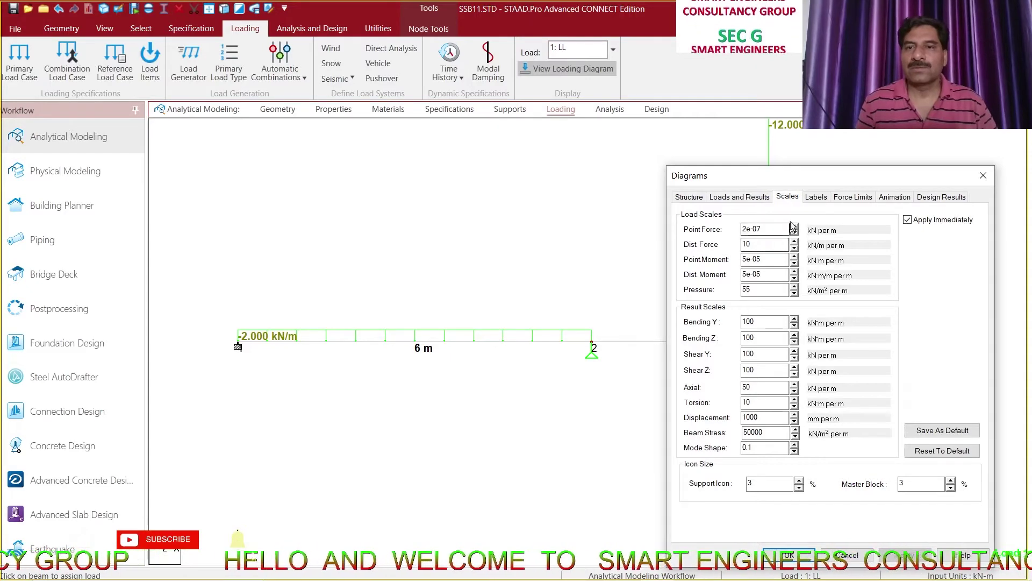
{"action": "left_click_drag", "start_coordinate": [822, 178], "coordinate": [516, 176]}
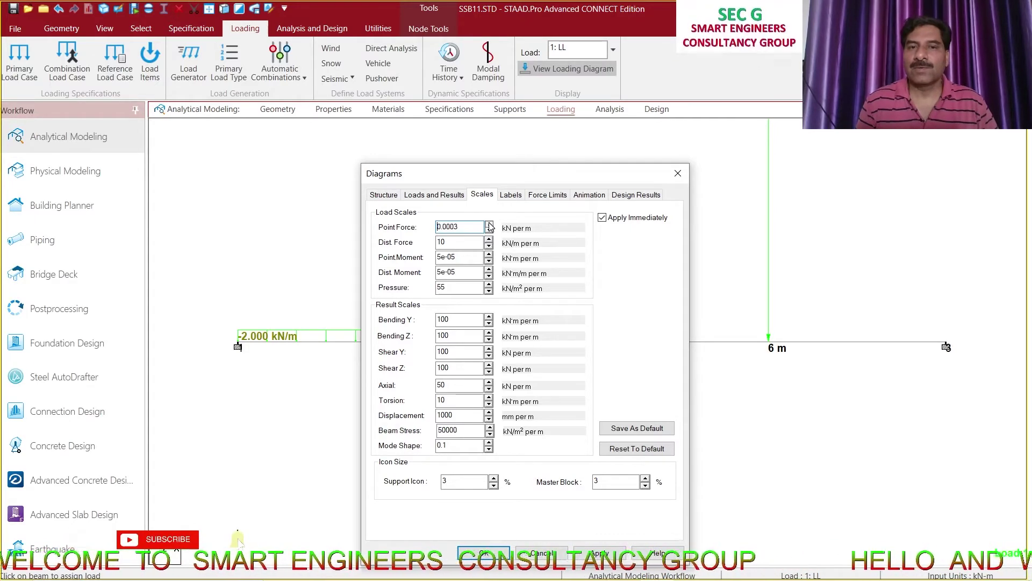
{"action": "left_click", "coordinate": [490, 224]}
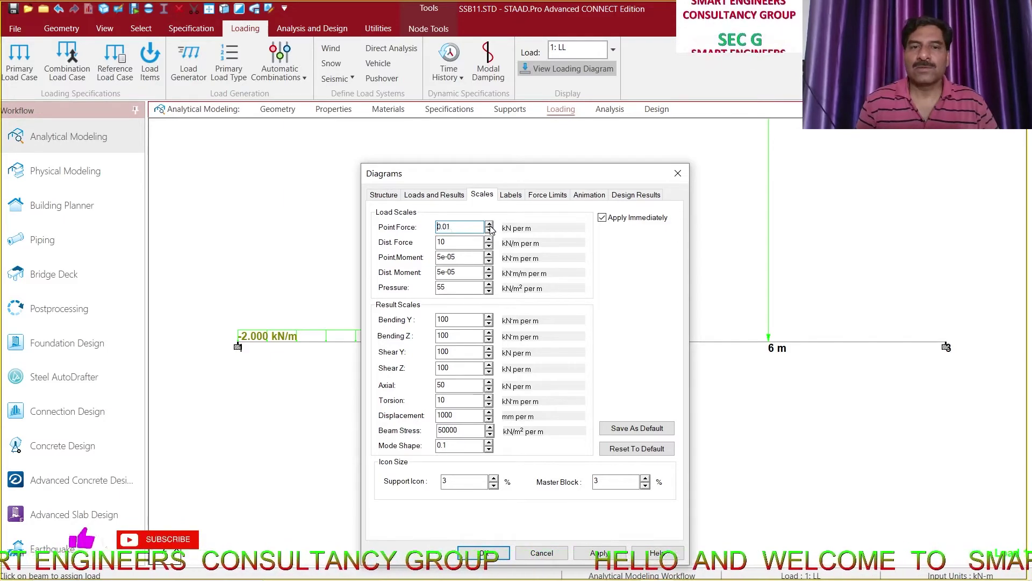
{"action": "left_click", "coordinate": [489, 223]}
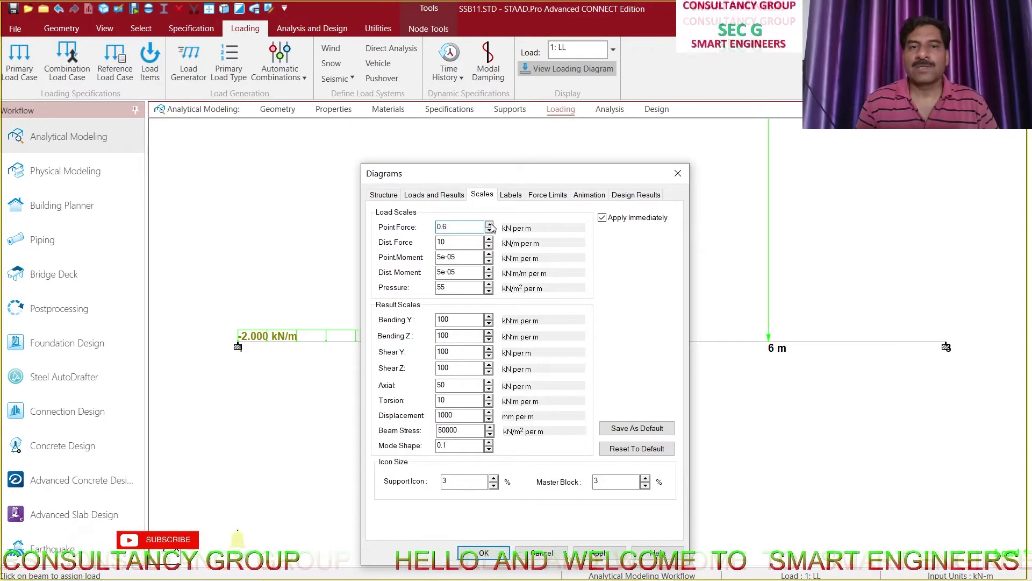
{"action": "left_click", "coordinate": [489, 224]}
{"action": "left_click", "coordinate": [490, 224]}
{"action": "left_click_drag", "start_coordinate": [565, 175], "coordinate": [844, 162]}
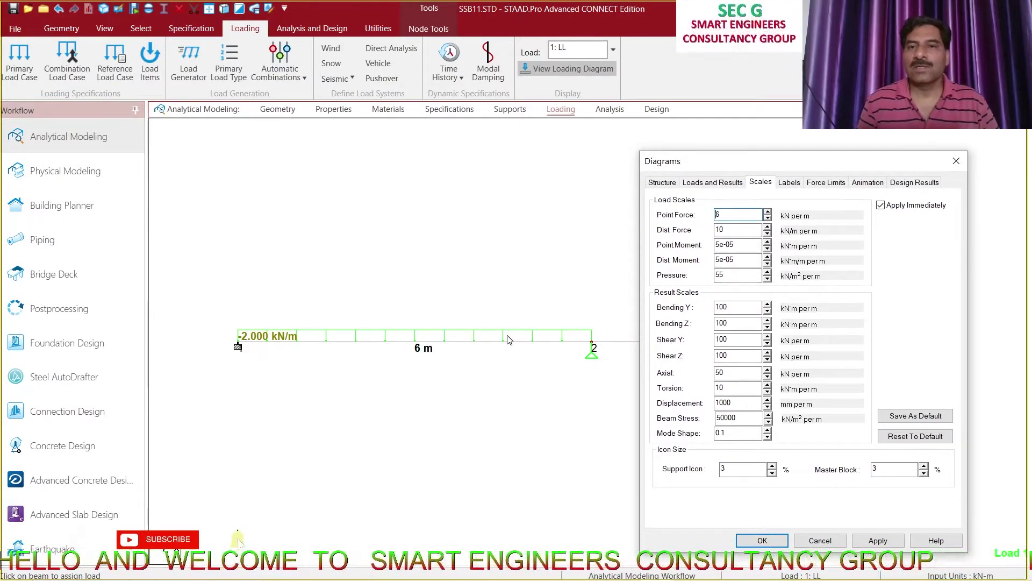
Step: Set the distributed force load scale to 3 kN/m per m and accept the diagram scales
{"action": "left_click", "coordinate": [767, 233]}
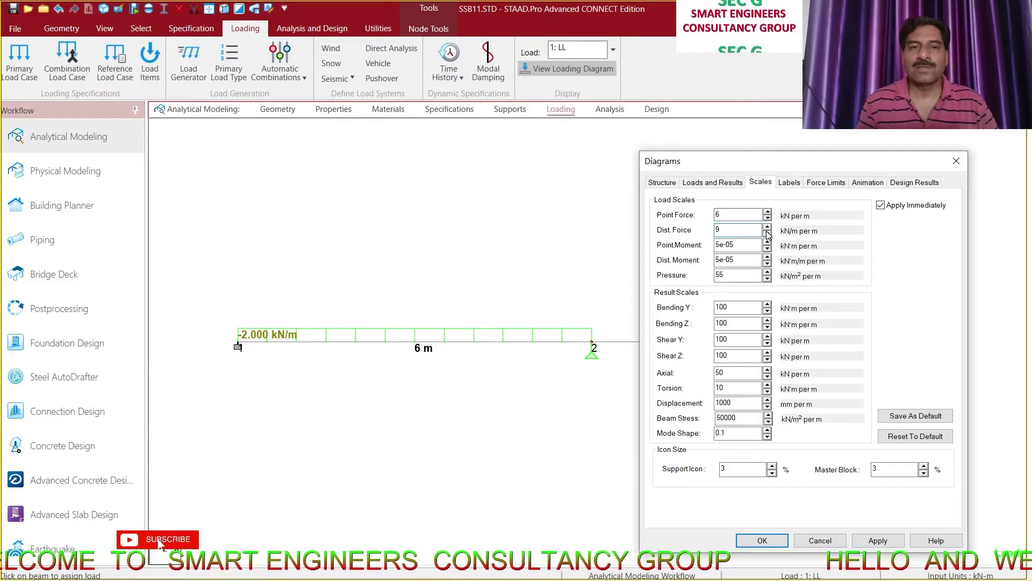
{"action": "type", "text": "2"}
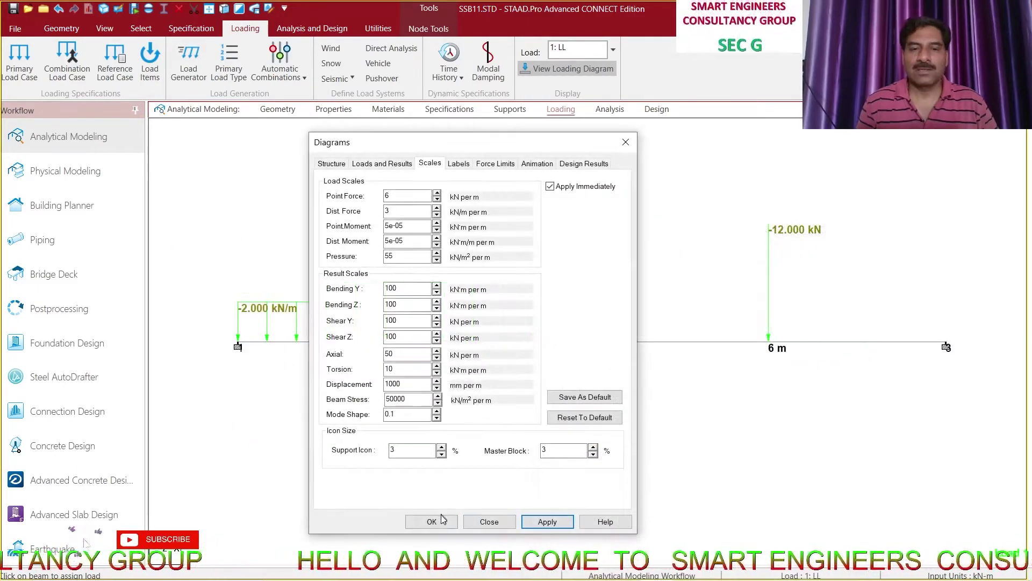
{"action": "left_click", "coordinate": [441, 520]}
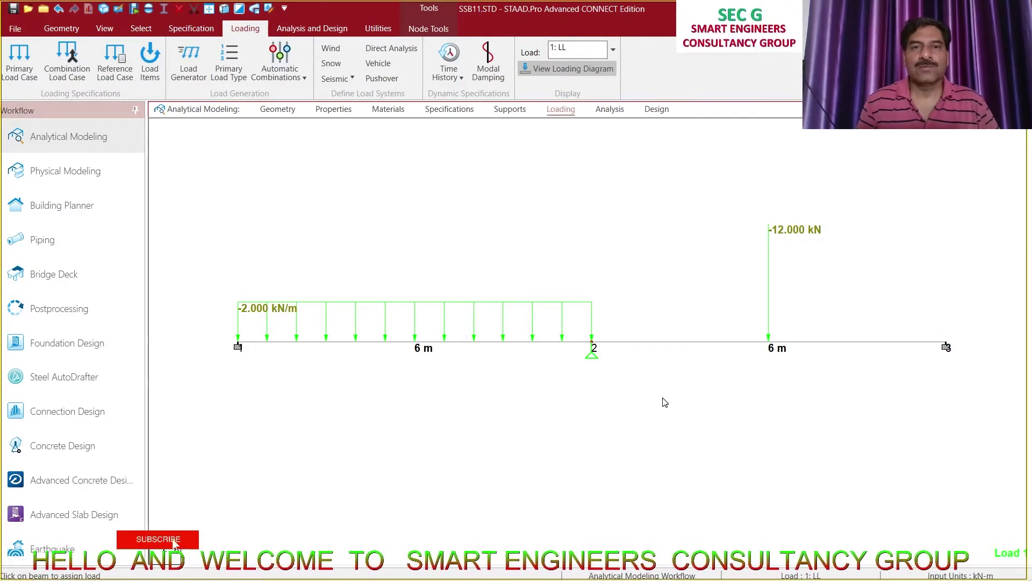
Step: Take a picture of the loaded beam view with ID LD and caption LOADING
{"action": "right_click", "coordinate": [542, 228]}
{"action": "left_click", "coordinate": [518, 239]}
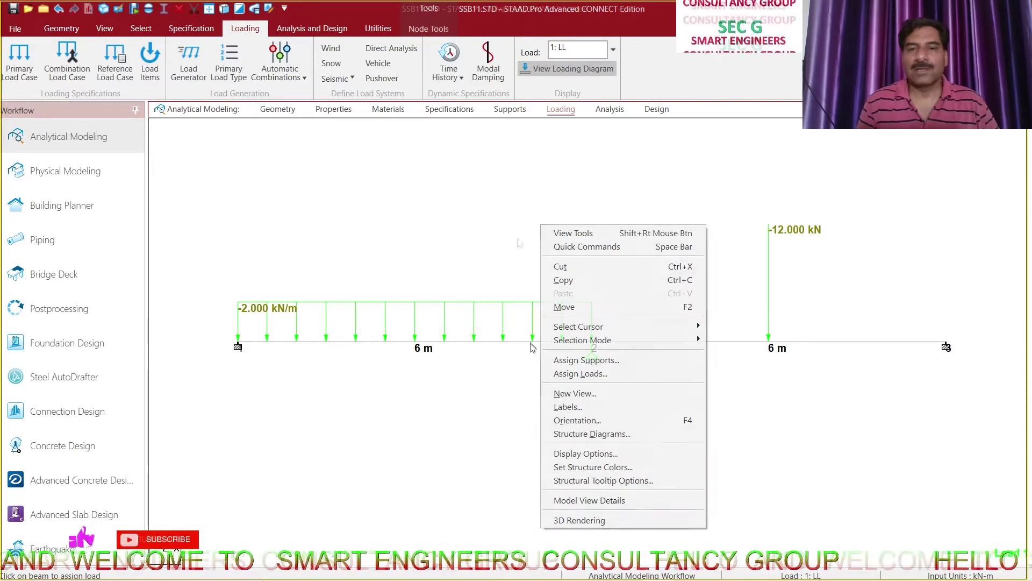
{"action": "right_click", "coordinate": [519, 224]}
{"action": "left_click", "coordinate": [540, 347]}
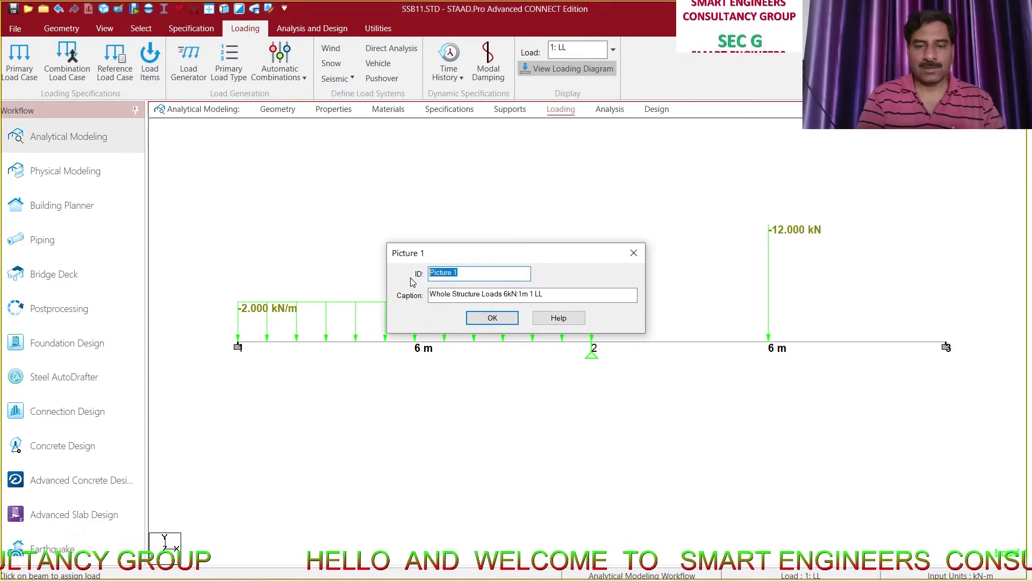
{"action": "type", "text": "LDS"}
{"action": "key", "text": "BackSpace"}
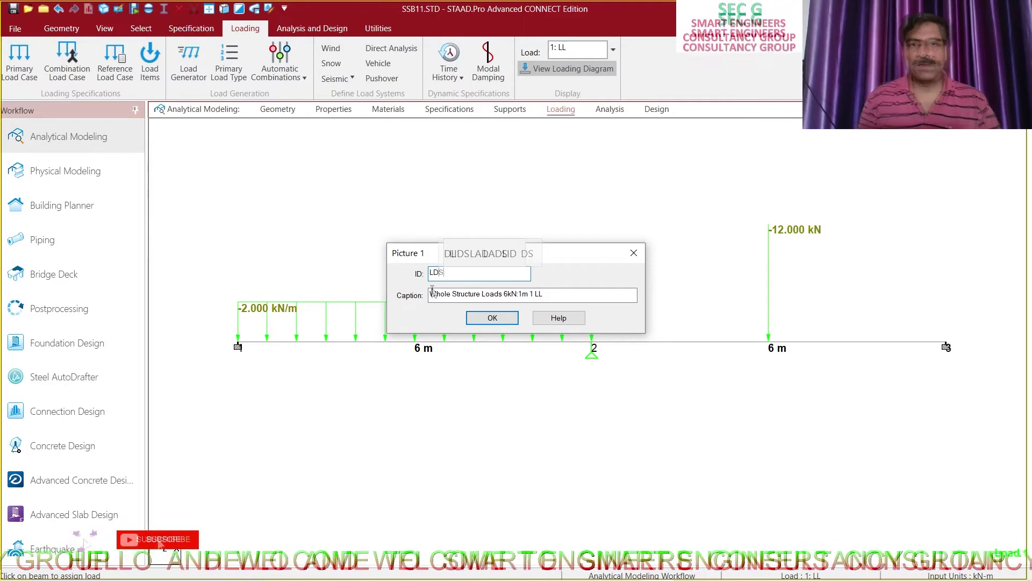
{"action": "left_click_drag", "start_coordinate": [592, 293], "coordinate": [399, 301]}
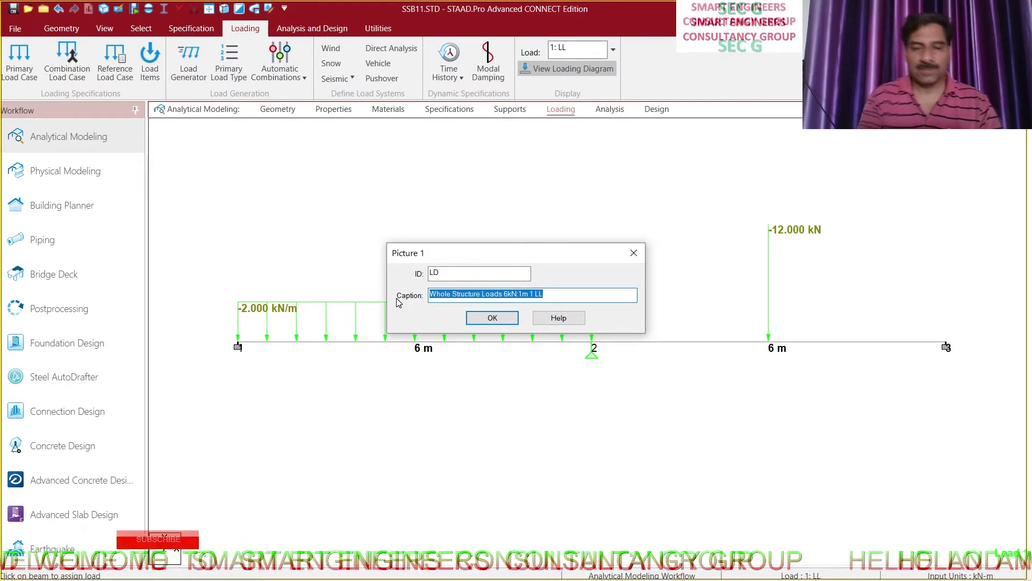
{"action": "type", "text": "LOADING"}
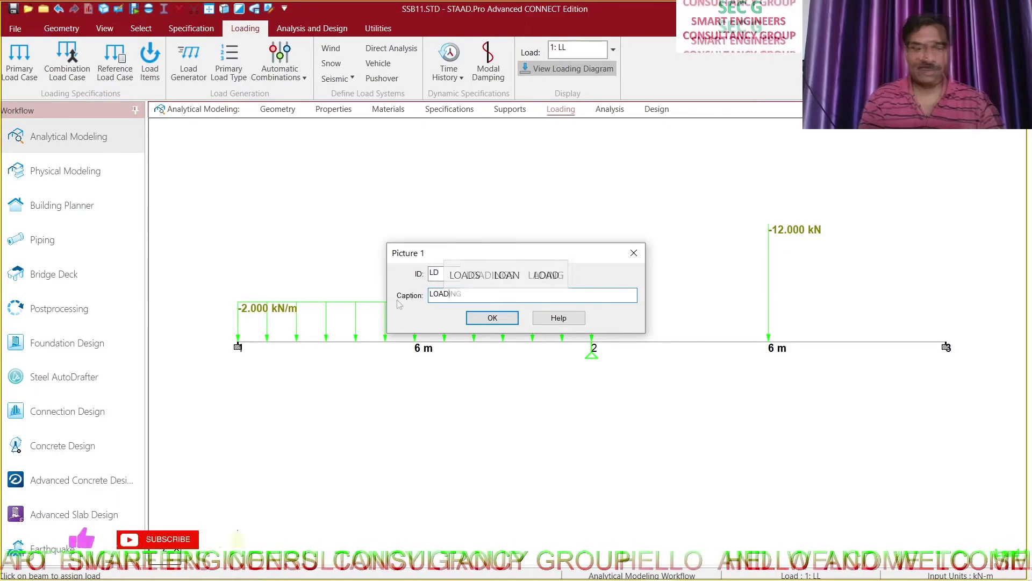
{"action": "left_click", "coordinate": [486, 319]}
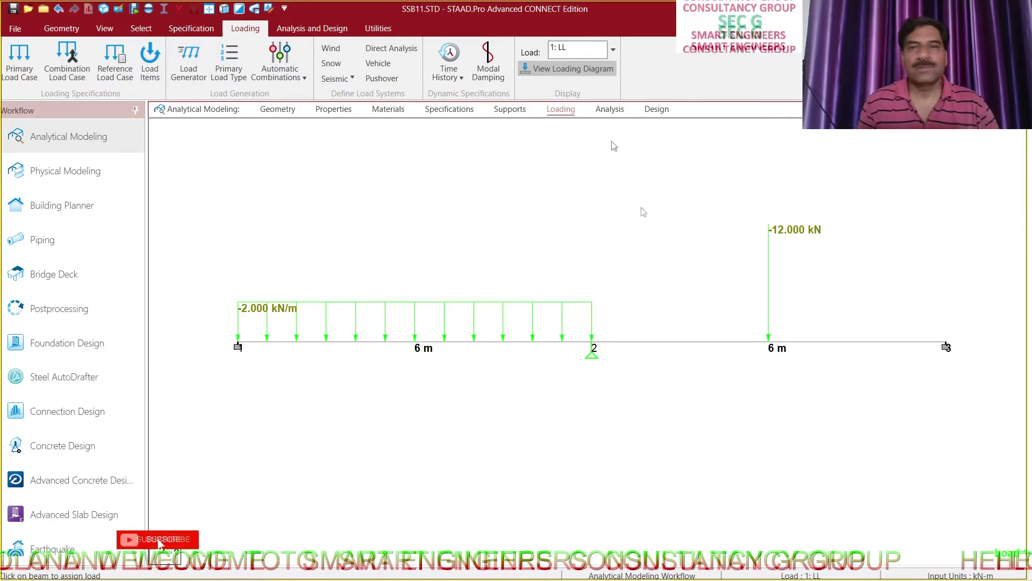
Step: Add a Perform Analysis command with the No Print option
{"action": "left_click", "coordinate": [609, 110]}
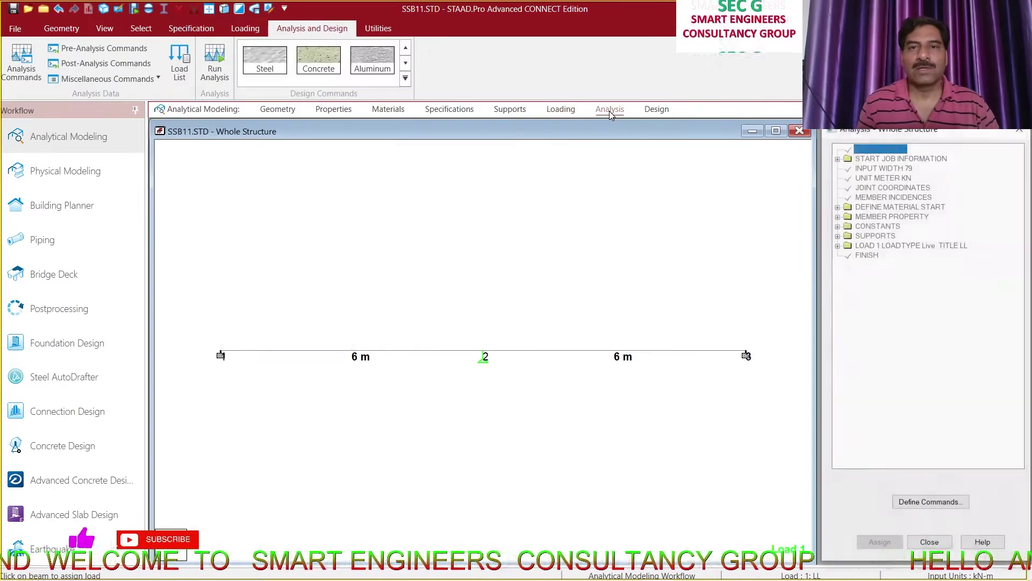
{"action": "left_click", "coordinate": [907, 503]}
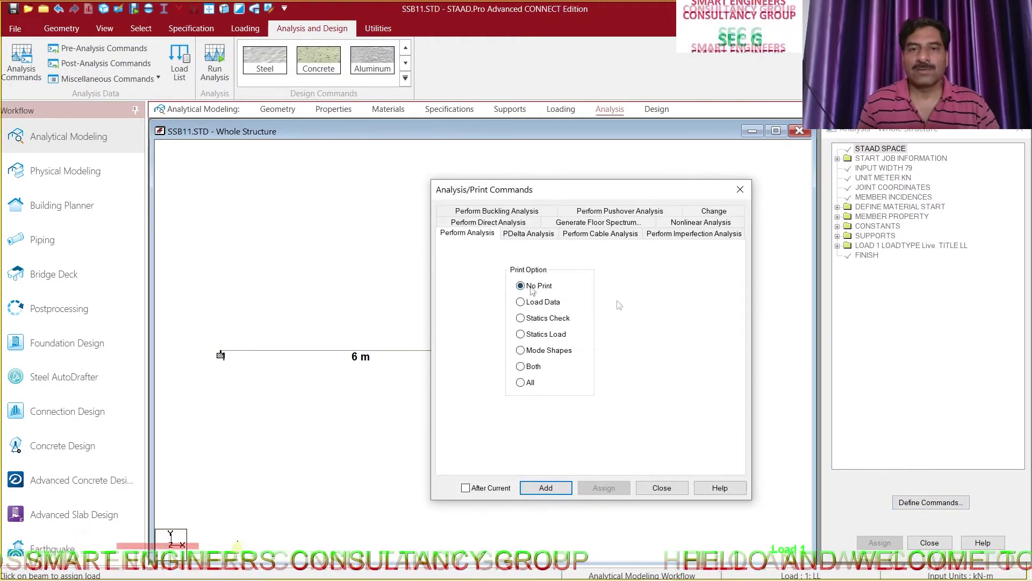
{"action": "left_click", "coordinate": [545, 488]}
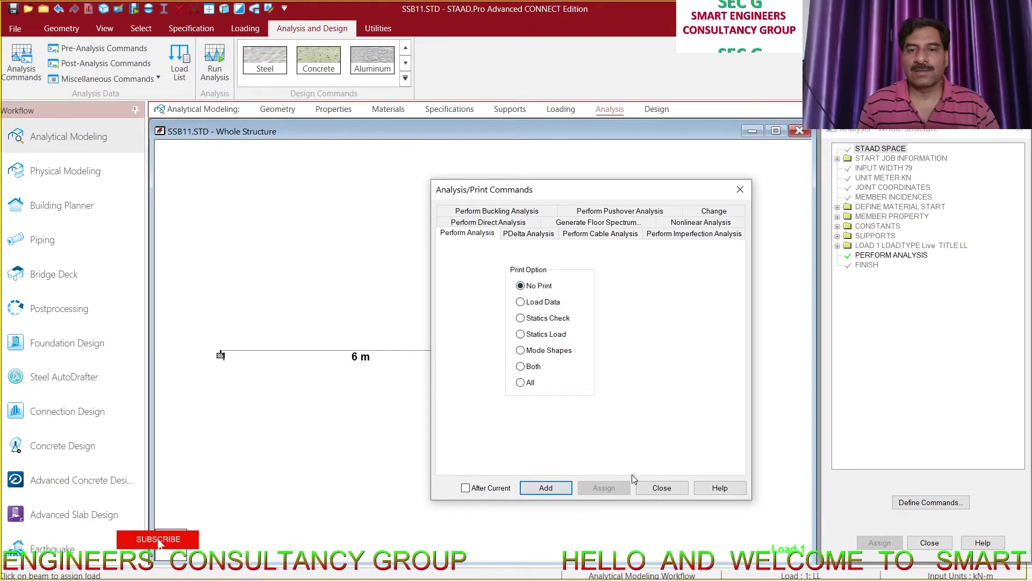
{"action": "left_click", "coordinate": [662, 487]}
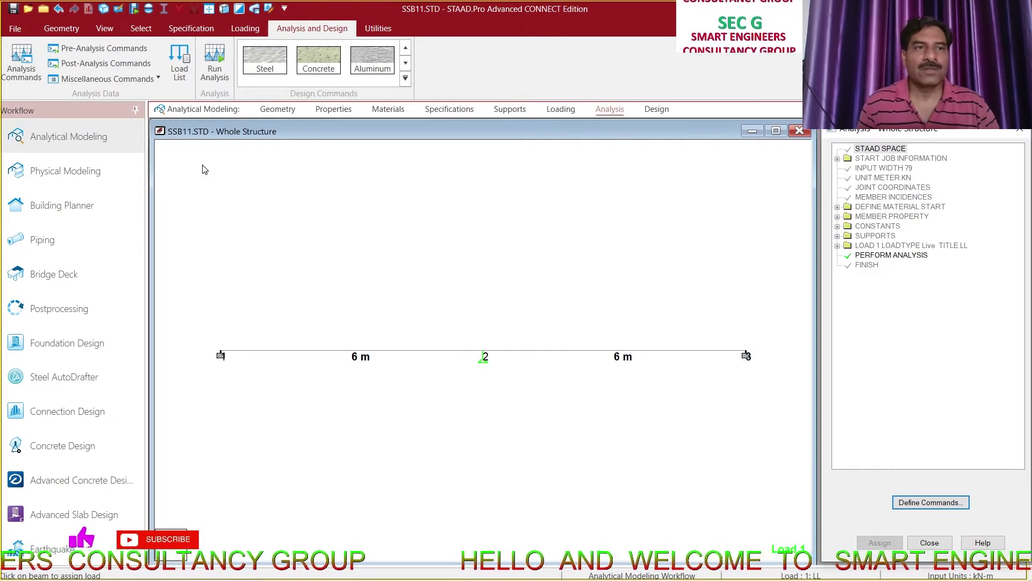
Step: Add a post-analysis load list command containing load case 1: LL
{"action": "left_click", "coordinate": [120, 66]}
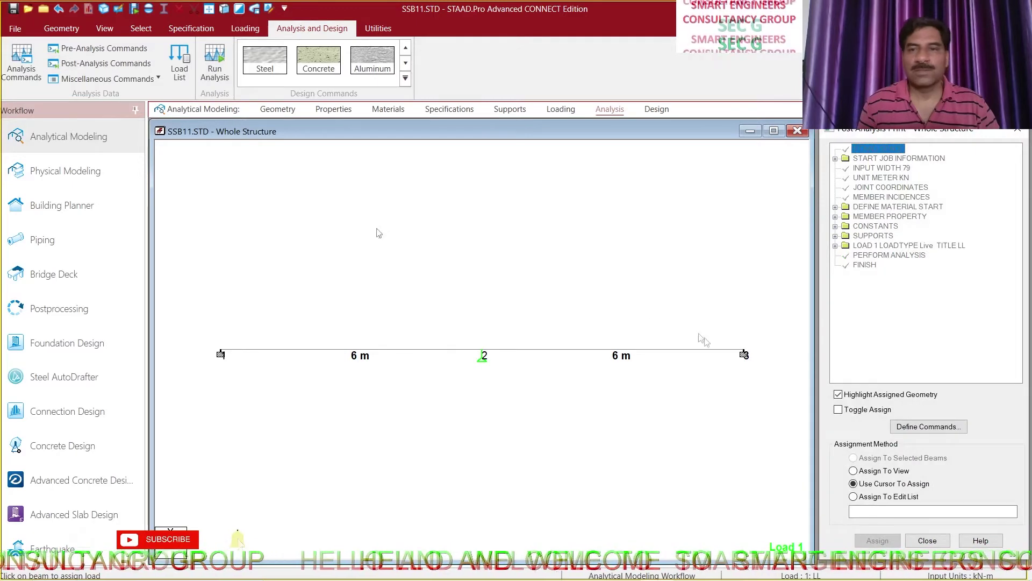
{"action": "left_click", "coordinate": [908, 426]}
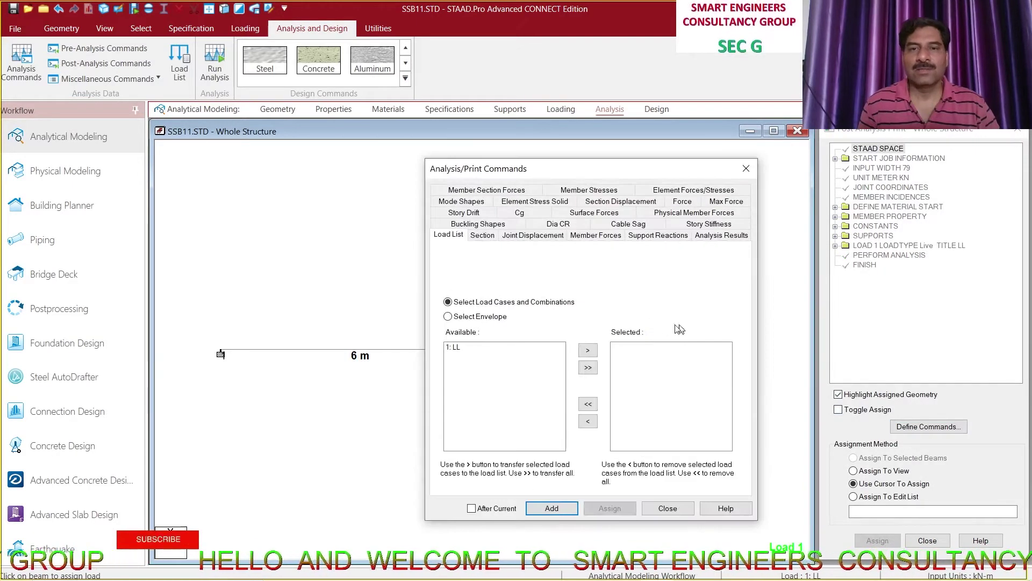
{"action": "left_click", "coordinate": [456, 347]}
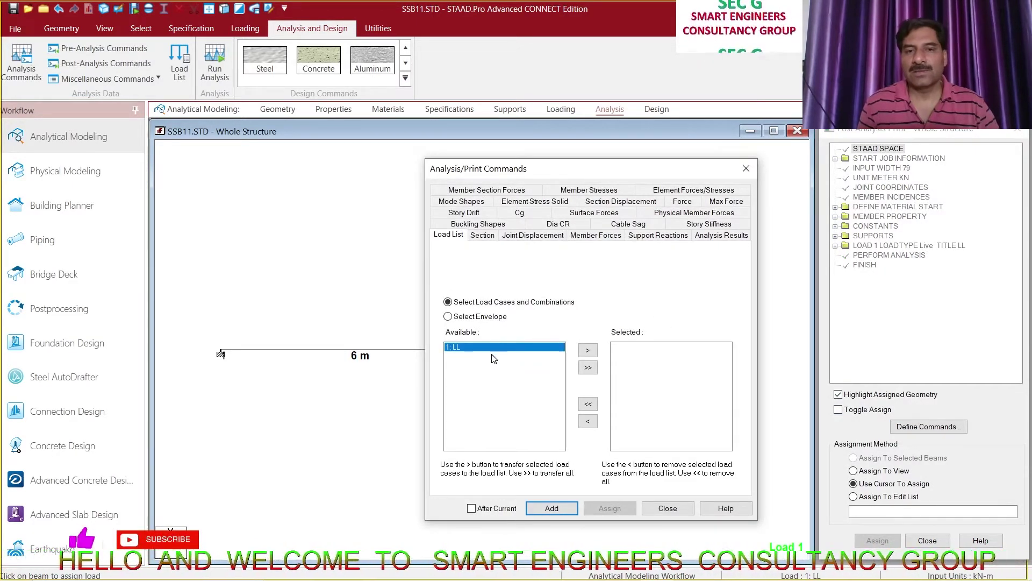
{"action": "left_click", "coordinate": [588, 351]}
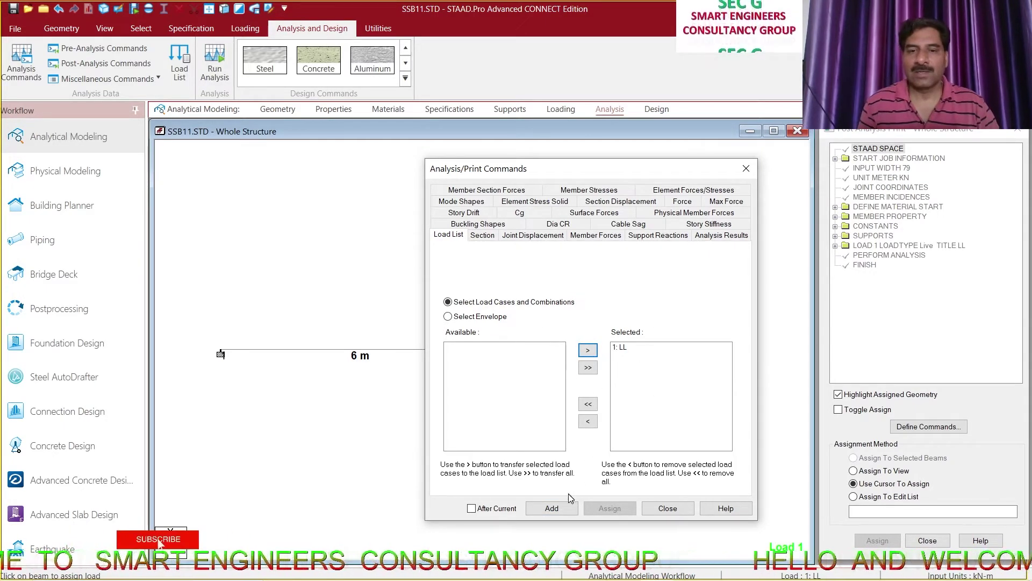
{"action": "left_click", "coordinate": [553, 508]}
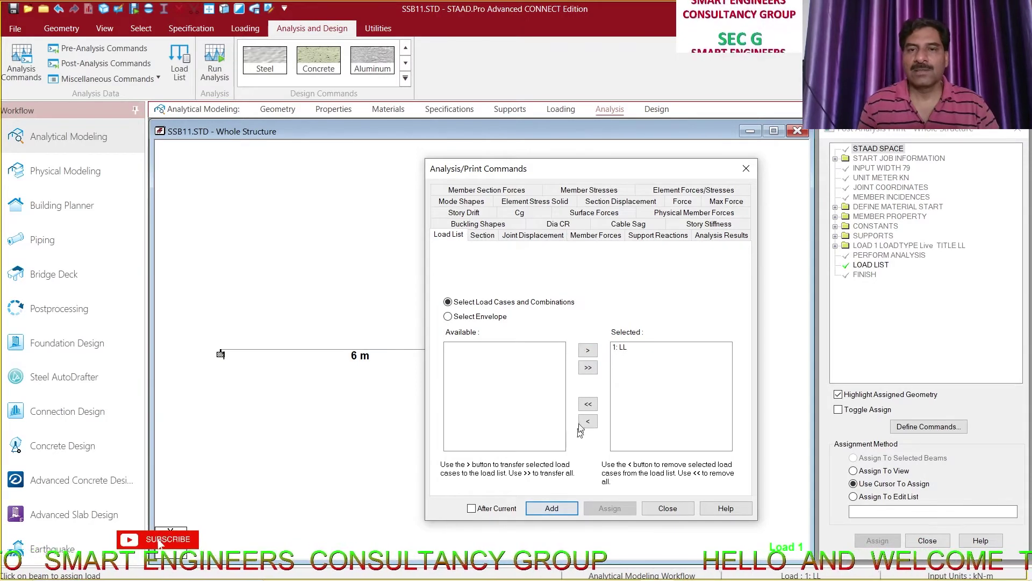
Step: Add the Support Reactions and Analysis Results print commands to the post-analysis commands
{"action": "left_click", "coordinate": [655, 236]}
{"action": "left_click", "coordinate": [552, 508]}
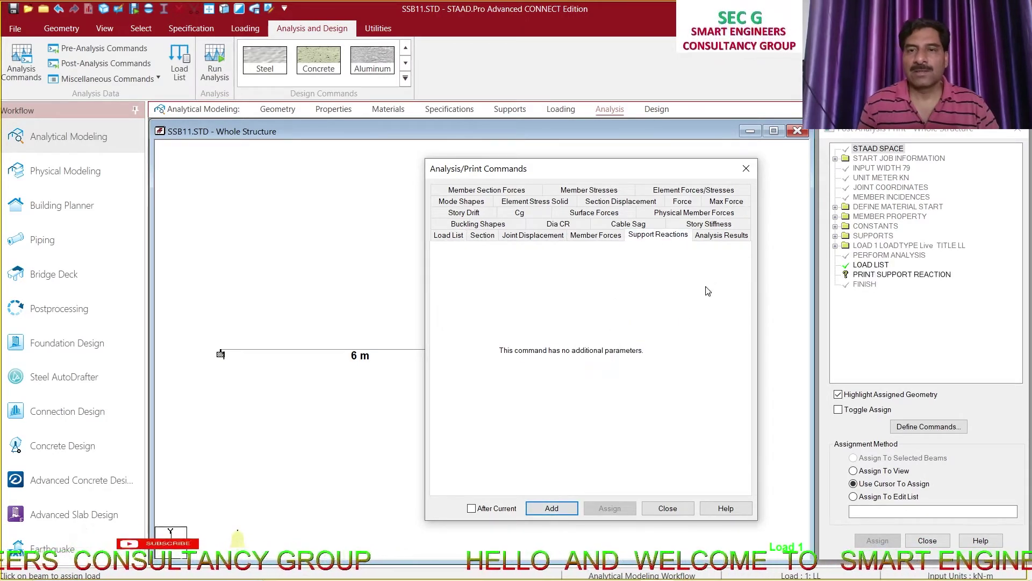
{"action": "left_click", "coordinate": [705, 236]}
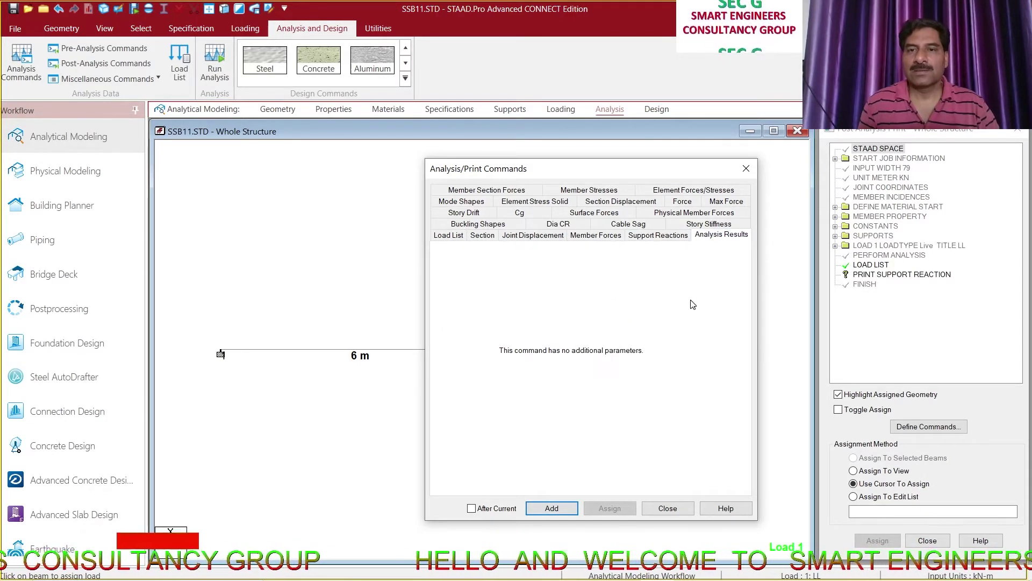
{"action": "left_click", "coordinate": [553, 508]}
{"action": "left_click", "coordinate": [667, 508]}
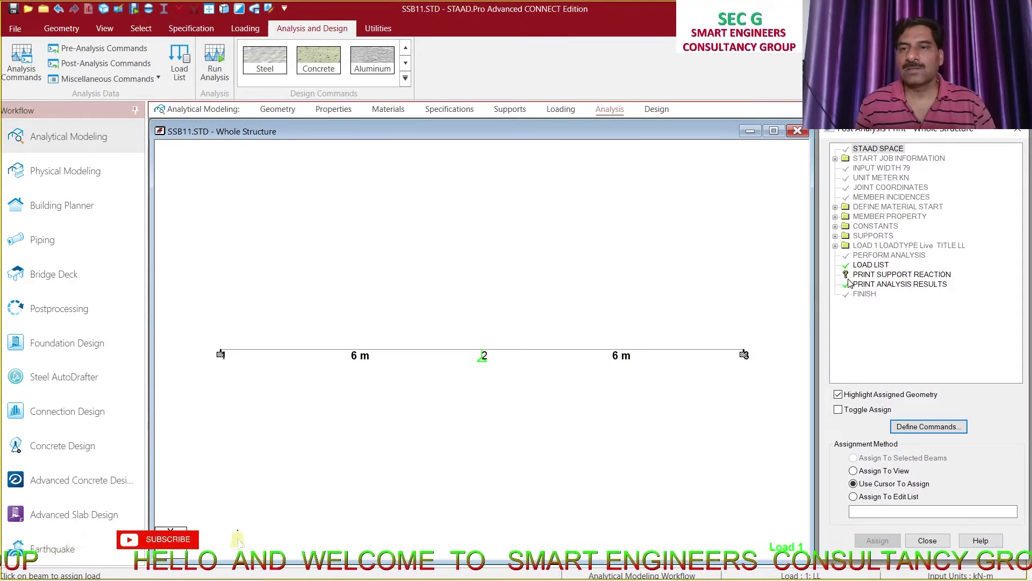
Step: Assign the print support reaction command to all supports with the Assign To View method
{"action": "left_click", "coordinate": [893, 274]}
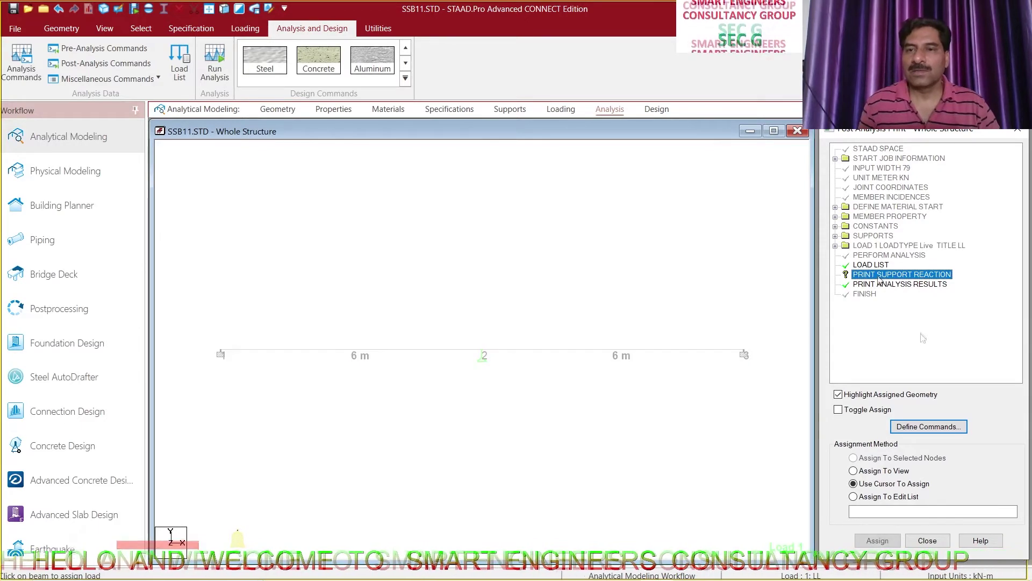
{"action": "left_click", "coordinate": [863, 472]}
{"action": "left_click", "coordinate": [877, 540]}
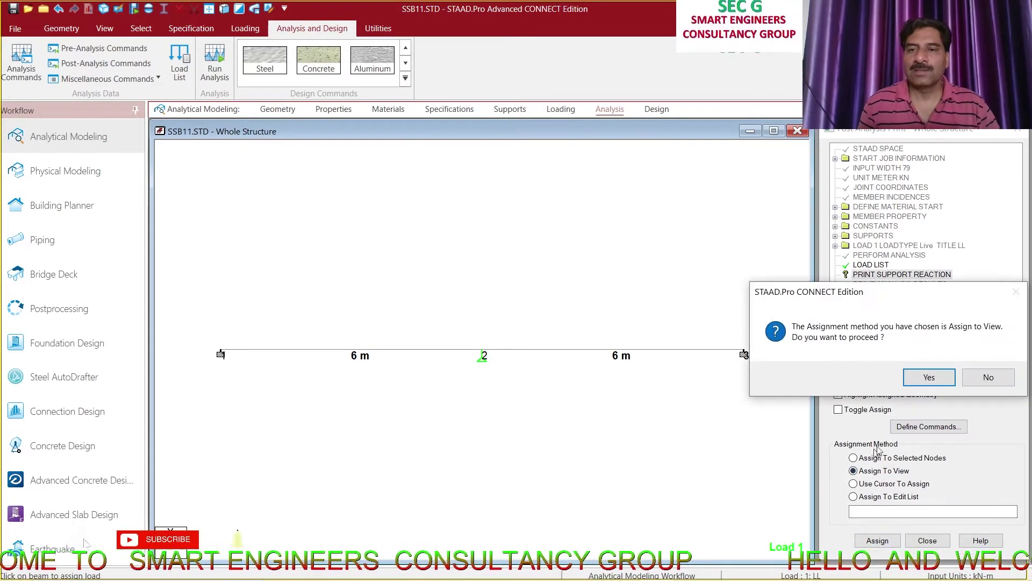
{"action": "left_click", "coordinate": [919, 379]}
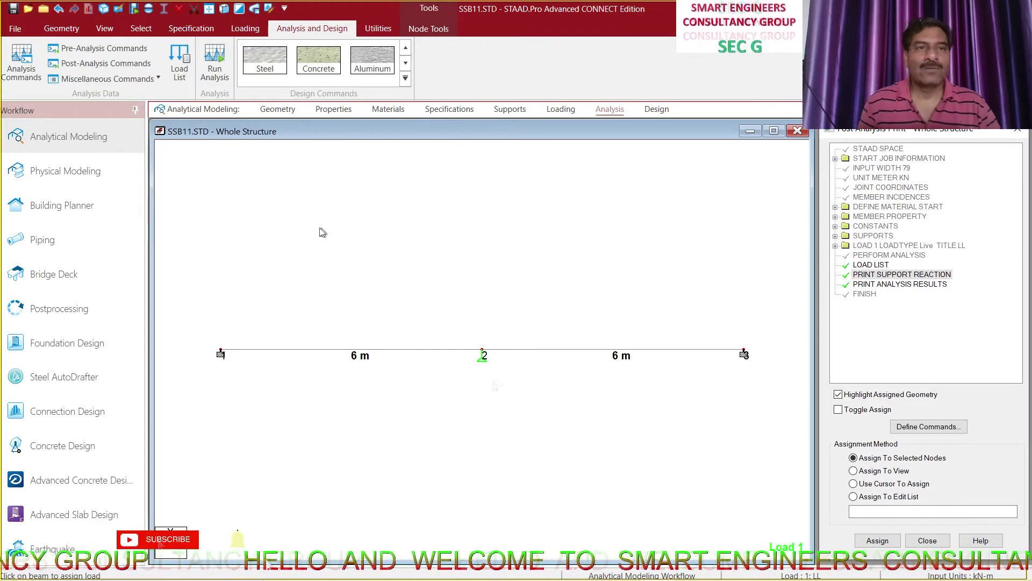
Step: Save the modified structure, run the analysis and stay in modeling mode when it finishes
{"action": "left_click", "coordinate": [215, 62]}
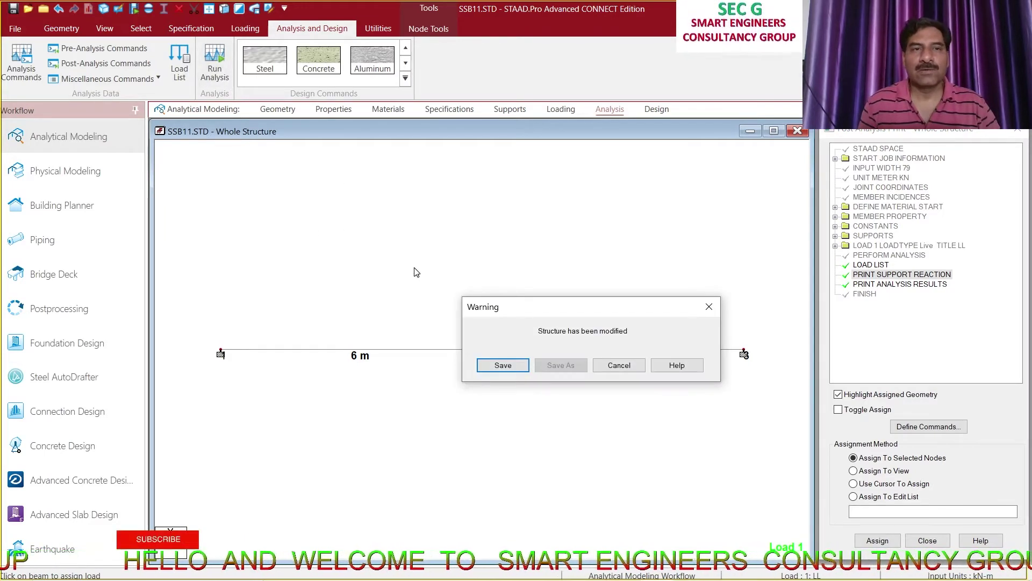
{"action": "left_click", "coordinate": [494, 367]}
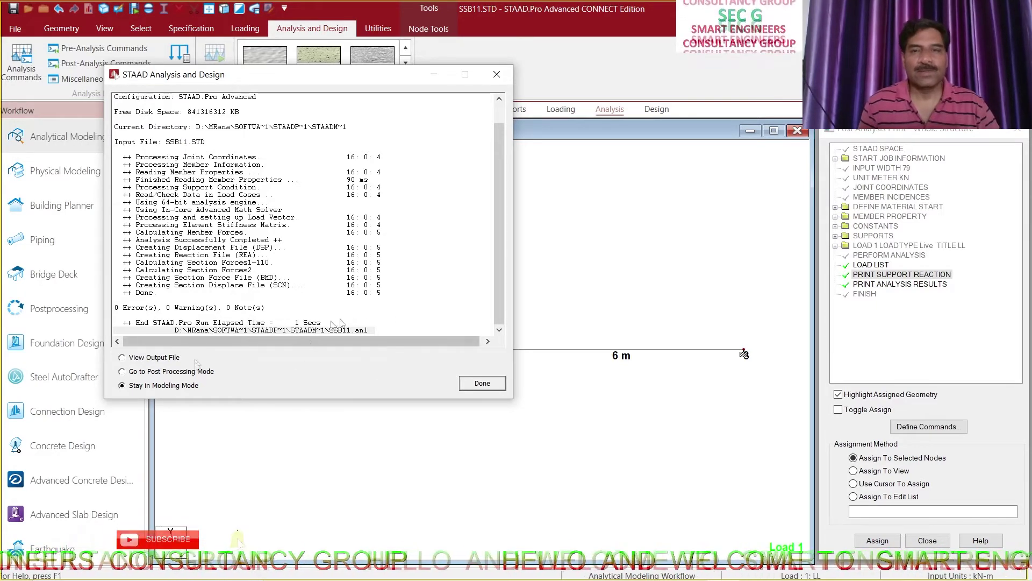
{"action": "left_click", "coordinate": [480, 385]}
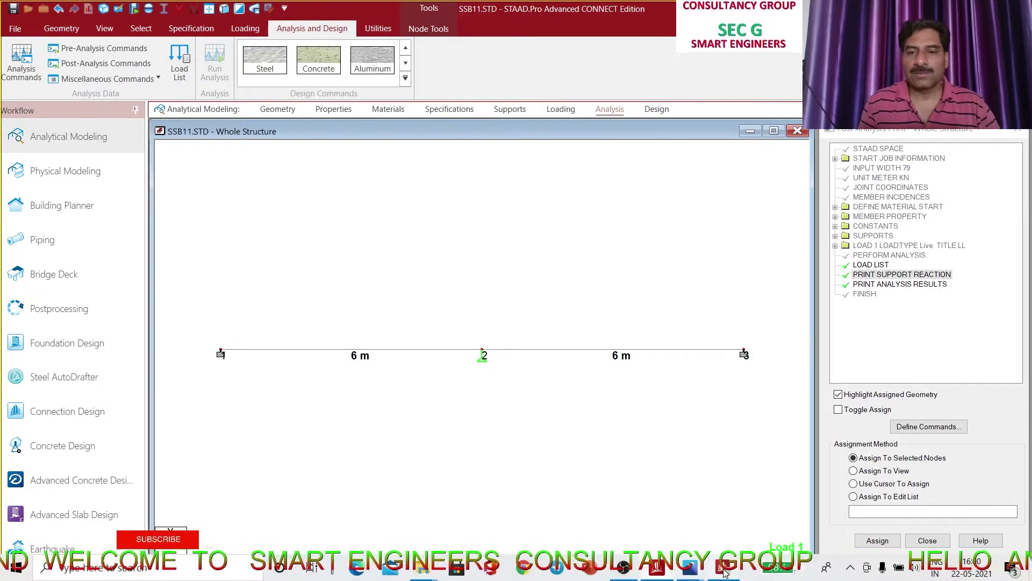
Step: Examine the SSB11.anl analysis output in the STAAD.Pro Viewer, from the input listing down to the support reactions
{"action": "left_click", "coordinate": [724, 570]}
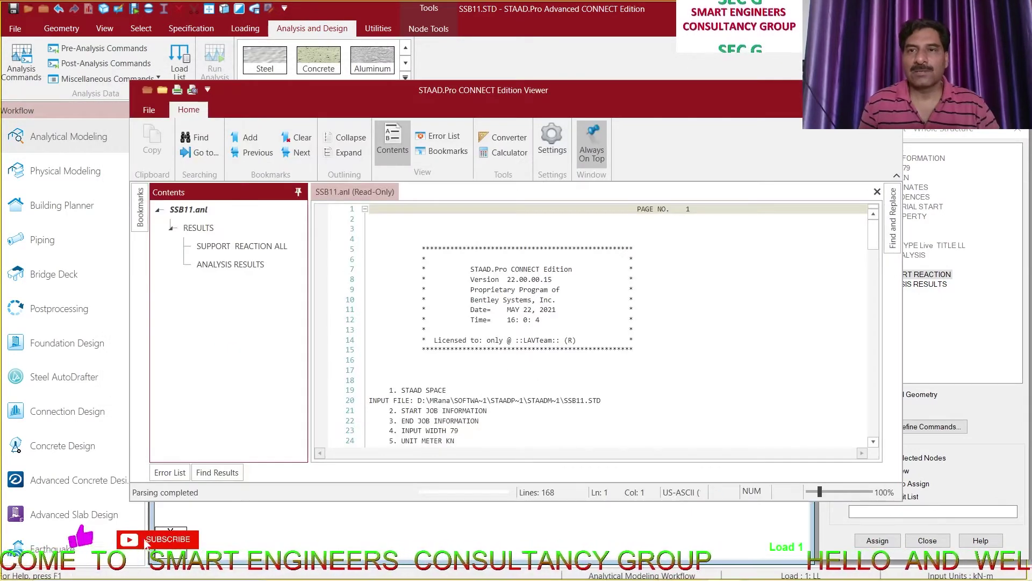
{"action": "left_click", "coordinate": [865, 90]}
{"action": "scroll", "coordinate": [643, 355], "scroll_direction": "down", "scroll_amount": 10}
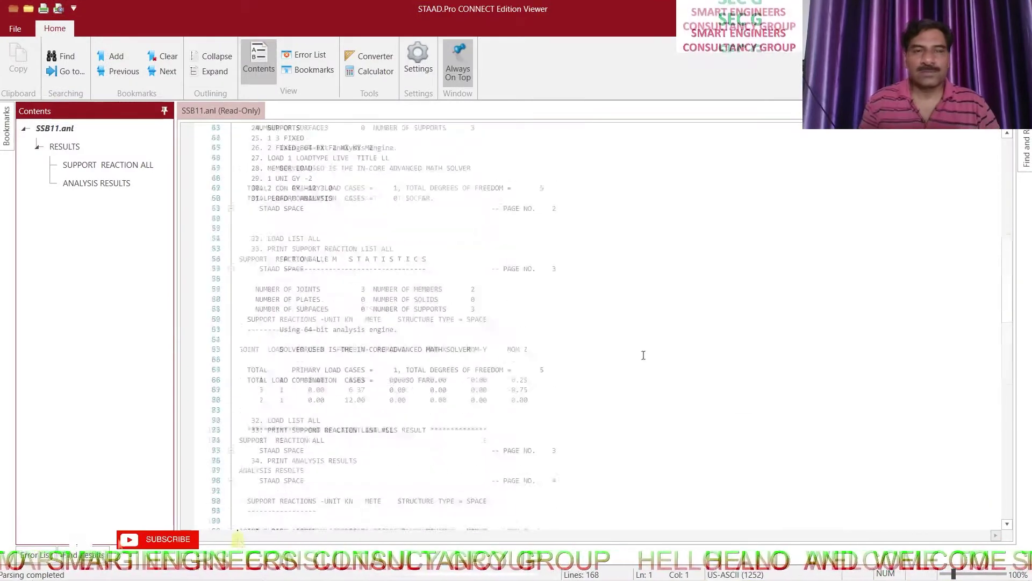
{"action": "scroll", "coordinate": [644, 346], "scroll_direction": "up", "scroll_amount": 10}
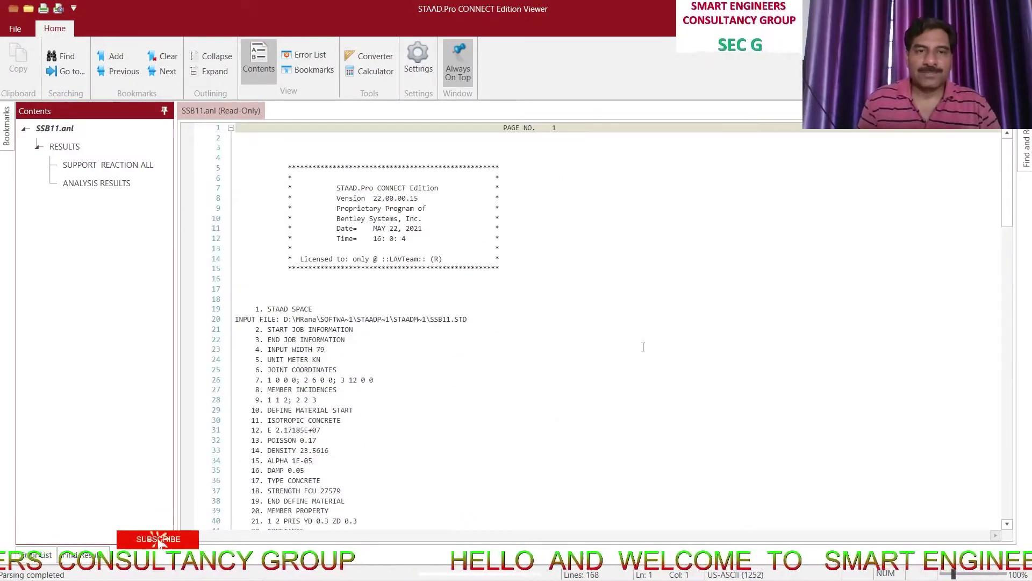
{"action": "scroll", "coordinate": [643, 347], "scroll_direction": "down", "scroll_amount": 15}
{"action": "scroll", "coordinate": [643, 347], "scroll_direction": "down", "scroll_amount": 4}
{"action": "scroll", "coordinate": [643, 347], "scroll_direction": "up", "scroll_amount": 6}
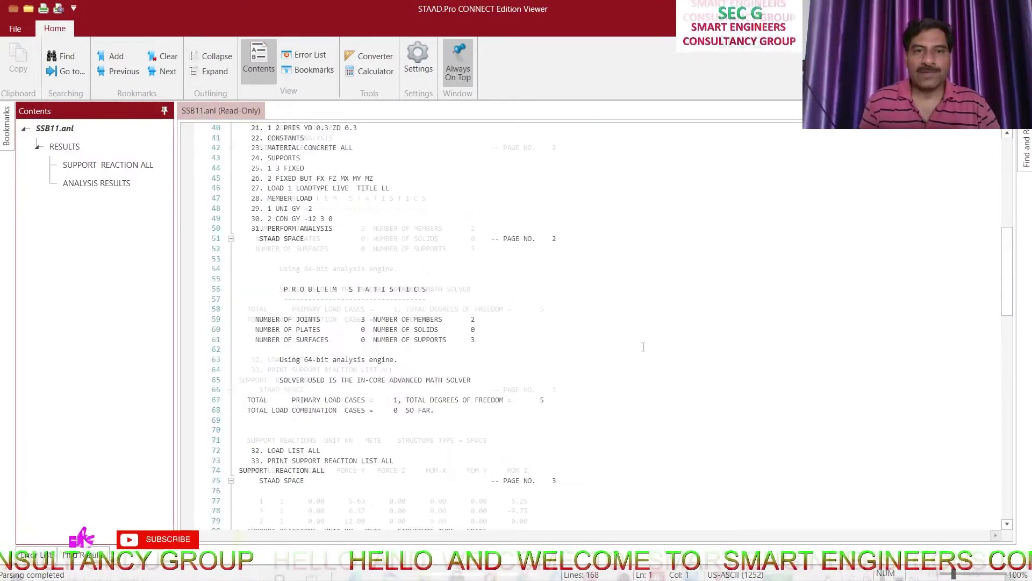
{"action": "scroll", "coordinate": [643, 347], "scroll_direction": "down", "scroll_amount": 3}
Step: Compare the output's support reactions and member end forces with the RESULTS picture in Photos, and return to the STAAD.Pro model
{"action": "mouse_move", "coordinate": [689, 567]}
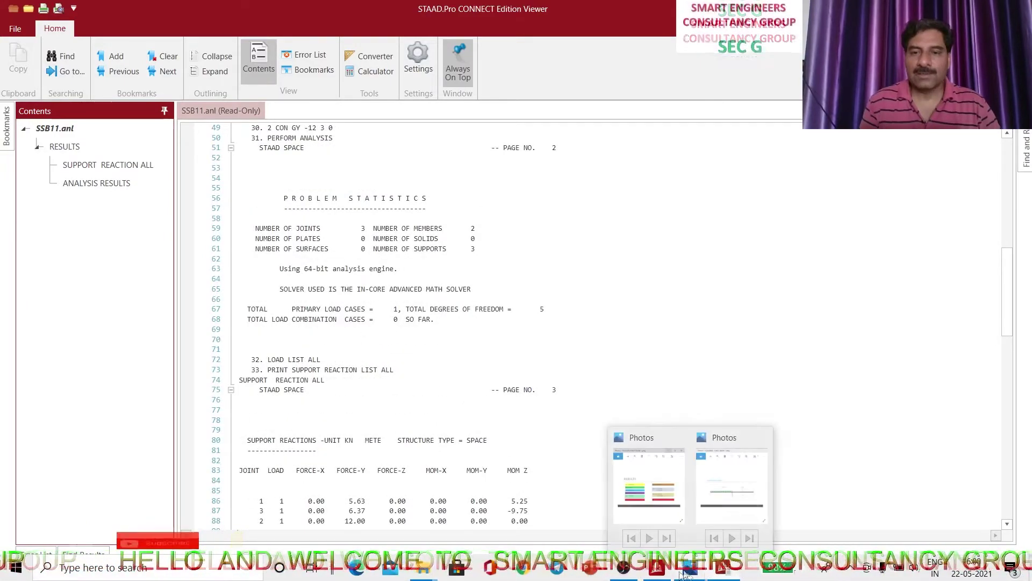
{"action": "left_click", "coordinate": [661, 464]}
{"action": "scroll", "coordinate": [290, 276], "scroll_direction": "down", "scroll_amount": 6}
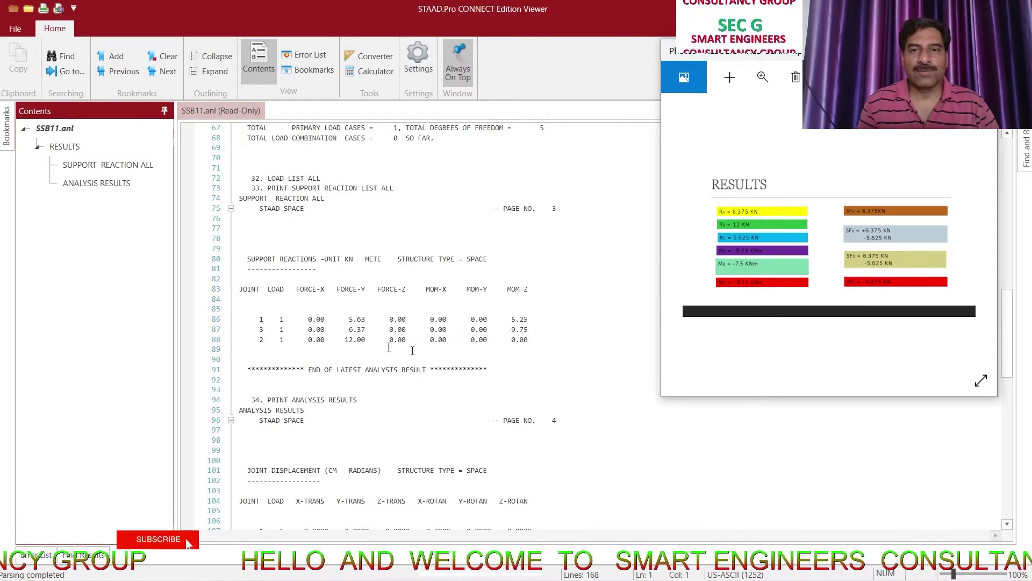
{"action": "scroll", "coordinate": [383, 304], "scroll_direction": "down", "scroll_amount": 17}
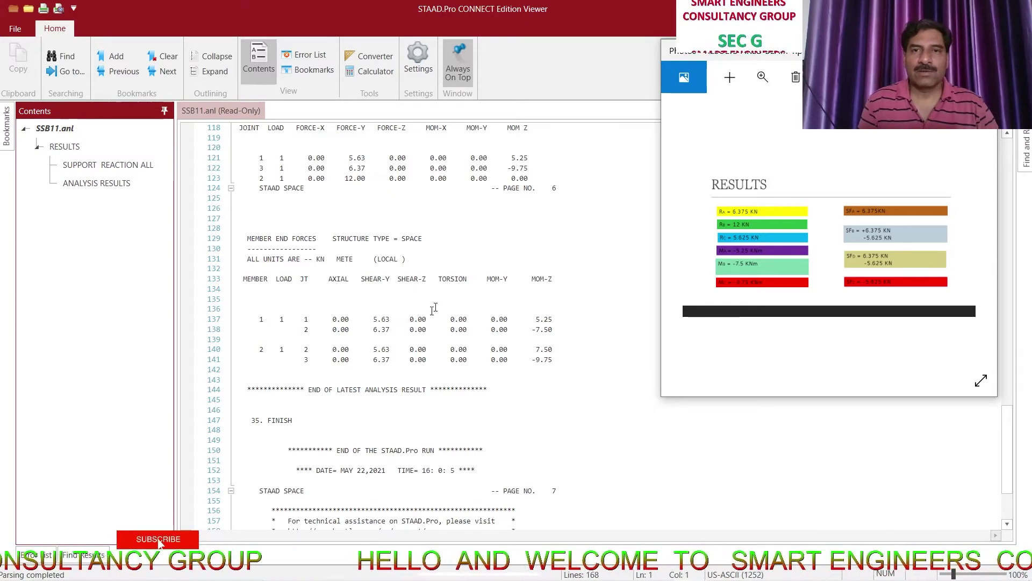
{"action": "left_click", "coordinate": [663, 275]}
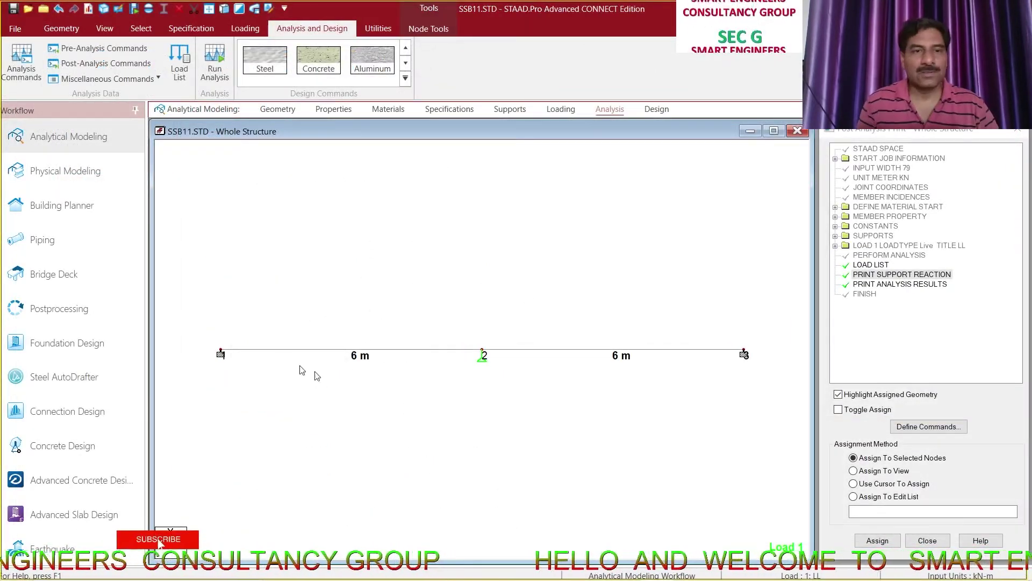
Step: Enter postprocessing with load case 1 LL and show only the FY shear force diagram in a maximized structure view
{"action": "left_click", "coordinate": [75, 308]}
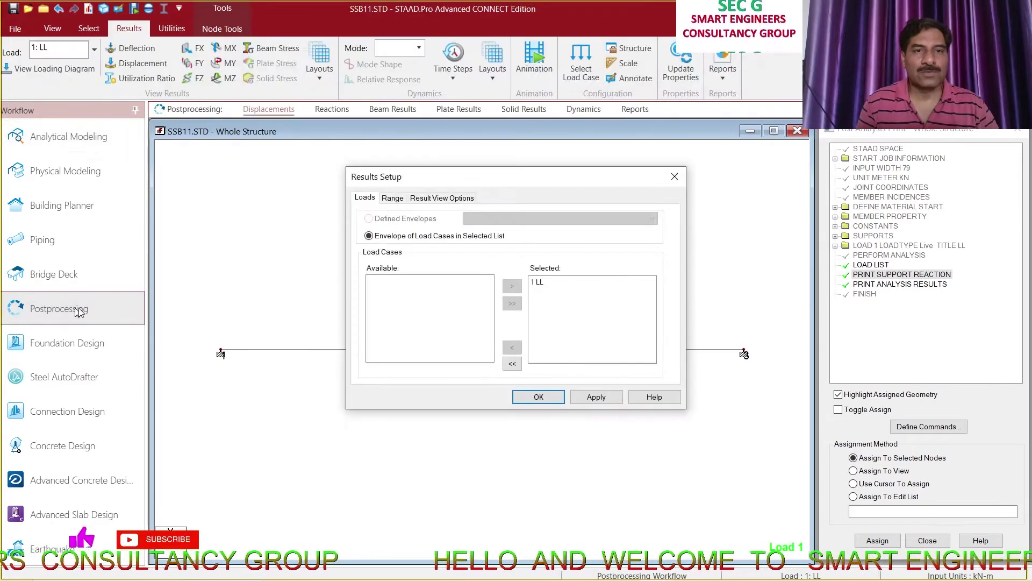
{"action": "left_click", "coordinate": [537, 398]}
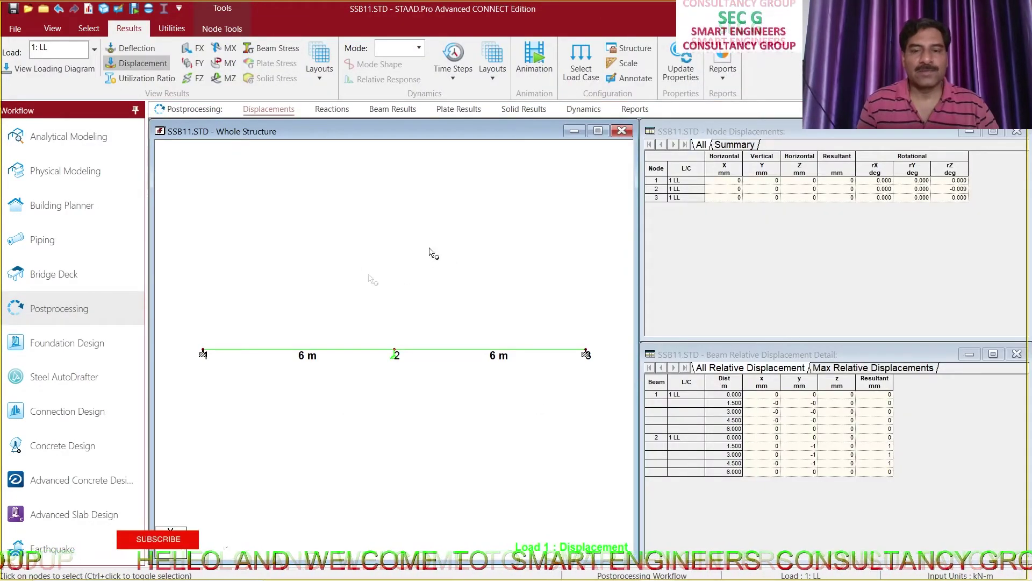
{"action": "left_click", "coordinate": [198, 64]}
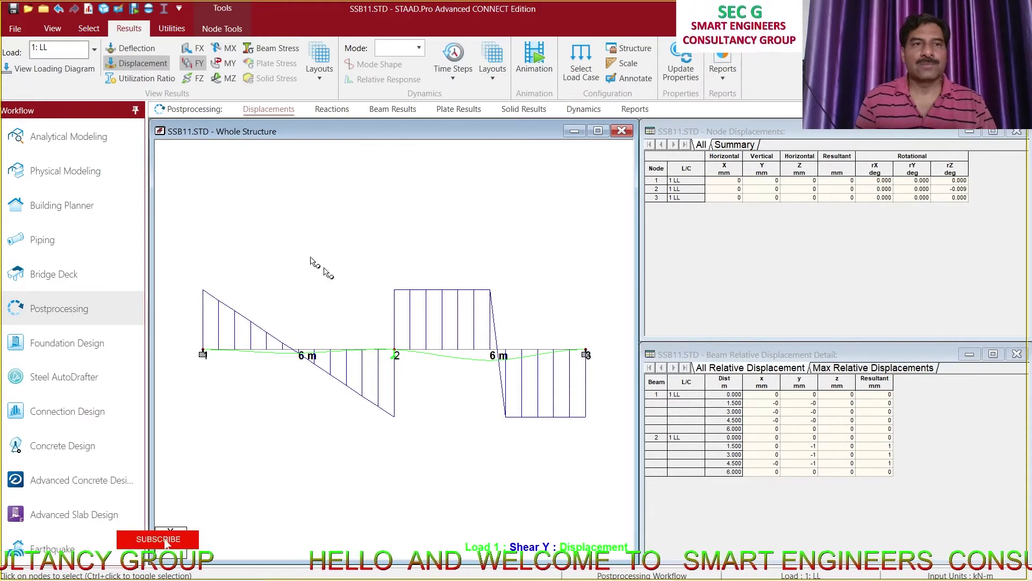
{"action": "left_click", "coordinate": [140, 64]}
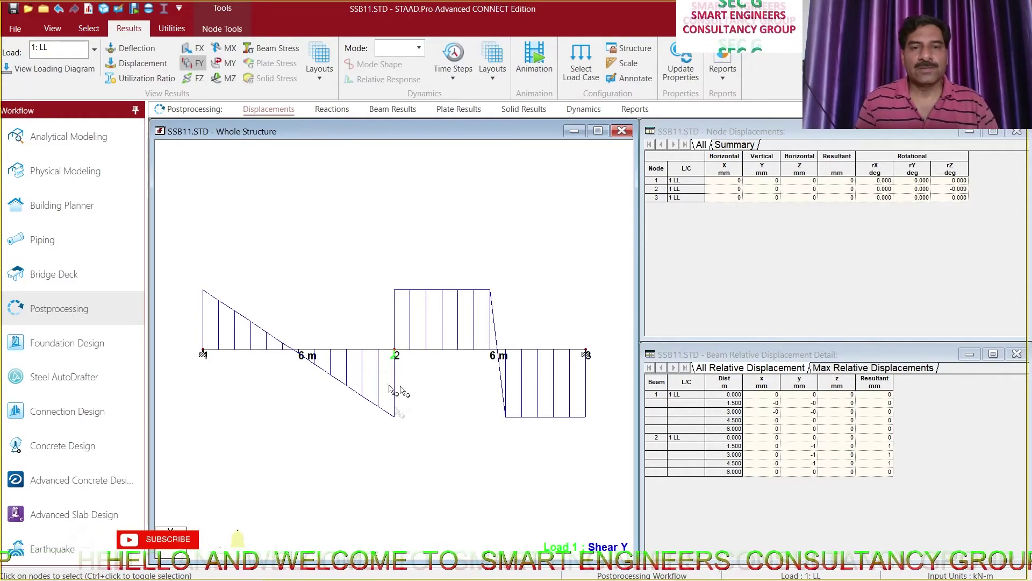
{"action": "left_click", "coordinate": [598, 131]}
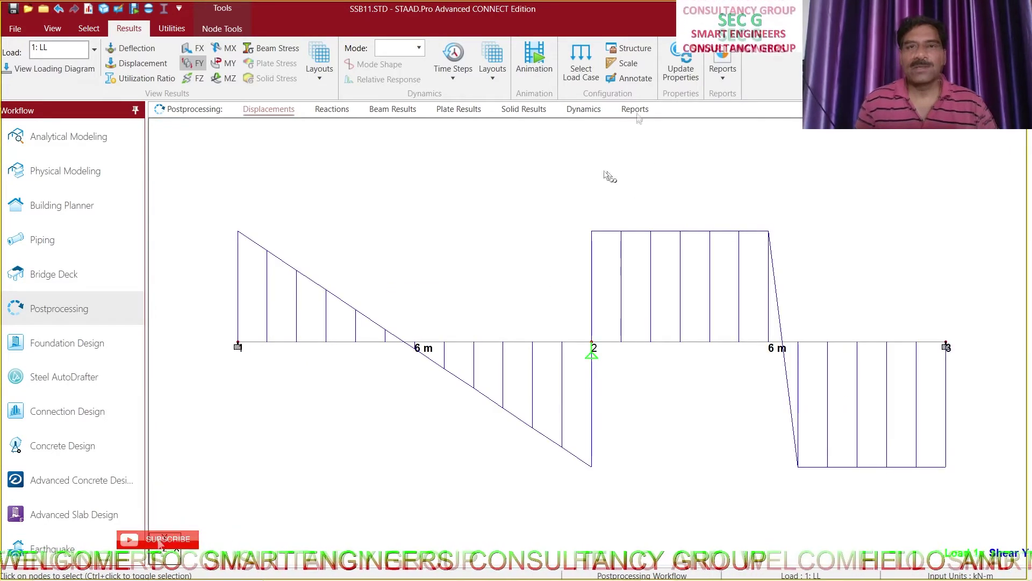
Step: Annotate the shear force diagram with shear values at the ends and mid points of all beams
{"action": "left_click", "coordinate": [637, 79]}
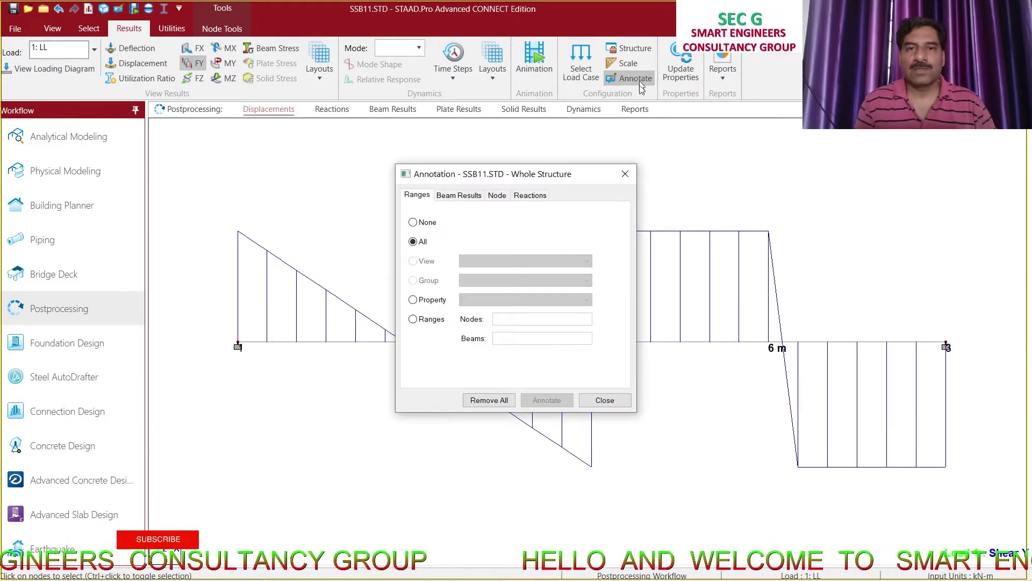
{"action": "left_click", "coordinate": [460, 196]}
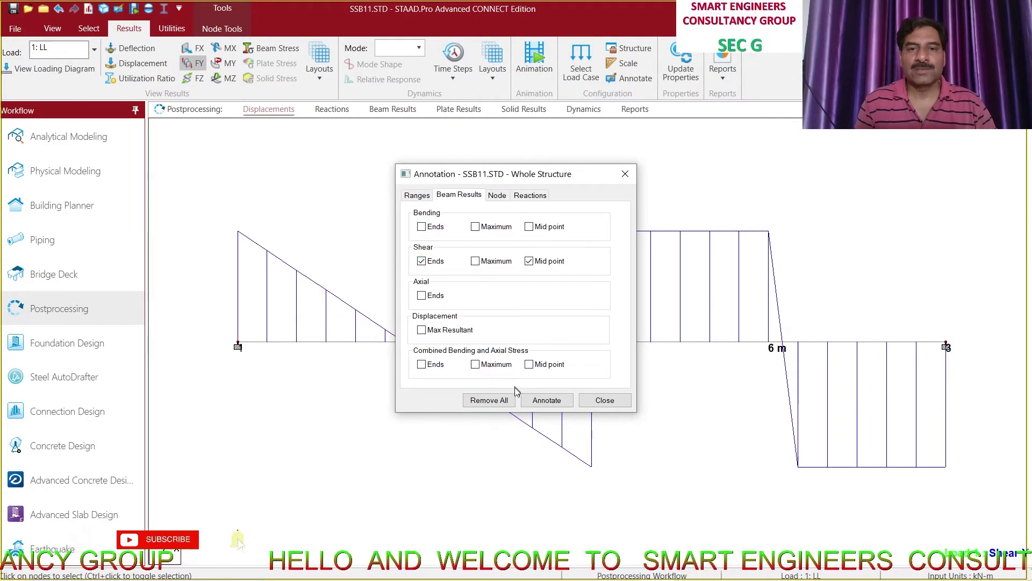
{"action": "left_click", "coordinate": [538, 403]}
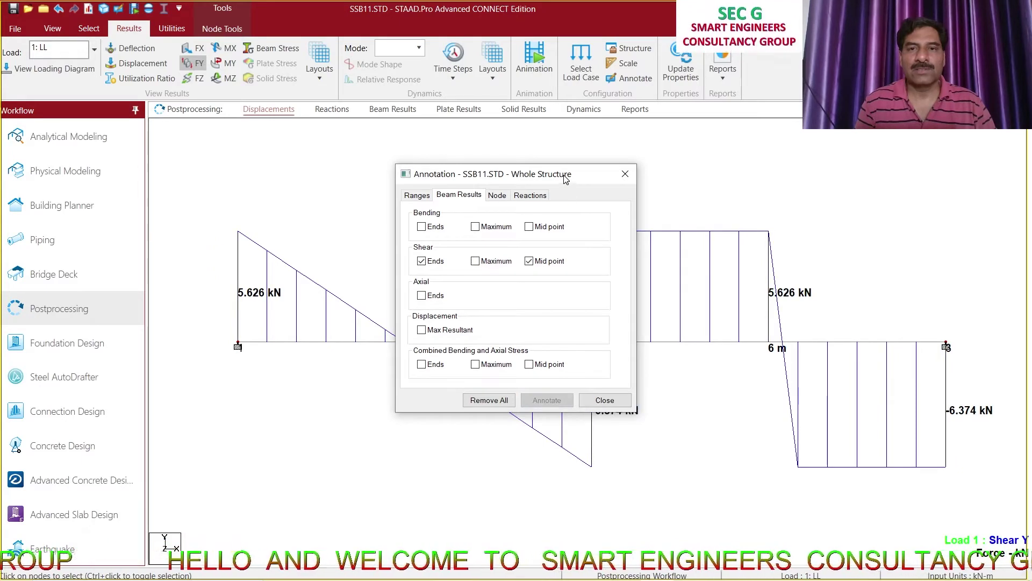
{"action": "mouse_move", "coordinate": [565, 179]}
{"action": "left_mouse_down"}
{"action": "mouse_move", "coordinate": [441, 384]}
{"action": "mouse_move", "coordinate": [376, 395]}
{"action": "left_mouse_up"}
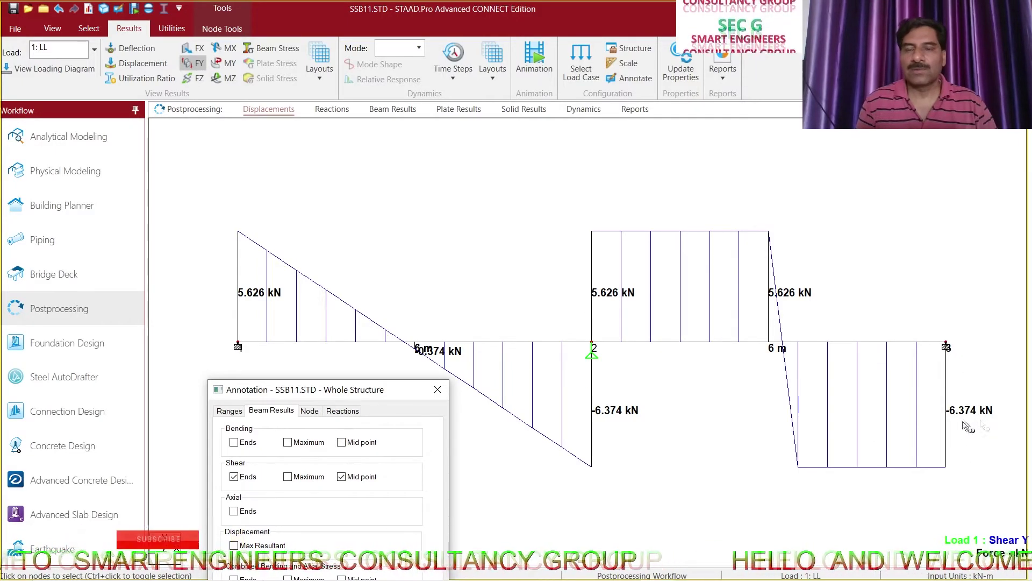
{"action": "key", "text": "Escape"}
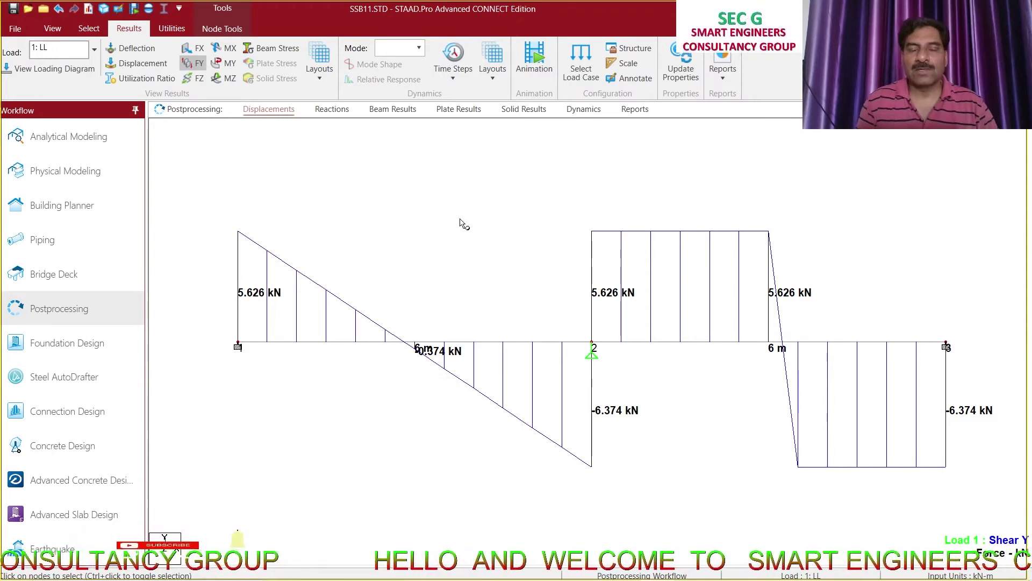
Step: Take a picture of the annotated shear force diagram with the ID SFD and the caption SHEAR F
{"action": "right_click", "coordinate": [461, 222]}
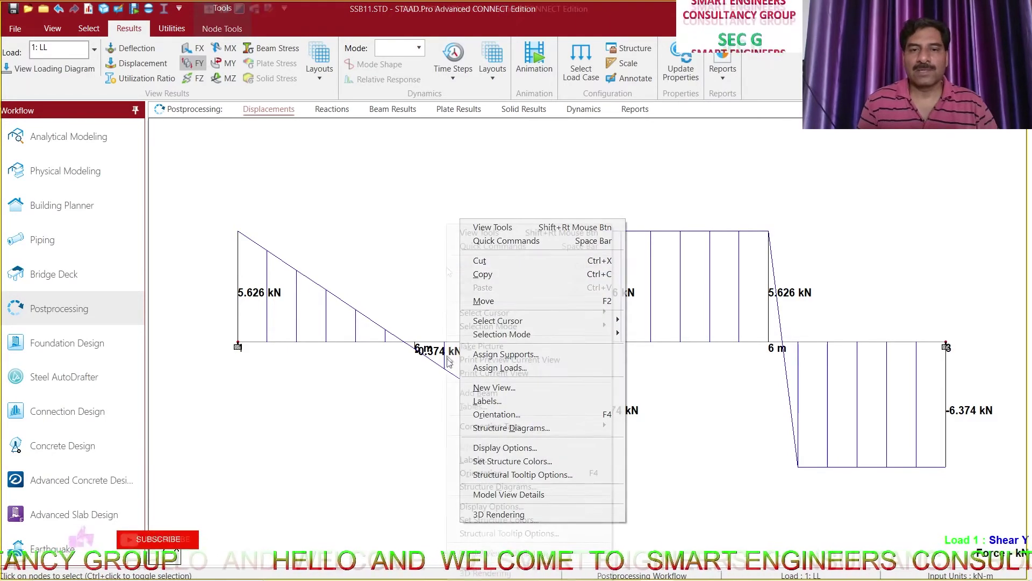
{"action": "left_click", "coordinate": [486, 346]}
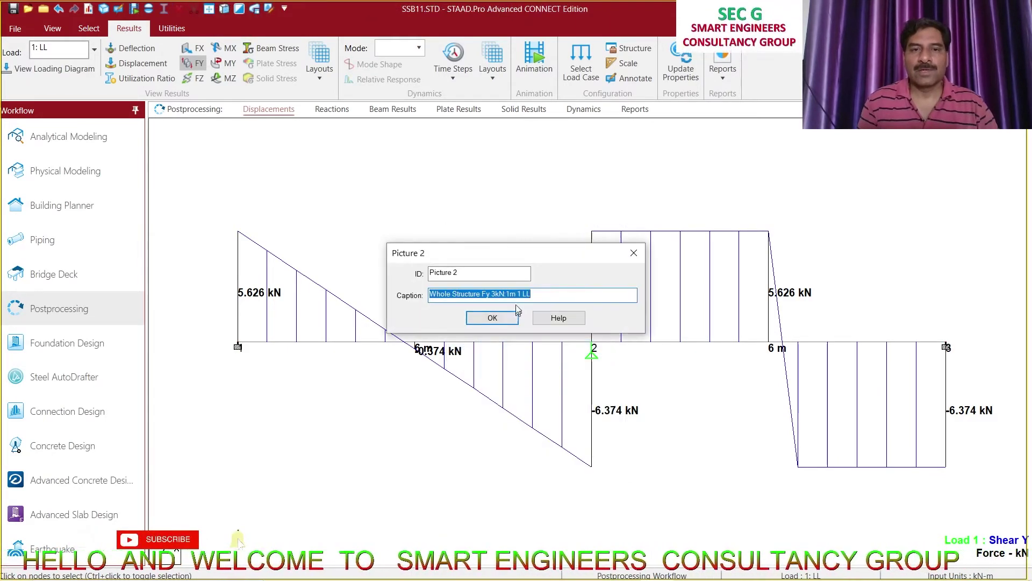
{"action": "key", "text": "shift+Tab"}
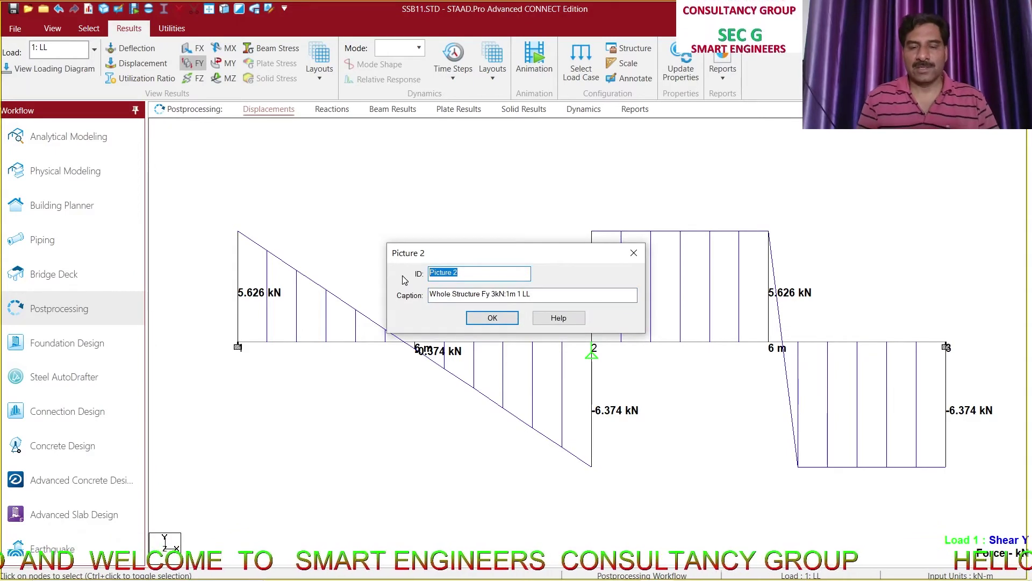
{"action": "type", "text": "SFD"}
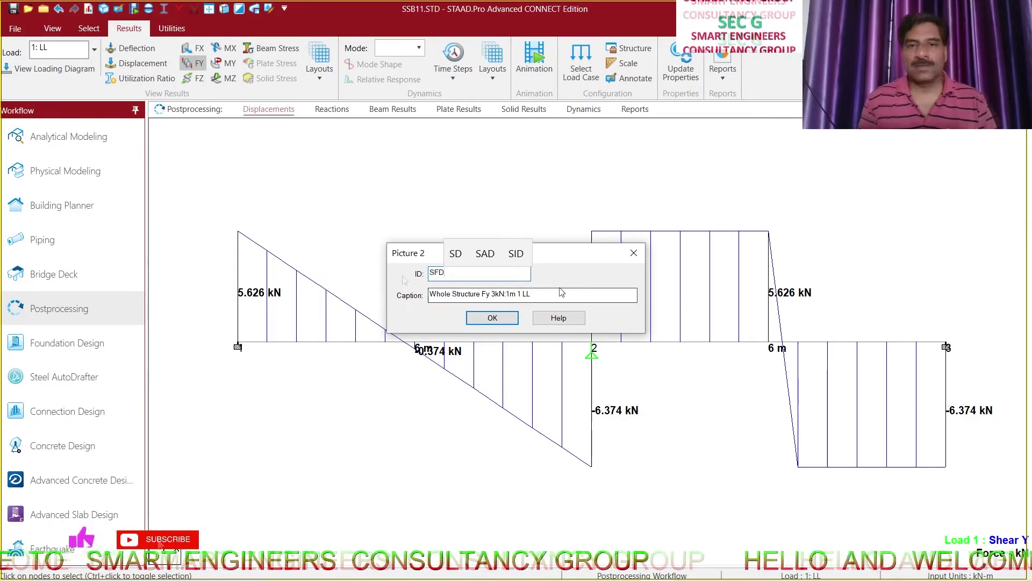
{"action": "key", "text": "Tab"}
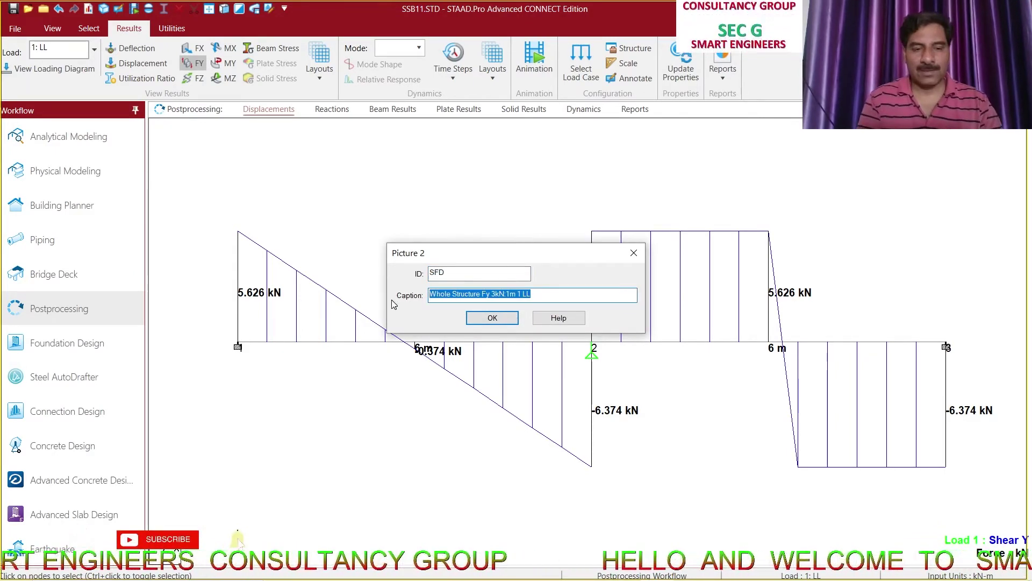
{"action": "type", "text": "SHEAR"}
{"action": "left_click", "coordinate": [492, 318]}
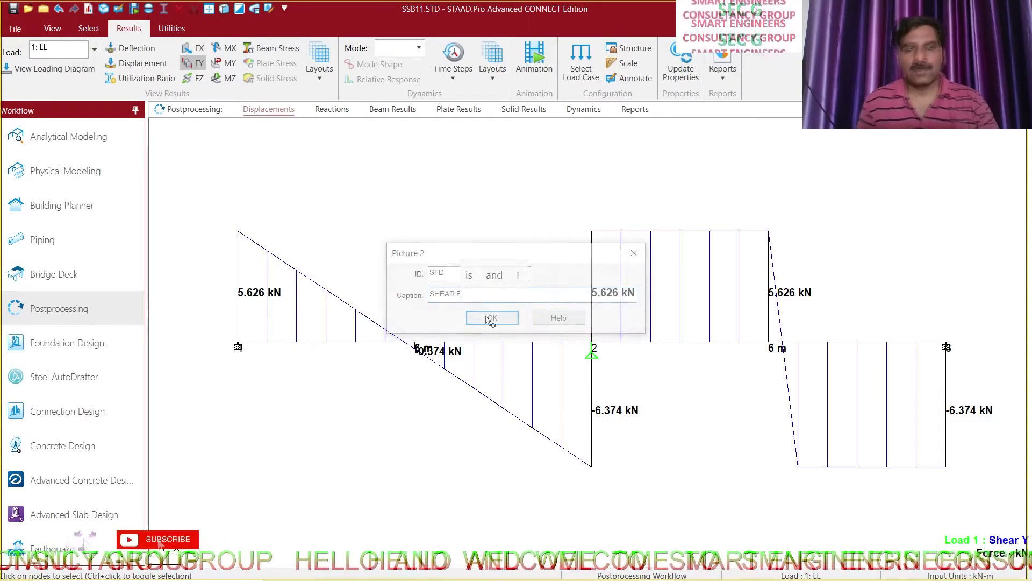
Step: Show the MZ bending moment diagram instead and annotate bending values at the ends and mid points of all beams
{"action": "left_click", "coordinate": [224, 78]}
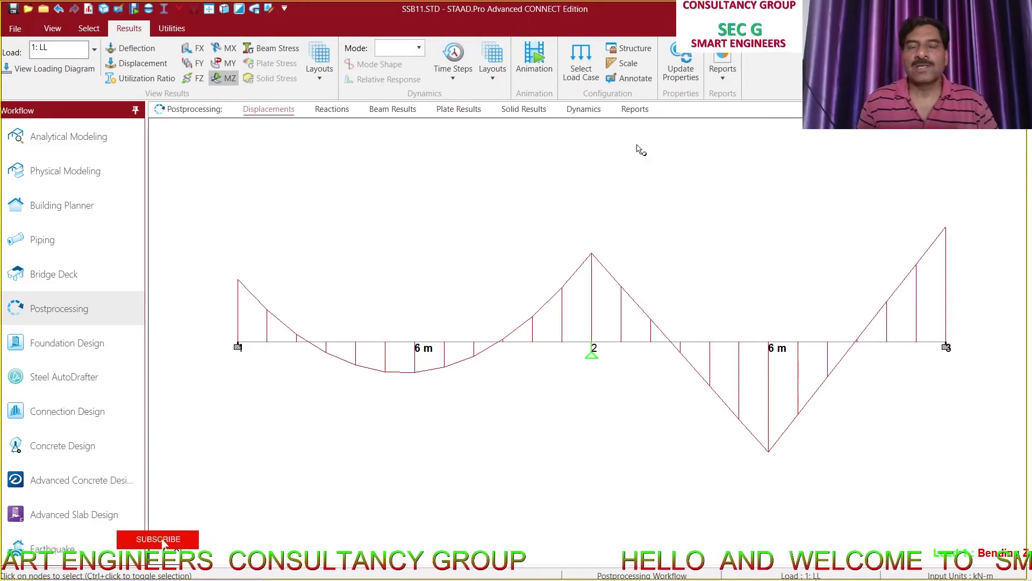
{"action": "left_click", "coordinate": [642, 79]}
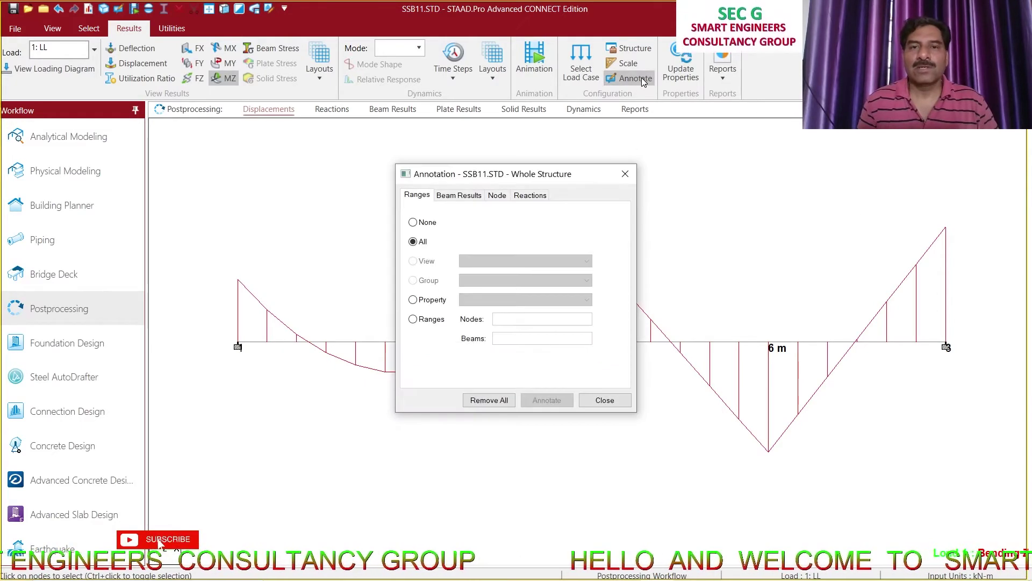
{"action": "left_click", "coordinate": [455, 197]}
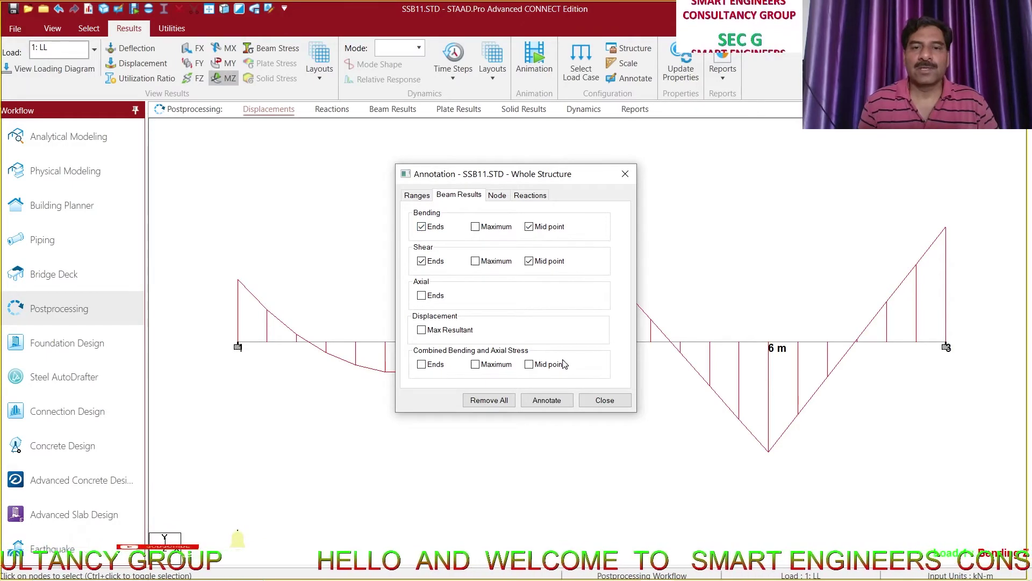
{"action": "left_click", "coordinate": [556, 404]}
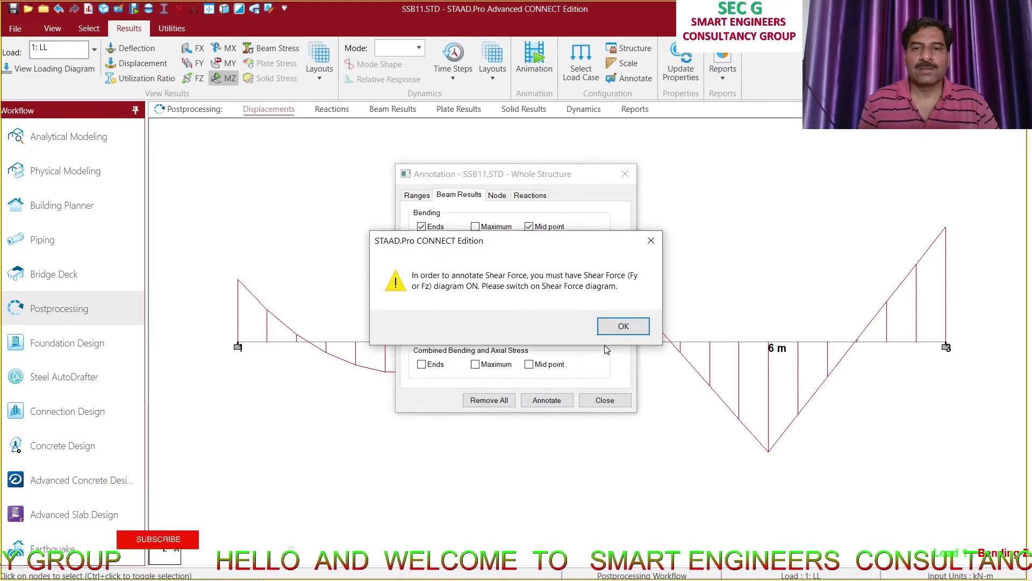
{"action": "left_click", "coordinate": [623, 326]}
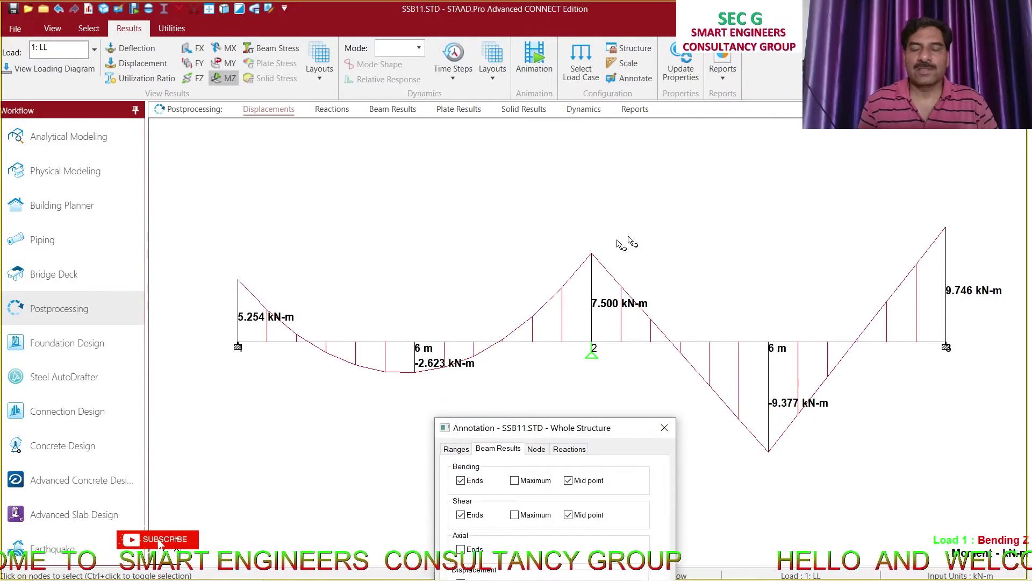
{"action": "left_click", "coordinate": [665, 427]}
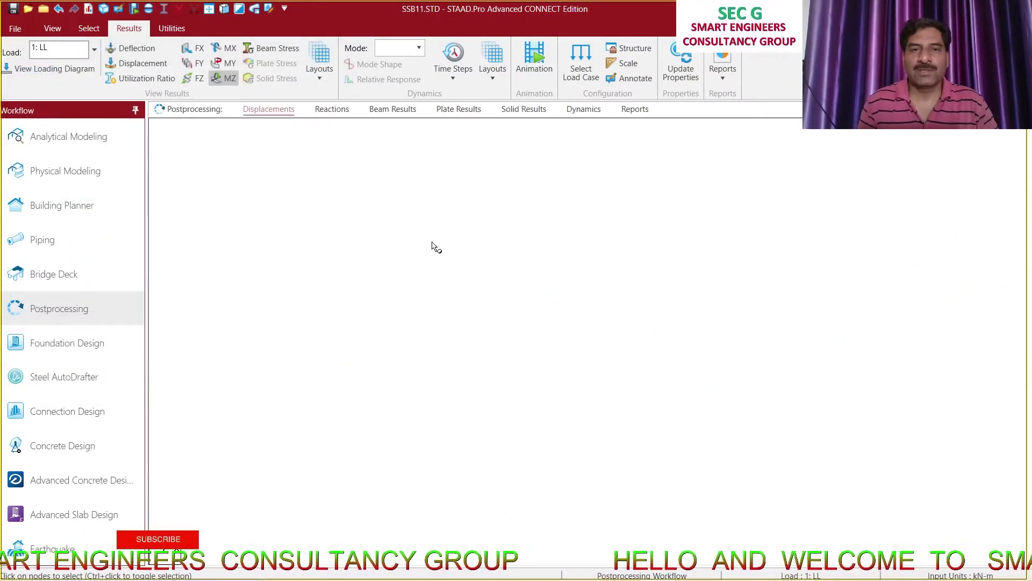
Step: Take a picture of the annotated bending moment diagram with the ID BMD and a bending moment caption
{"action": "right_click", "coordinate": [433, 226]}
{"action": "left_click", "coordinate": [480, 349]}
{"action": "key", "text": "shift+Tab"}
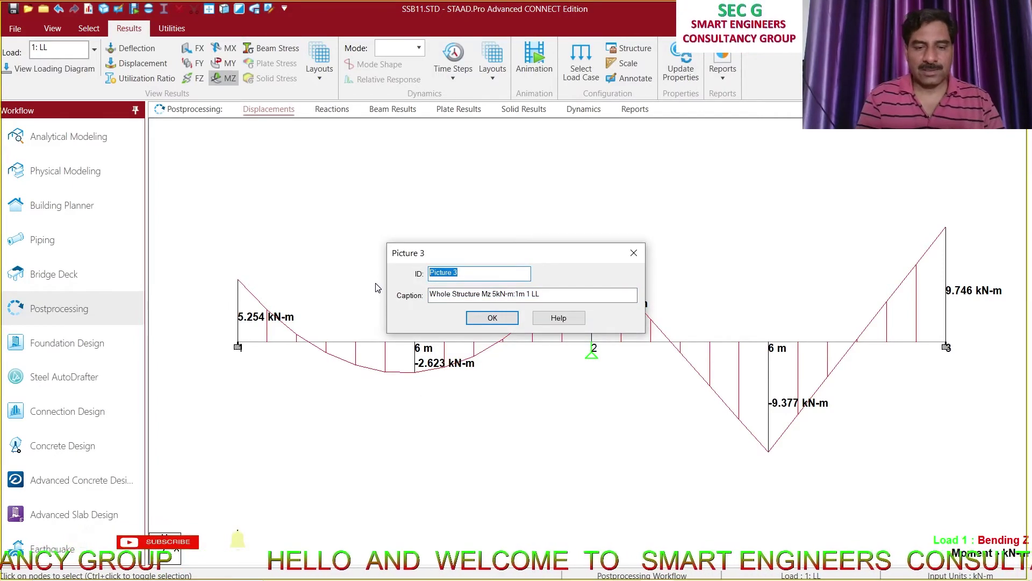
{"action": "type", "text": "BMD"}
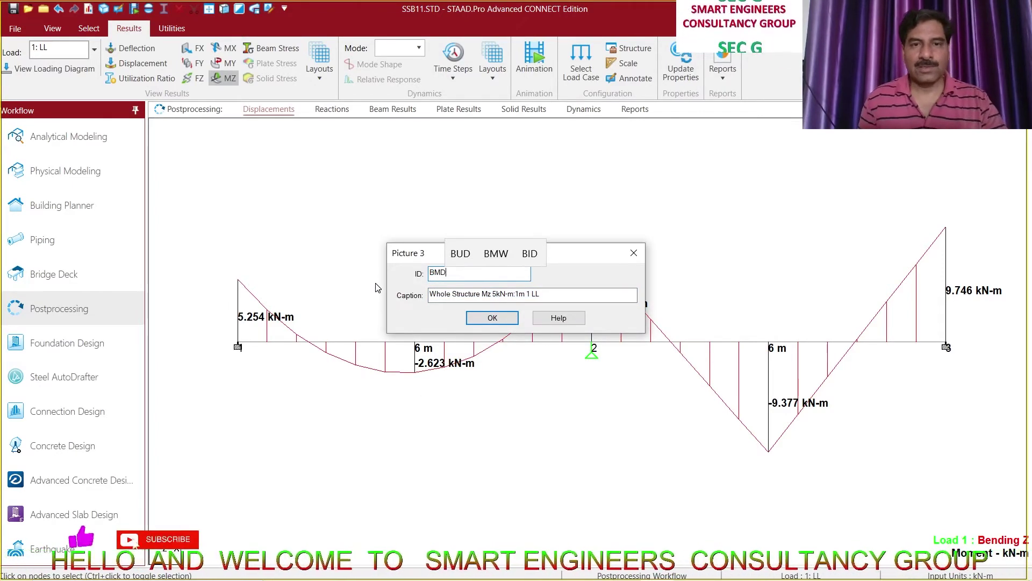
{"action": "left_click_drag", "start_coordinate": [540, 294], "coordinate": [395, 303]}
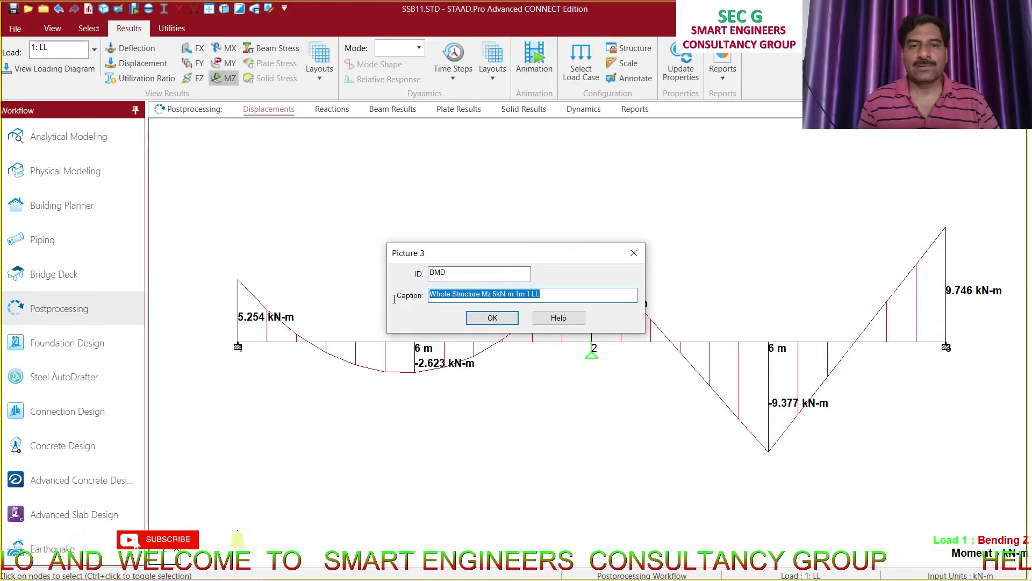
{"action": "type", "text": "BENDING MOMEN"}
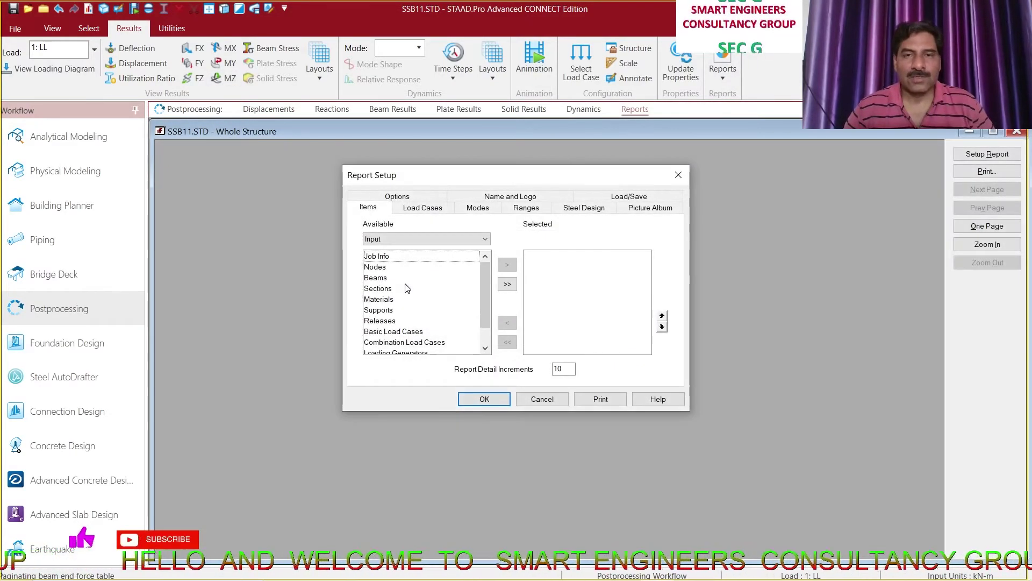
Step: Add Job Info from the input items and Reactions from the output items to the report
{"action": "left_click", "coordinate": [418, 257]}
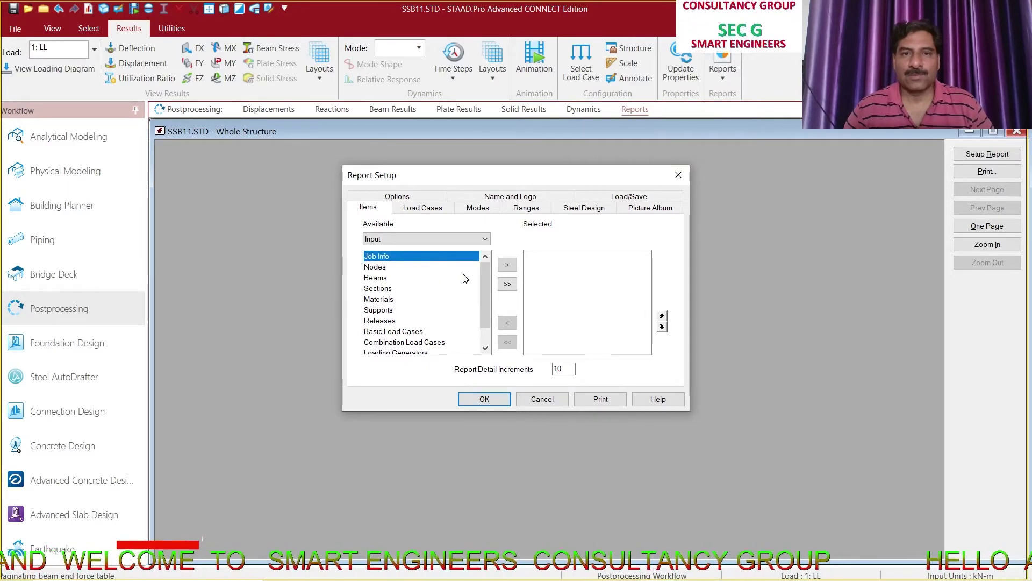
{"action": "left_click", "coordinate": [508, 265]}
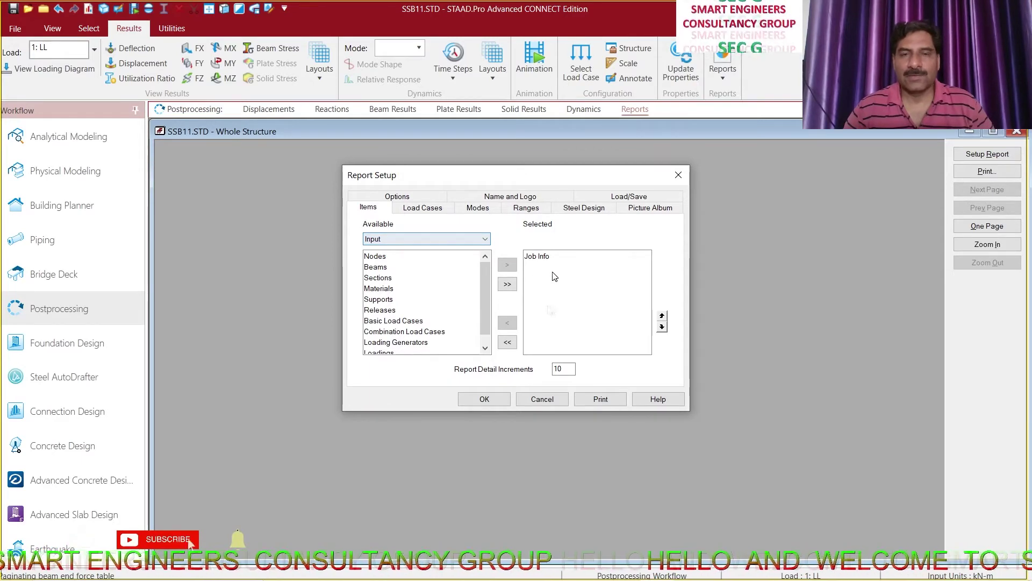
{"action": "left_click", "coordinate": [481, 241]}
{"action": "left_click", "coordinate": [457, 262]}
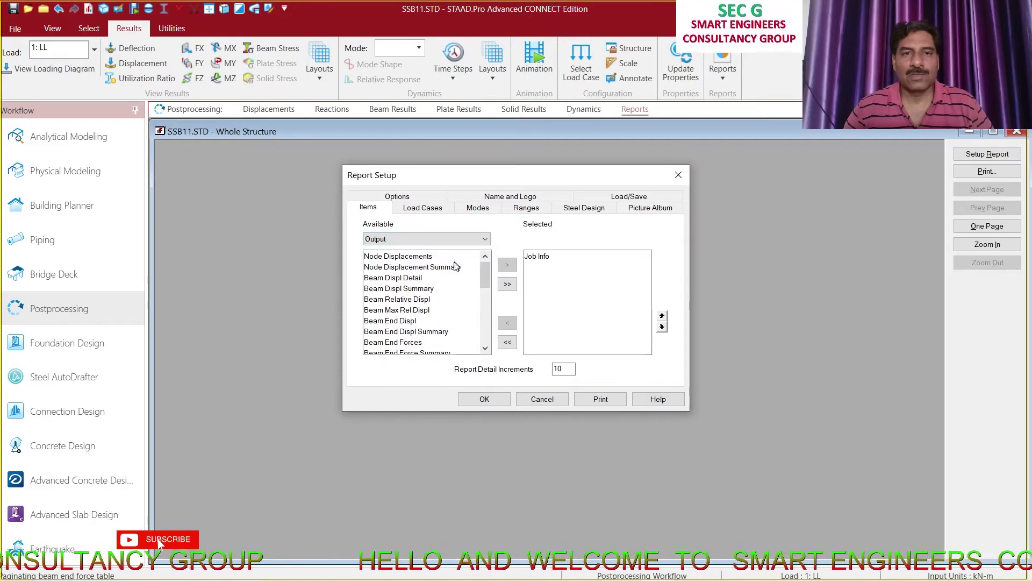
{"action": "left_click_drag", "start_coordinate": [485, 276], "coordinate": [489, 337]}
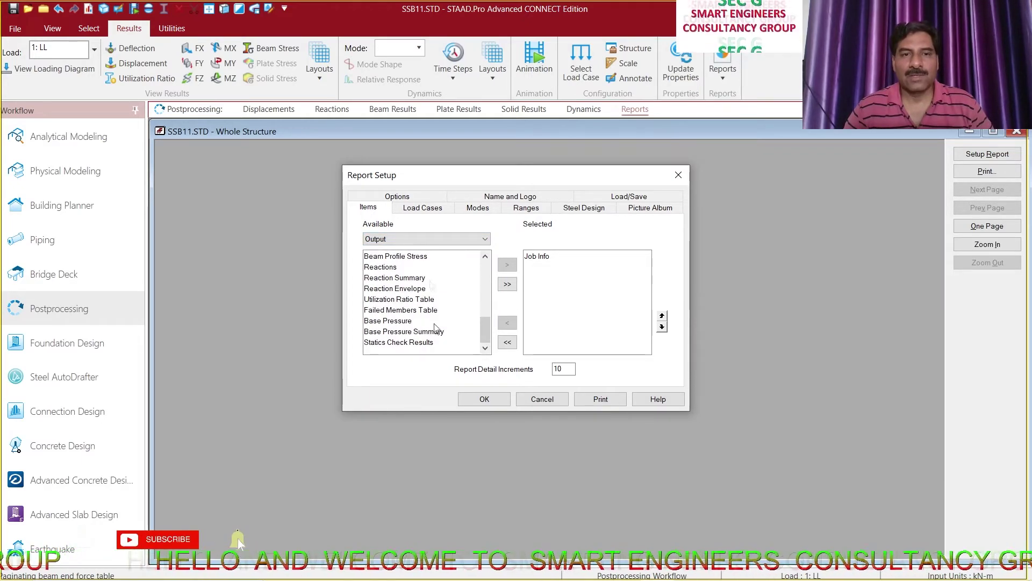
{"action": "left_click", "coordinate": [398, 267]}
{"action": "left_click", "coordinate": [509, 265]}
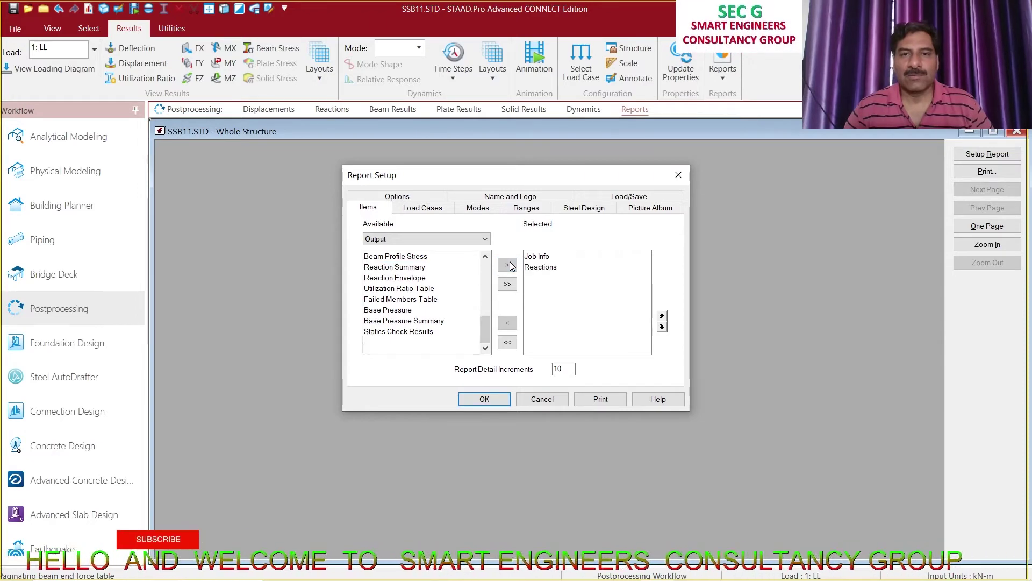
Step: Add the Beam Max Moments, Beam Max Shear Forces and Beam End Forces output tables to the report
{"action": "left_click", "coordinate": [485, 257]}
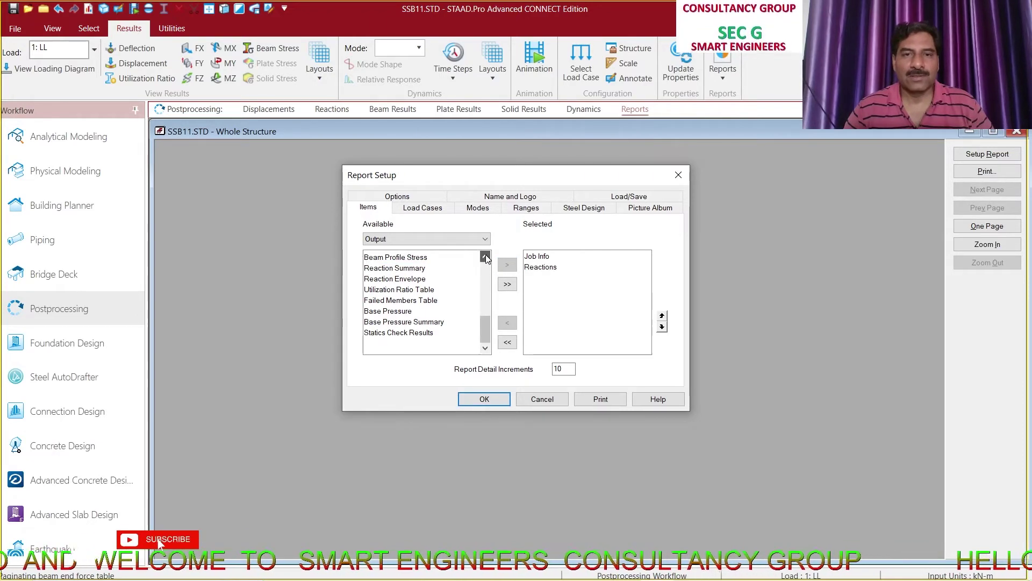
{"action": "left_click_drag", "start_coordinate": [485, 258], "coordinate": [485, 258]}
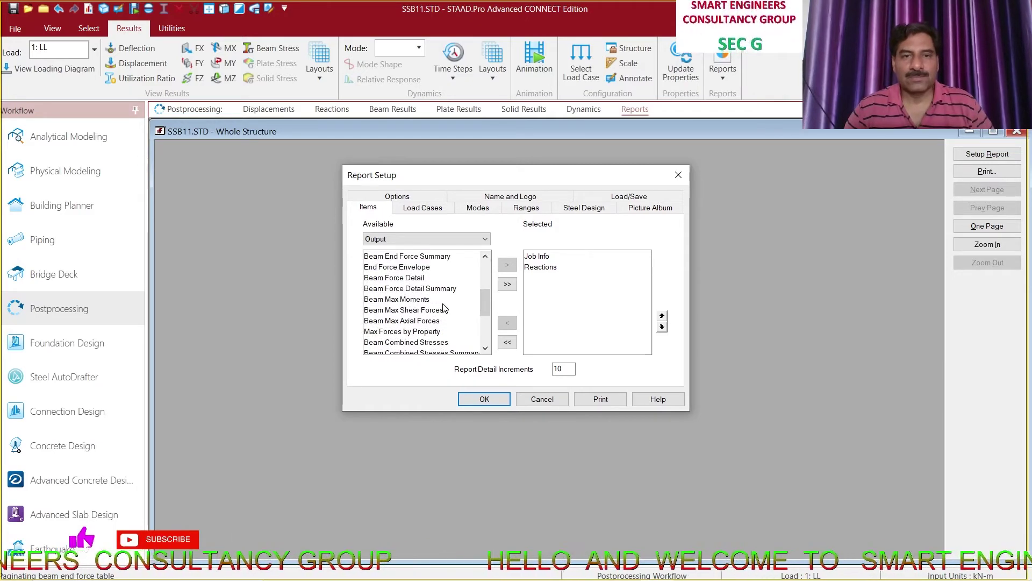
{"action": "left_click_drag", "start_coordinate": [443, 303], "coordinate": [444, 309]}
{"action": "left_click", "coordinate": [507, 267]}
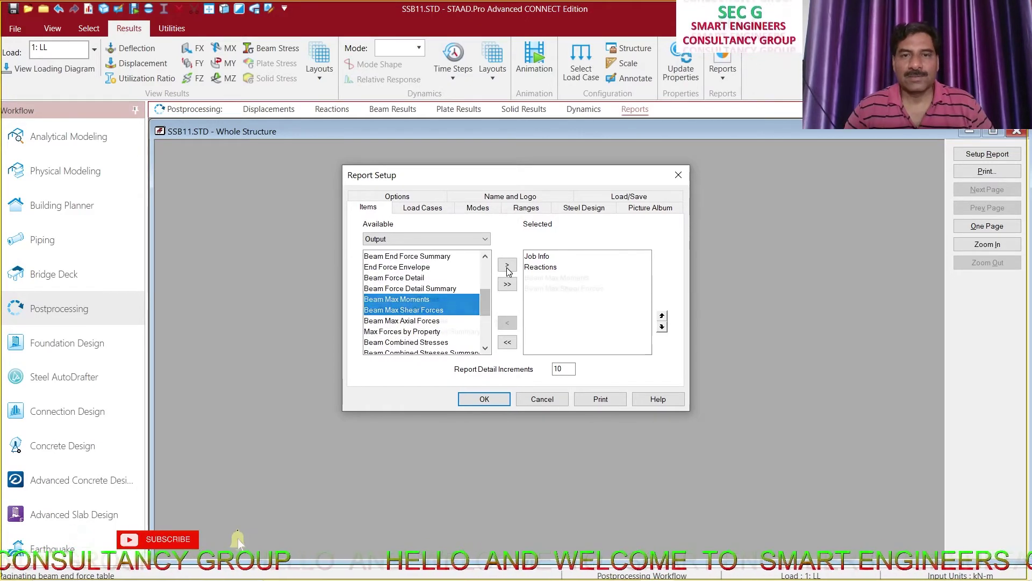
{"action": "left_click", "coordinate": [486, 257]}
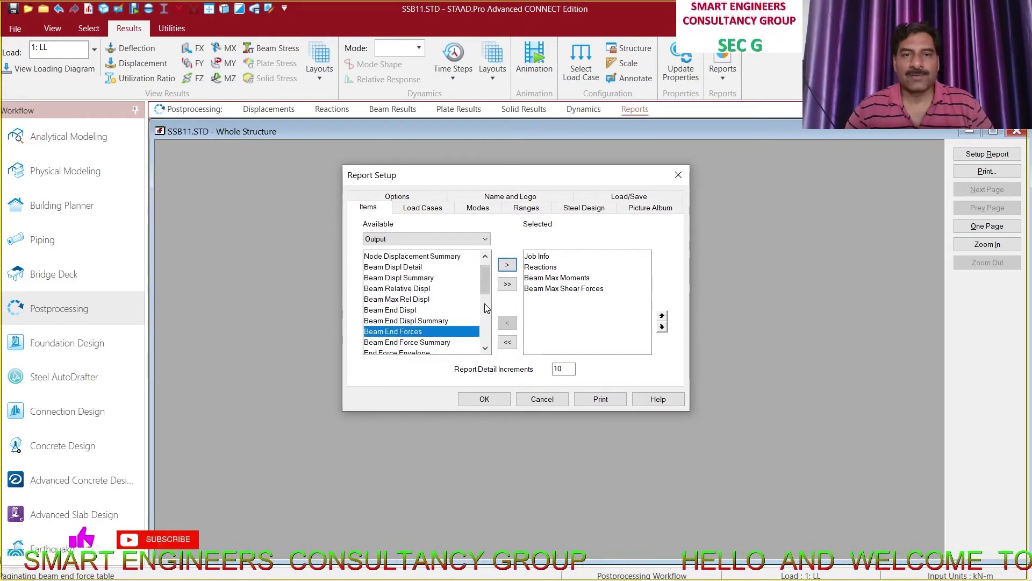
{"action": "left_click", "coordinate": [507, 264]}
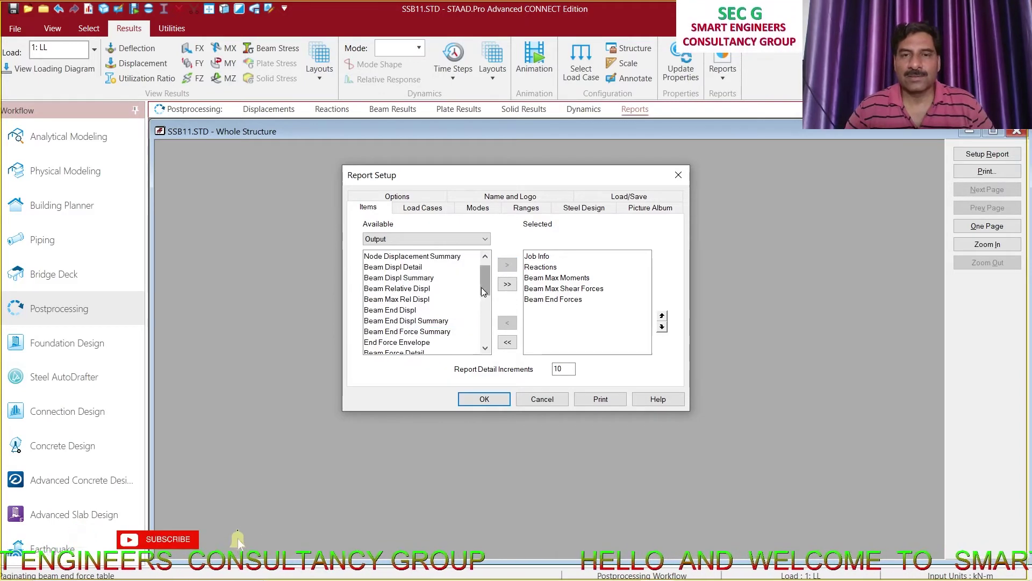
Step: Add all the available pictures, LD, SFD, BMD, LC and RA, to the report items
{"action": "left_click", "coordinate": [485, 239]}
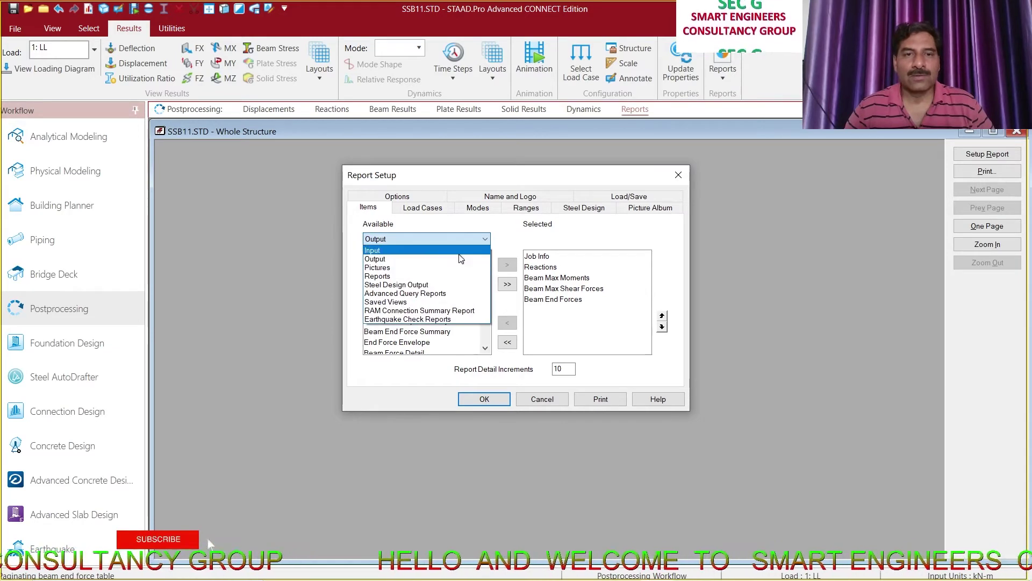
{"action": "left_click", "coordinate": [461, 259]}
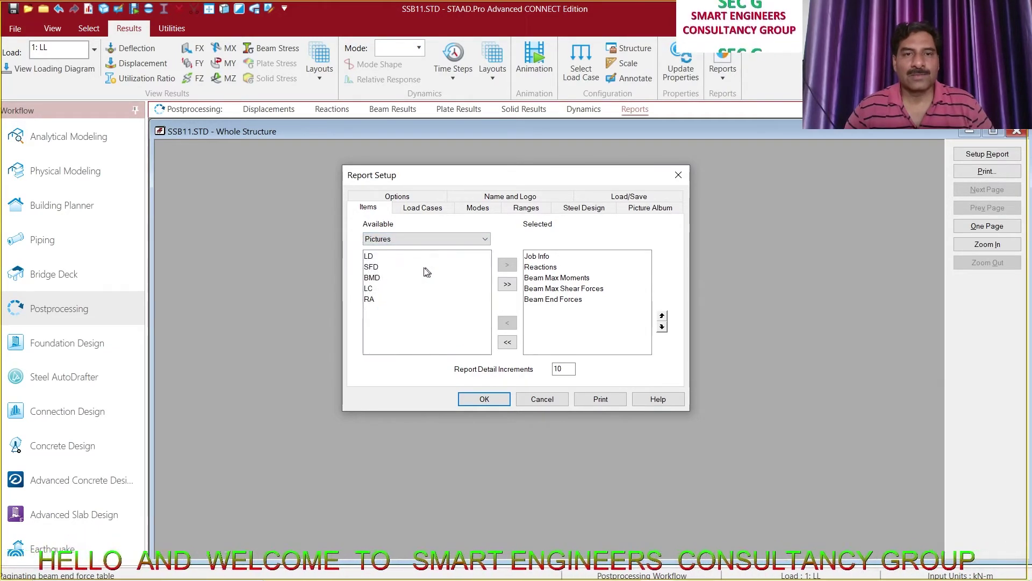
{"action": "left_click_drag", "start_coordinate": [377, 257], "coordinate": [387, 306]}
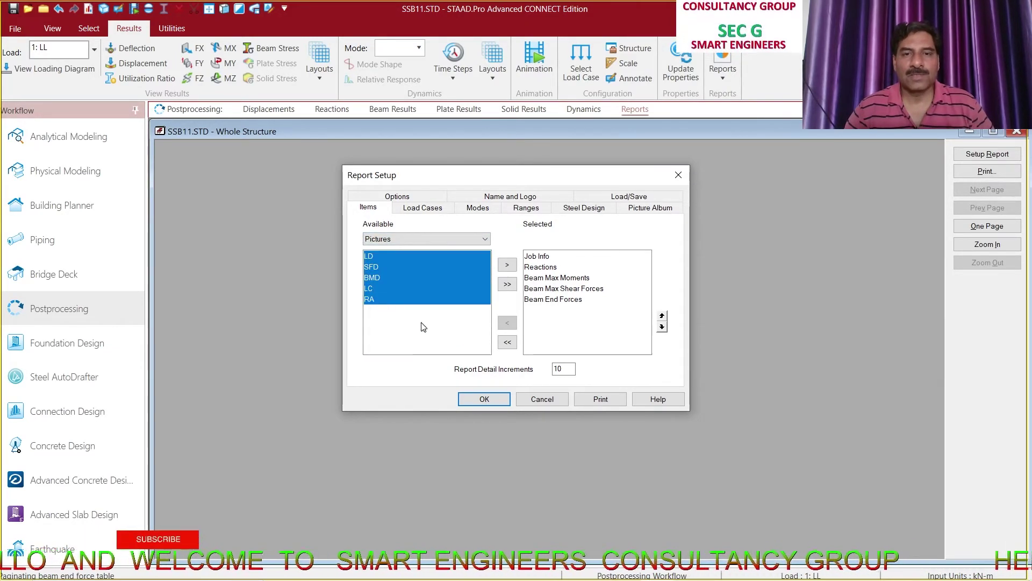
{"action": "left_click", "coordinate": [506, 286]}
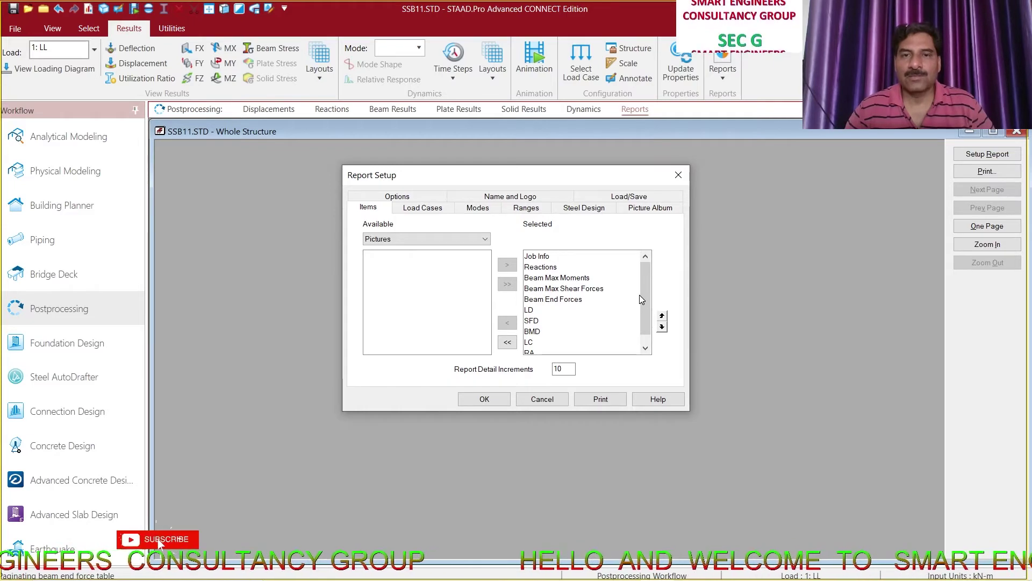
Step: Move the LD picture up the report order so it directly follows Job Info
{"action": "left_click", "coordinate": [551, 311]}
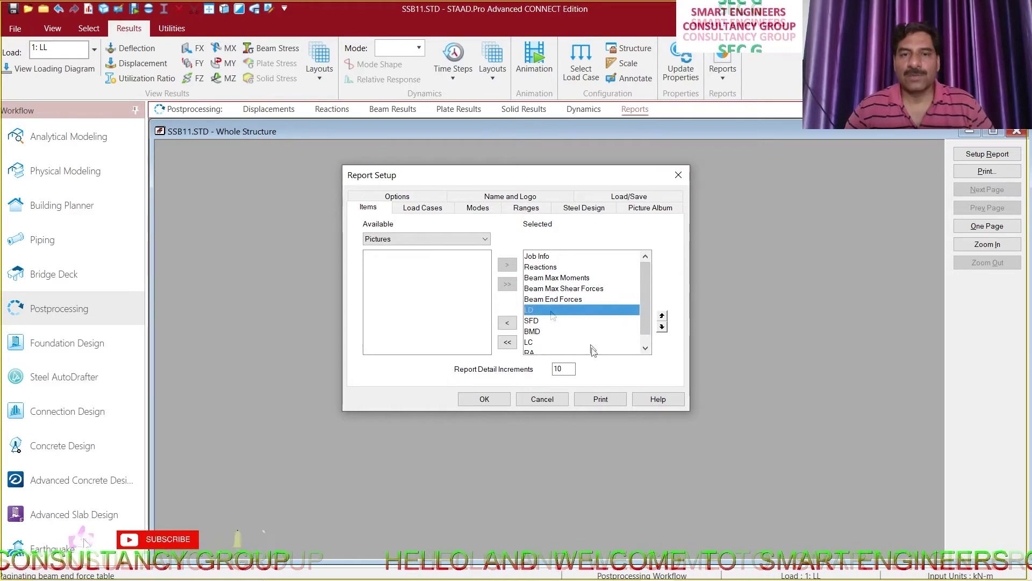
{"action": "left_click", "coordinate": [662, 317]}
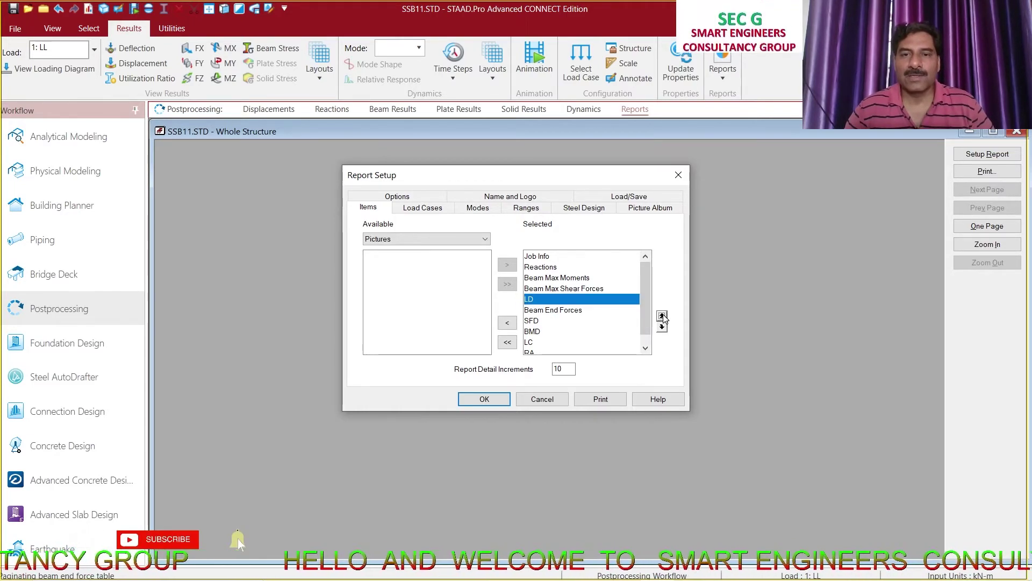
{"action": "left_click", "coordinate": [661, 316]}
{"action": "left_click", "coordinate": [662, 316]}
{"action": "left_click", "coordinate": [661, 316]}
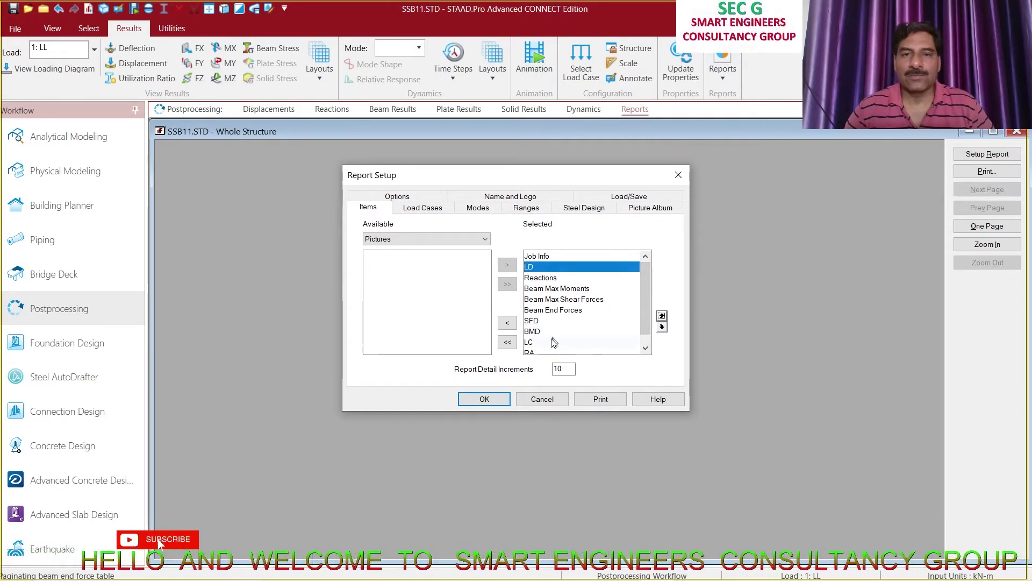
Step: Move the RA picture up the report order so it directly follows Reactions
{"action": "left_click", "coordinate": [543, 351]}
{"action": "left_click", "coordinate": [662, 316]}
{"action": "left_click", "coordinate": [662, 316]}
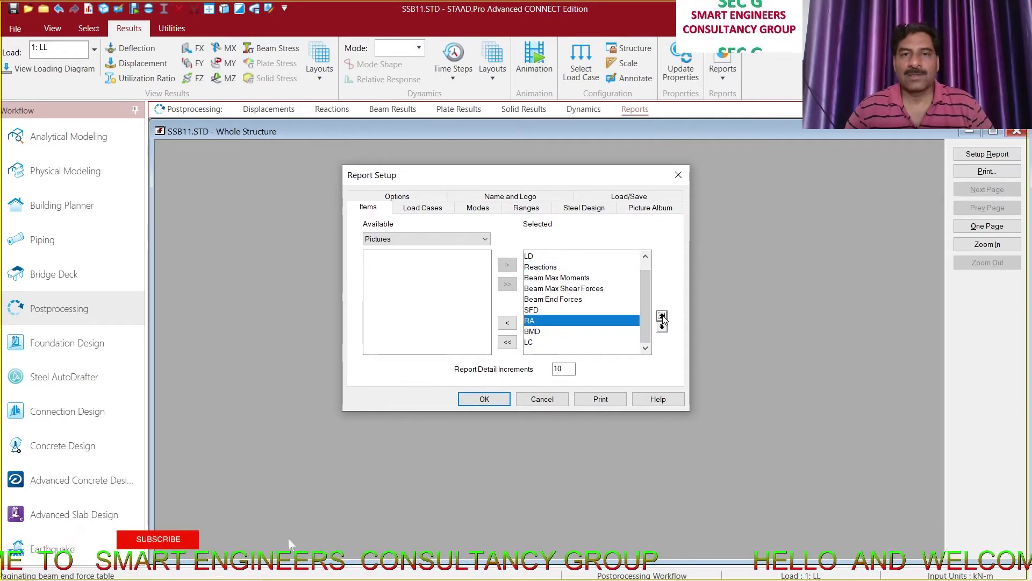
{"action": "left_click", "coordinate": [662, 318]}
{"action": "left_click", "coordinate": [662, 317]}
{"action": "left_click", "coordinate": [662, 317]}
{"action": "left_click", "coordinate": [662, 317]}
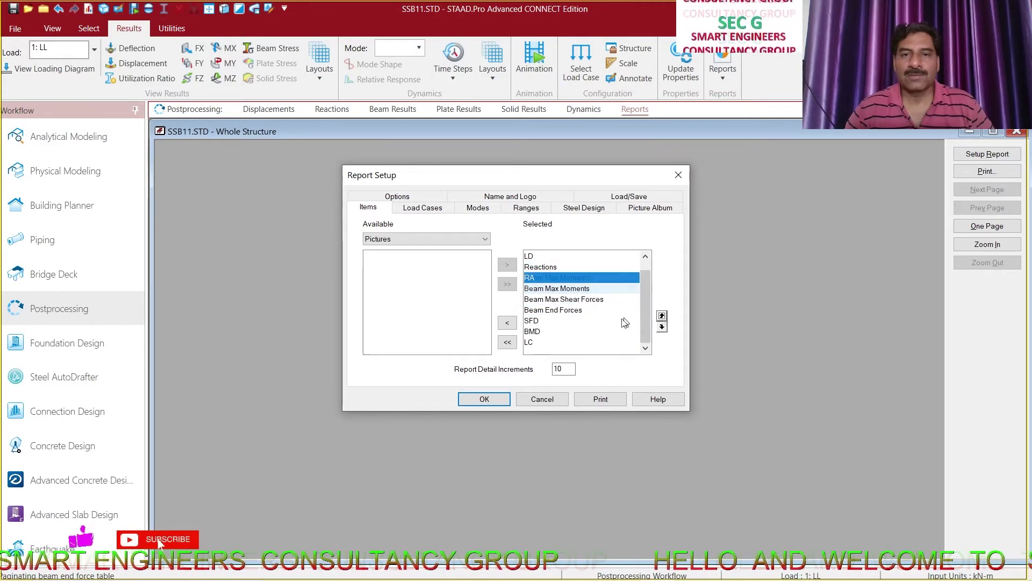
Step: Reorder the report items so SFD follows Beam Max Shear Forces and BMD follows Beam Max Moments, both pairs ahead of Beam End Forces
{"action": "left_click", "coordinate": [538, 321]}
{"action": "left_click", "coordinate": [662, 316]}
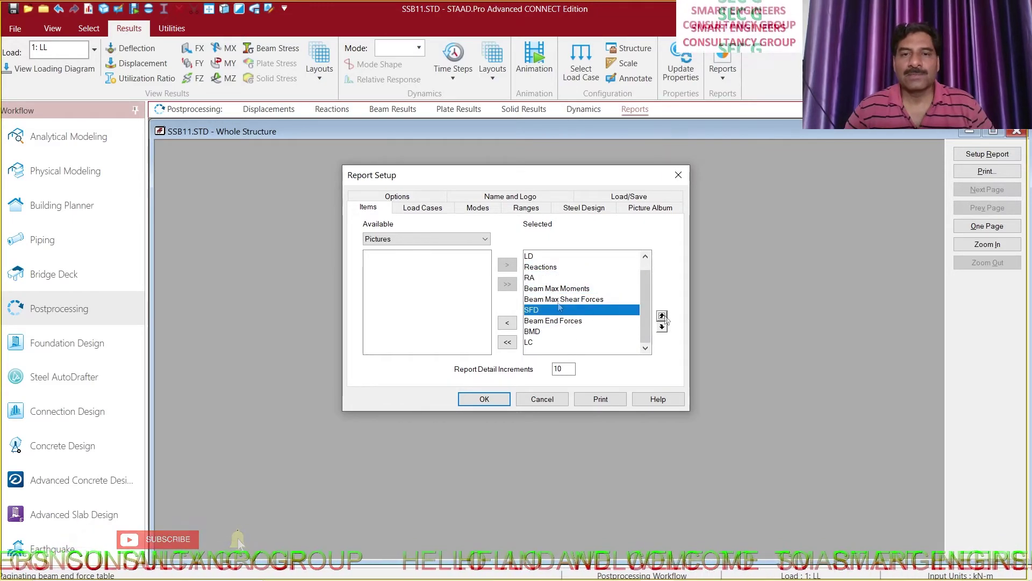
{"action": "left_click", "coordinate": [578, 290]}
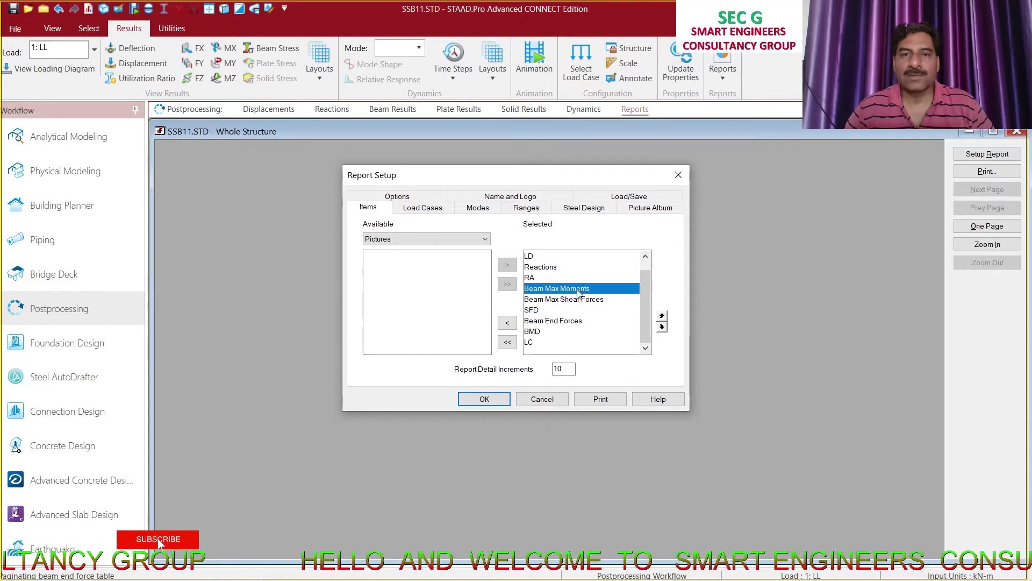
{"action": "left_click", "coordinate": [662, 327]}
{"action": "left_click", "coordinate": [662, 326]}
{"action": "left_click", "coordinate": [542, 333]}
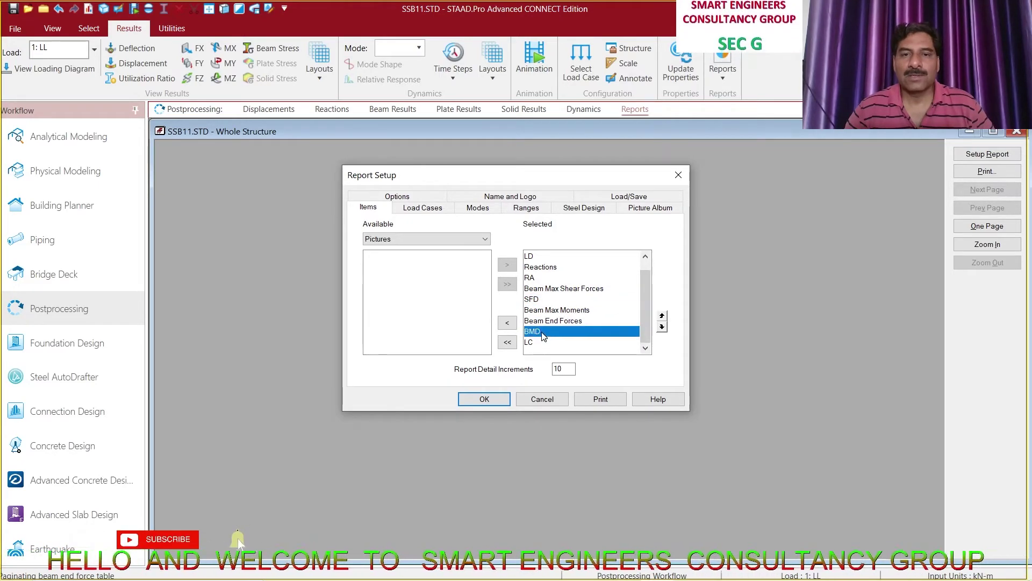
{"action": "left_click", "coordinate": [662, 315]}
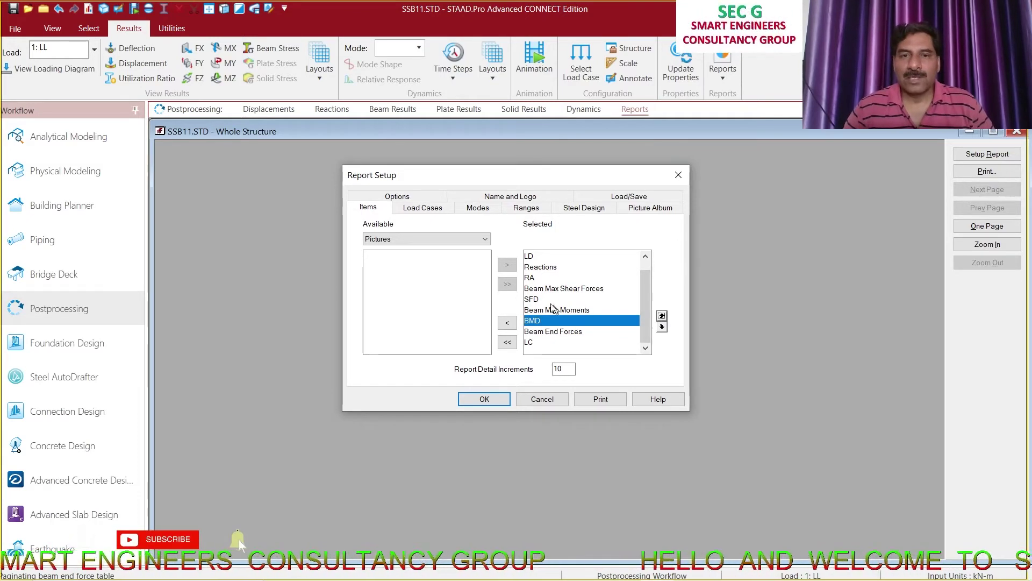
Step: Generate the report preview from this setup and review the job information and loading diagram on its first page
{"action": "left_click", "coordinate": [600, 399]}
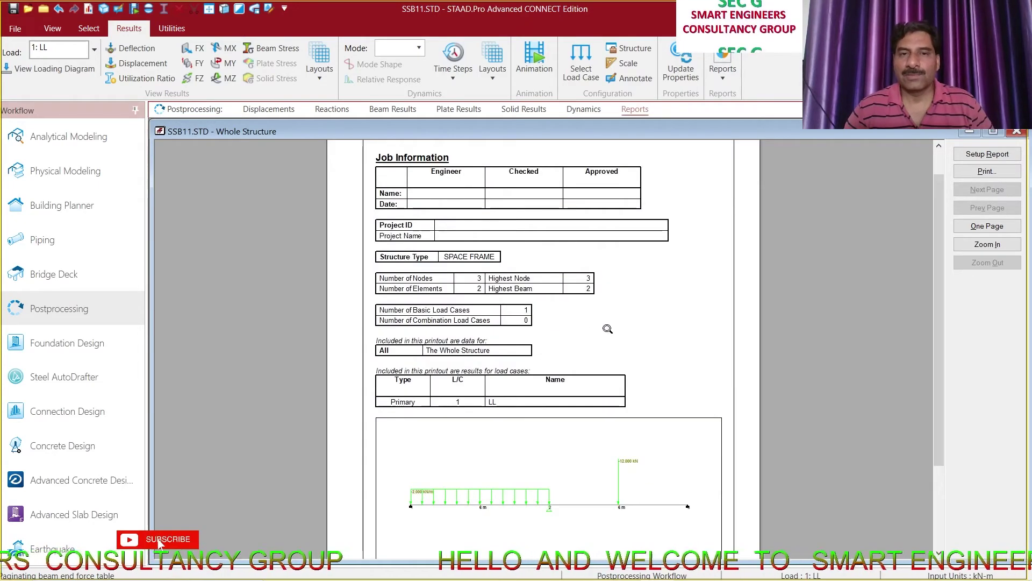
{"action": "scroll", "coordinate": [608, 328], "scroll_direction": "up", "scroll_amount": 1}
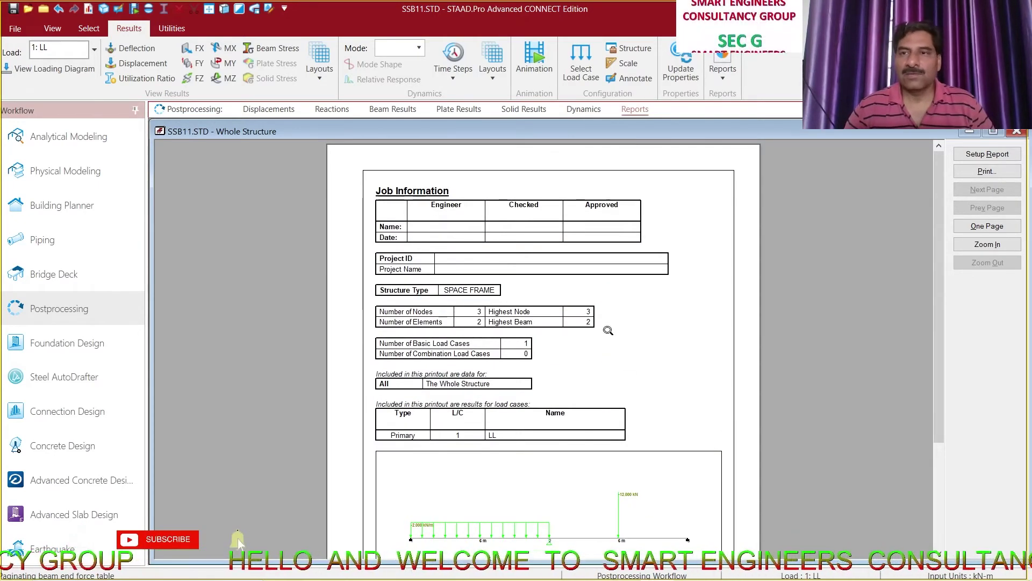
{"action": "left_click", "coordinate": [608, 330]}
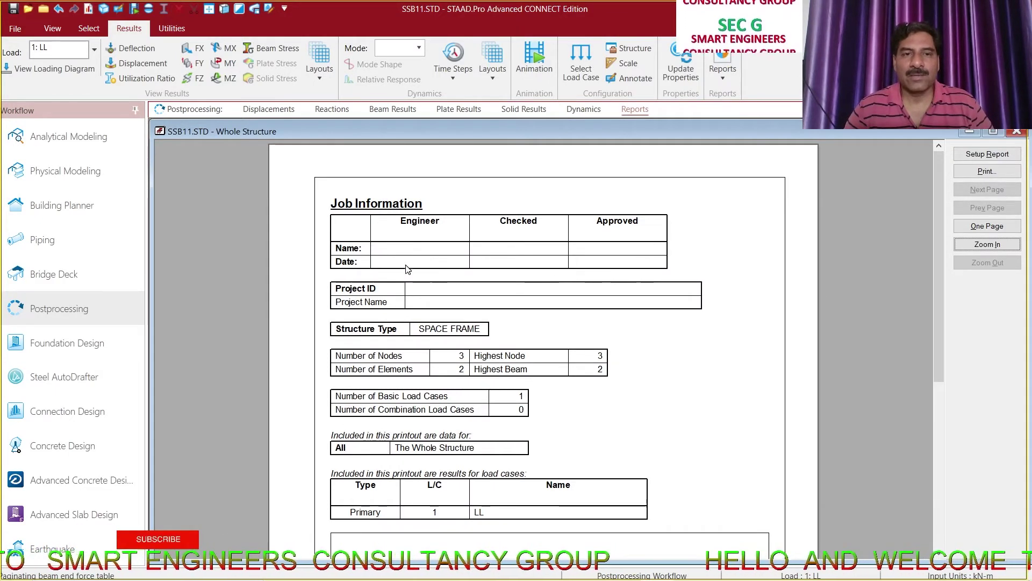
{"action": "scroll", "coordinate": [504, 365], "scroll_direction": "down", "scroll_amount": 2}
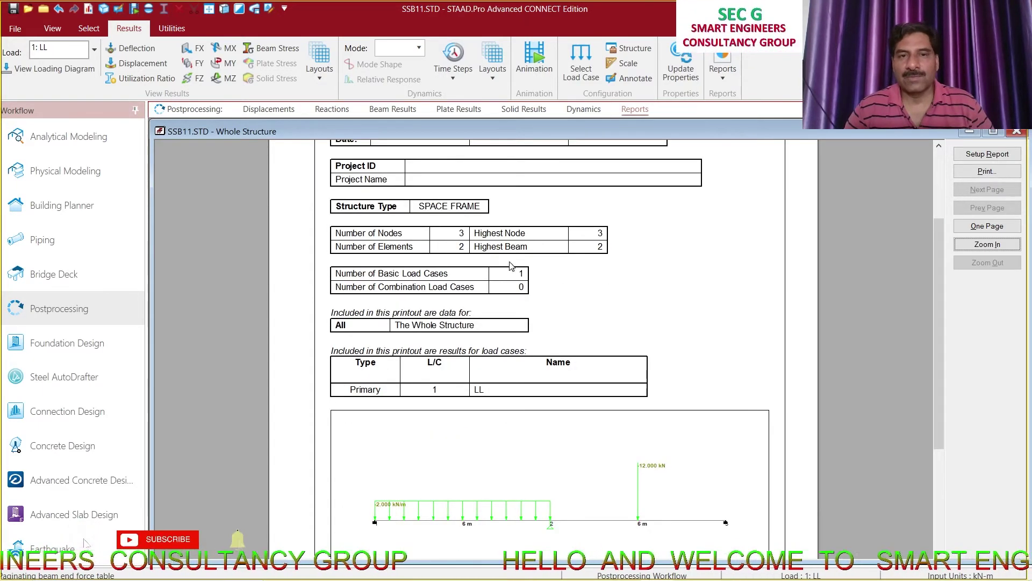
{"action": "scroll", "coordinate": [696, 335], "scroll_direction": "down", "scroll_amount": 3}
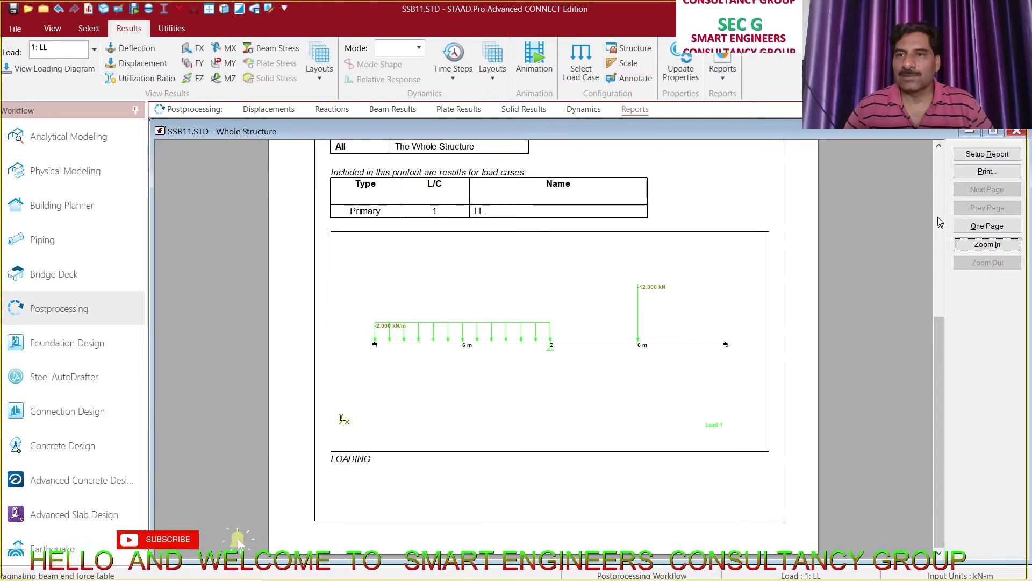
Step: Print the whole report with Microsoft Print to PDF as SSB 11 in the ANALYSIS OF SSB folder, replacing the existing file
{"action": "left_click", "coordinate": [958, 174]}
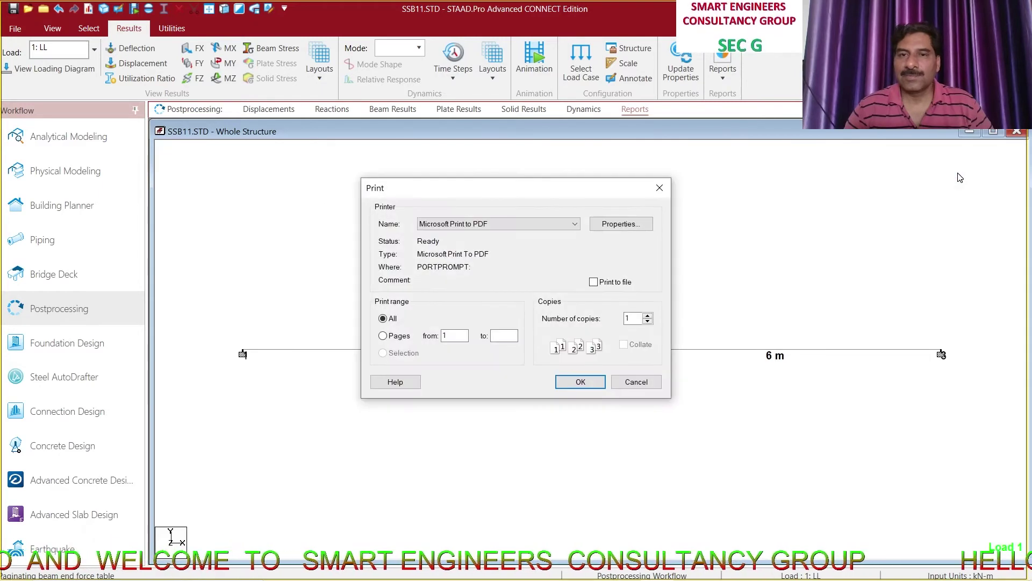
{"action": "left_click", "coordinate": [576, 382]}
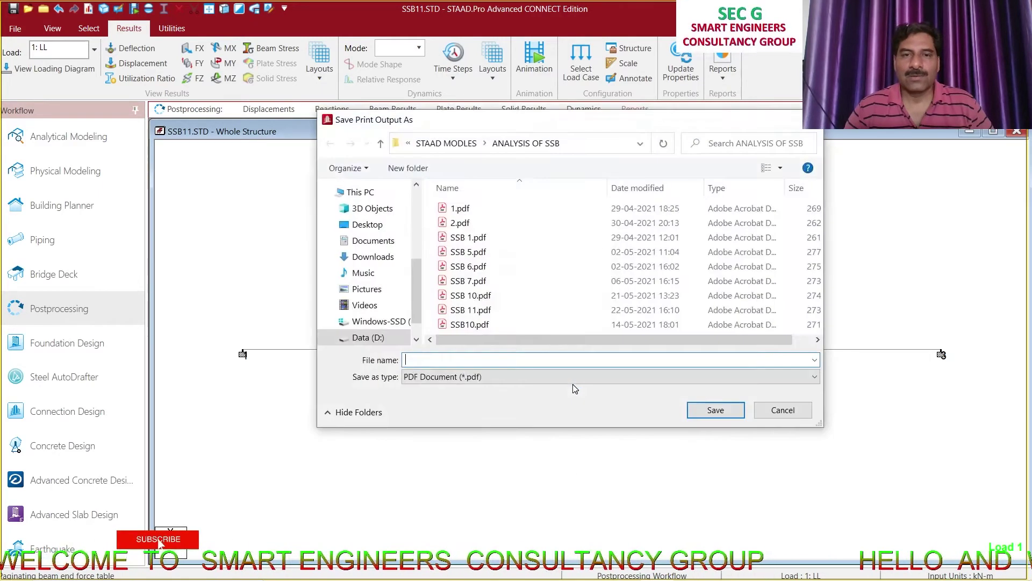
{"action": "type", "text": "S"}
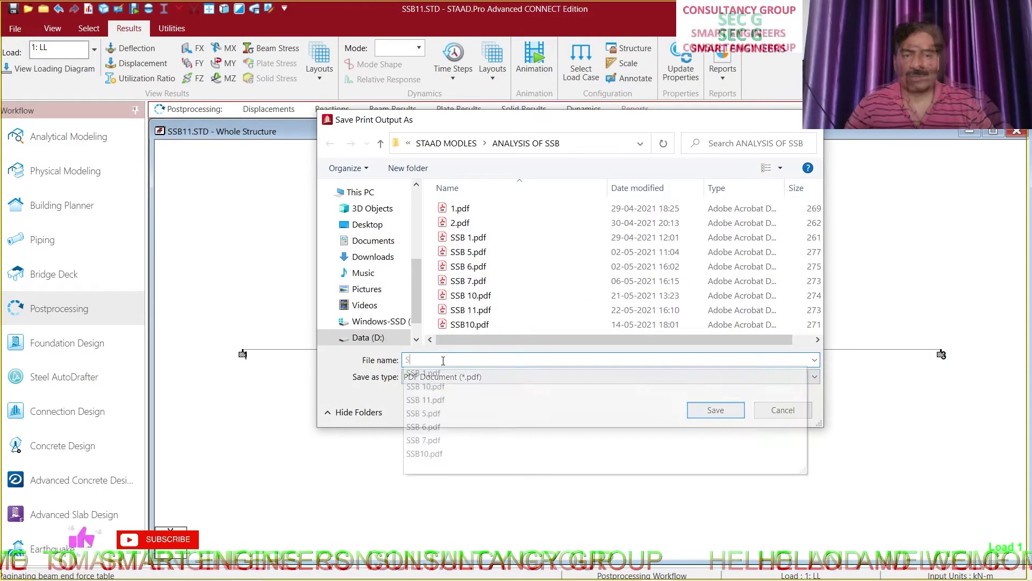
{"action": "type", "text": "SB 11"}
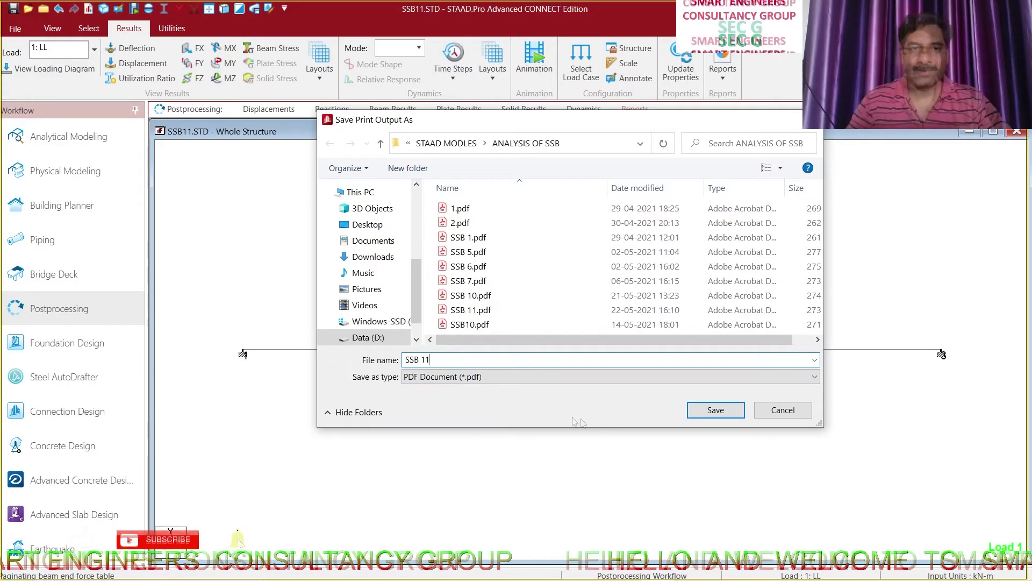
{"action": "left_click", "coordinate": [705, 413]}
{"action": "left_click", "coordinate": [563, 303]}
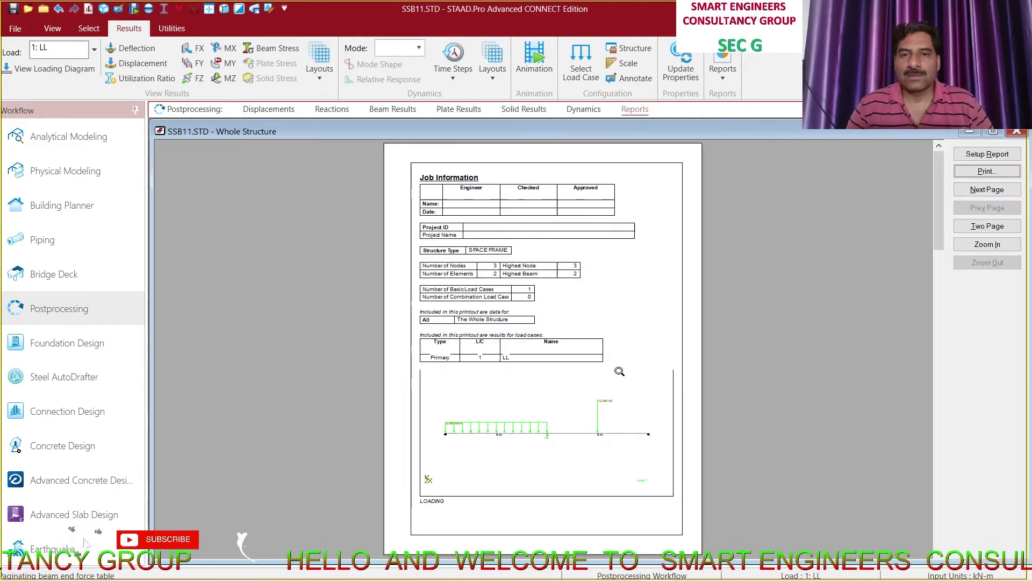
Step: Enlarge the report preview and examine the loading diagram, then the second page's reactions table, reactions diagram and beam maximum shear forces
{"action": "left_click", "coordinate": [619, 371]}
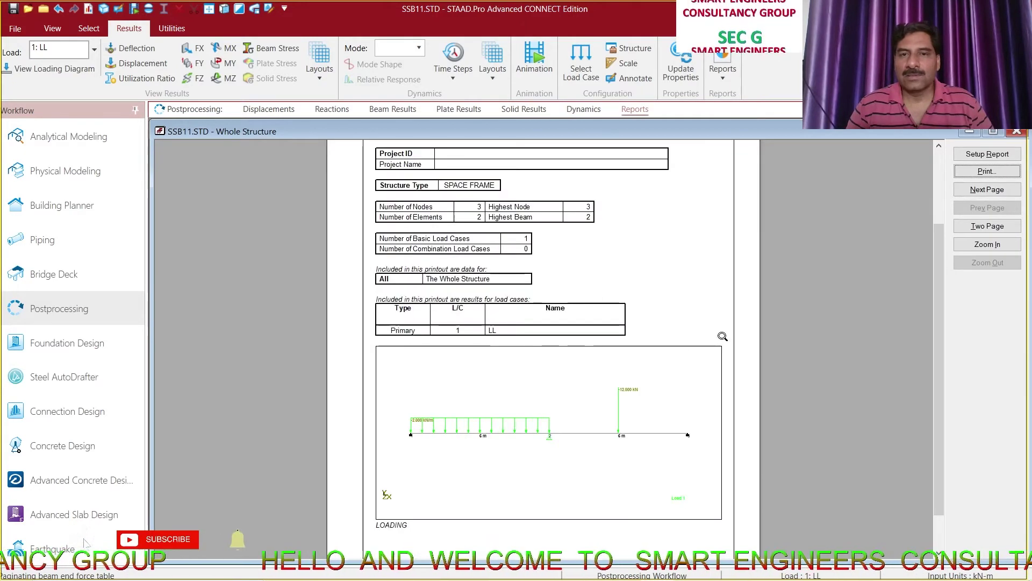
{"action": "left_click", "coordinate": [966, 195]}
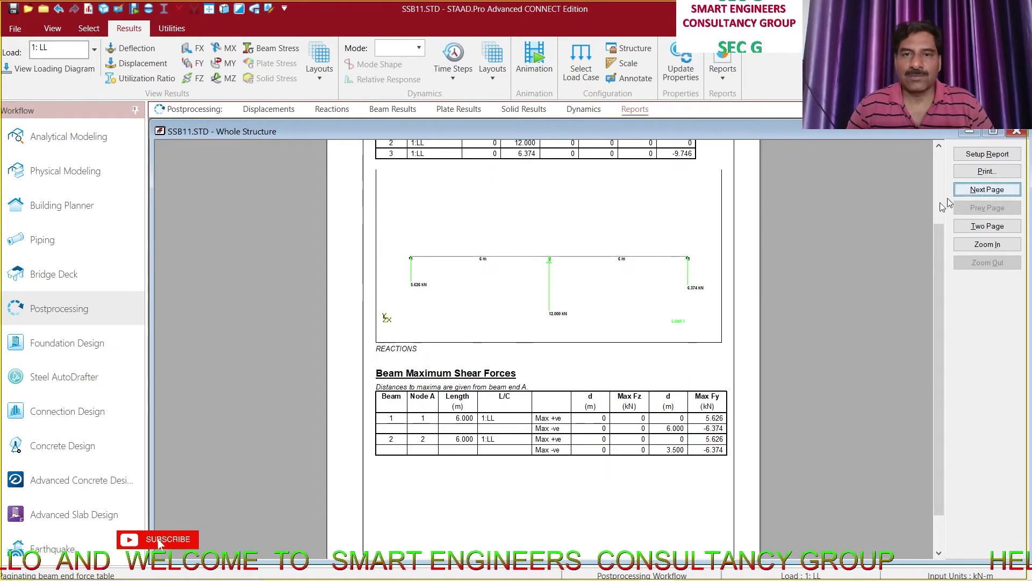
{"action": "left_click", "coordinate": [685, 341]}
{"action": "scroll", "coordinate": [683, 344], "scroll_direction": "up", "scroll_amount": 1}
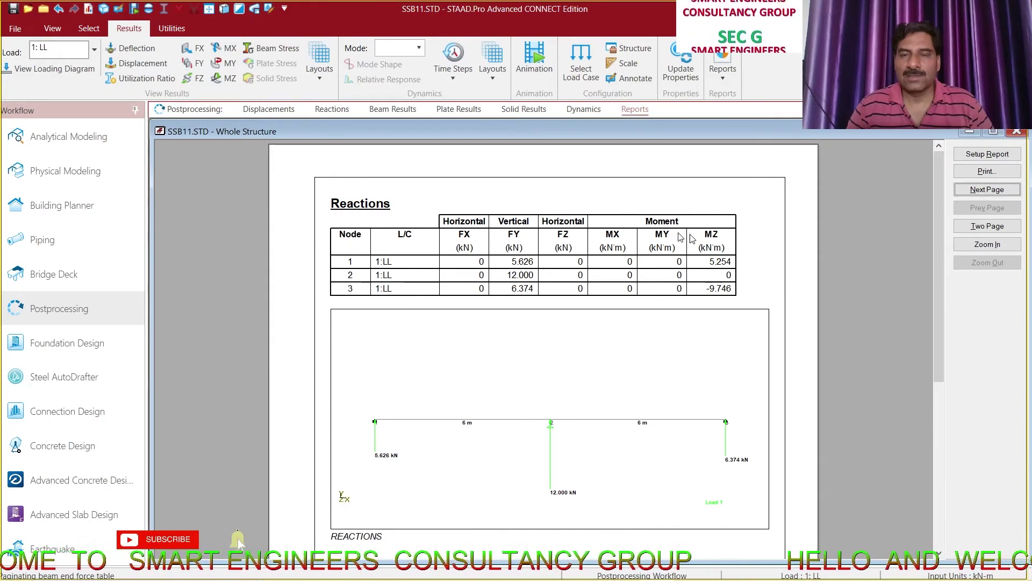
{"action": "scroll", "coordinate": [722, 272], "scroll_direction": "down", "scroll_amount": 5}
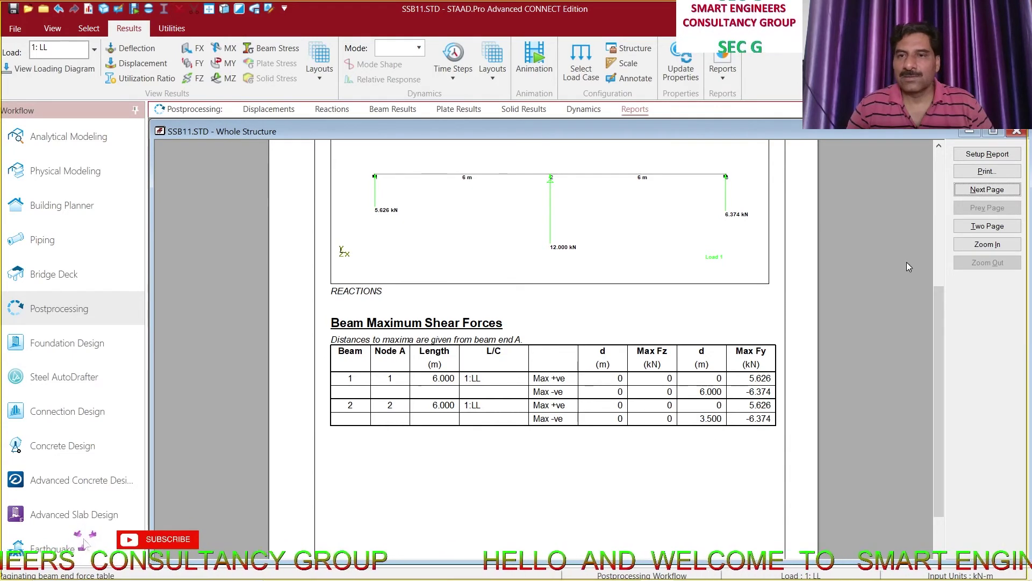
Step: Examine the following report pages covering the shear force diagram, beam maximum moments, bending moment diagram, beam end forces and displacement curve
{"action": "left_click", "coordinate": [968, 191]}
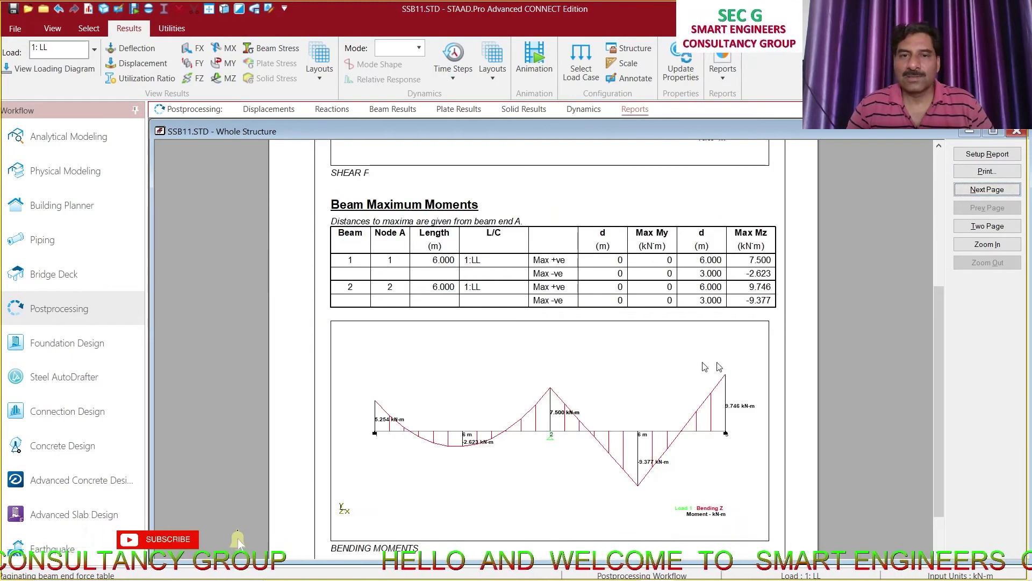
{"action": "scroll", "coordinate": [599, 322], "scroll_direction": "up", "scroll_amount": 4}
{"action": "scroll", "coordinate": [525, 321], "scroll_direction": "down", "scroll_amount": 5}
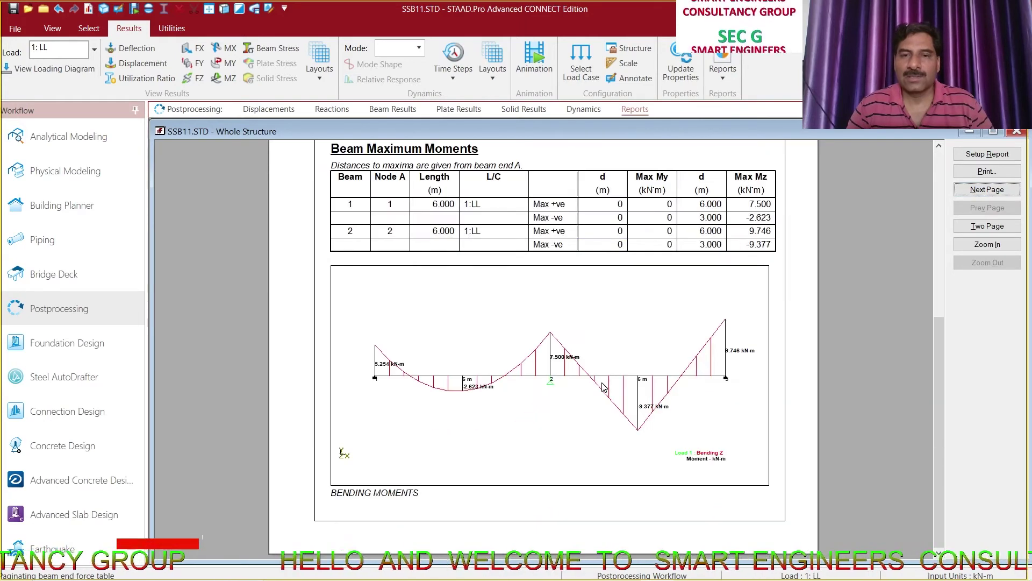
{"action": "scroll", "coordinate": [604, 383], "scroll_direction": "up", "scroll_amount": 4}
{"action": "scroll", "coordinate": [534, 418], "scroll_direction": "down", "scroll_amount": 2}
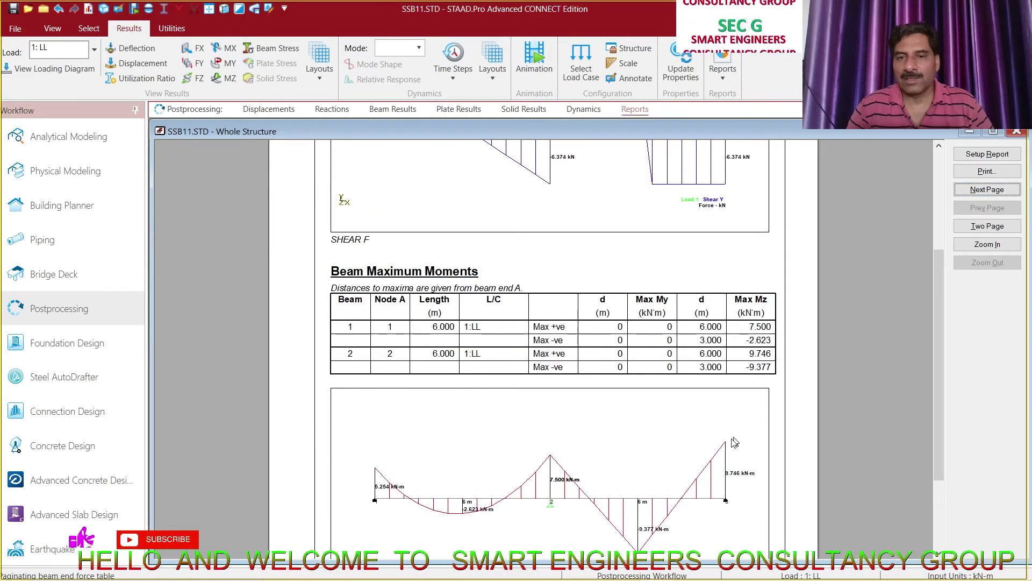
{"action": "scroll", "coordinate": [656, 413], "scroll_direction": "down", "scroll_amount": 2}
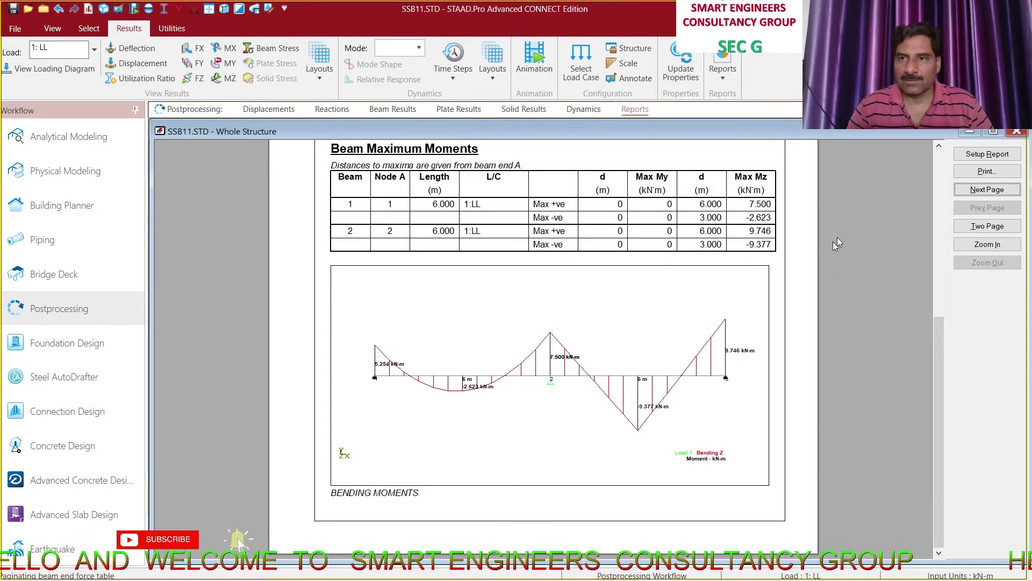
{"action": "left_click", "coordinate": [974, 194]}
{"action": "scroll", "coordinate": [558, 354], "scroll_direction": "up", "scroll_amount": 5}
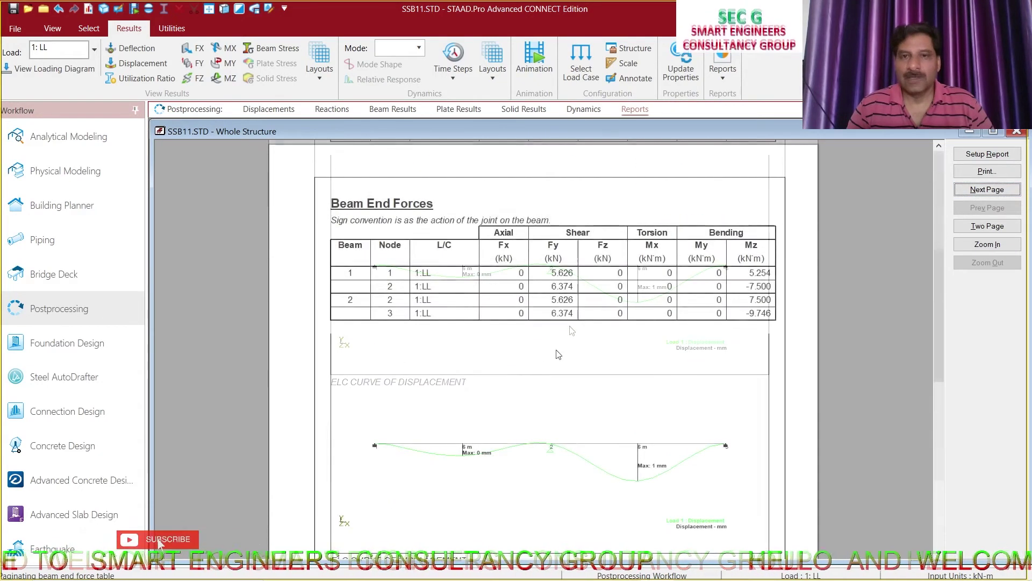